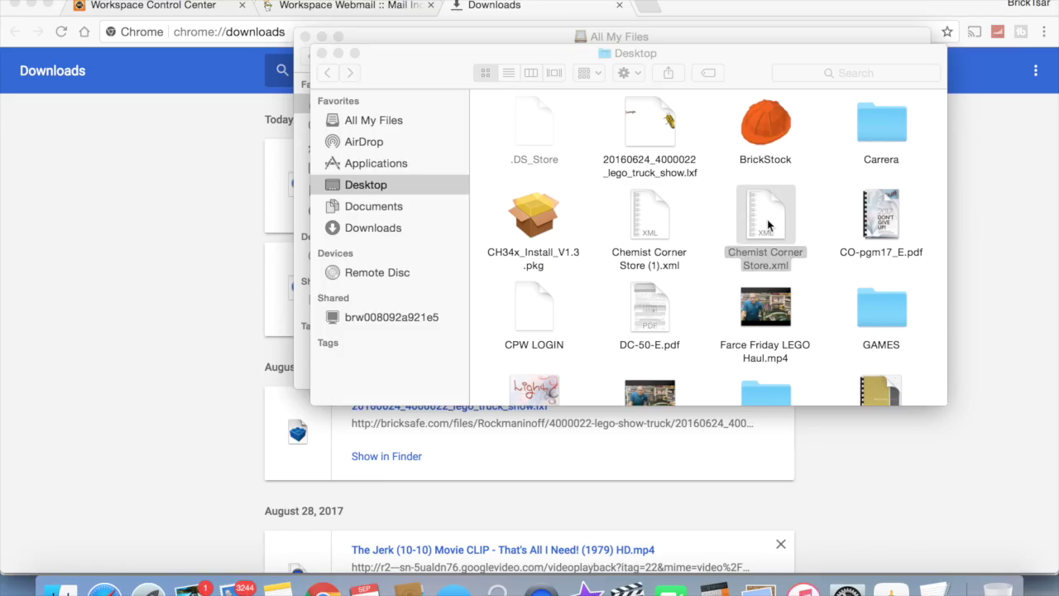
Step: Open Chemist Corner Store.xml from the Desktop in TextEdit and look through its item entries
right_click(768, 219)
mouse_move(788, 248)
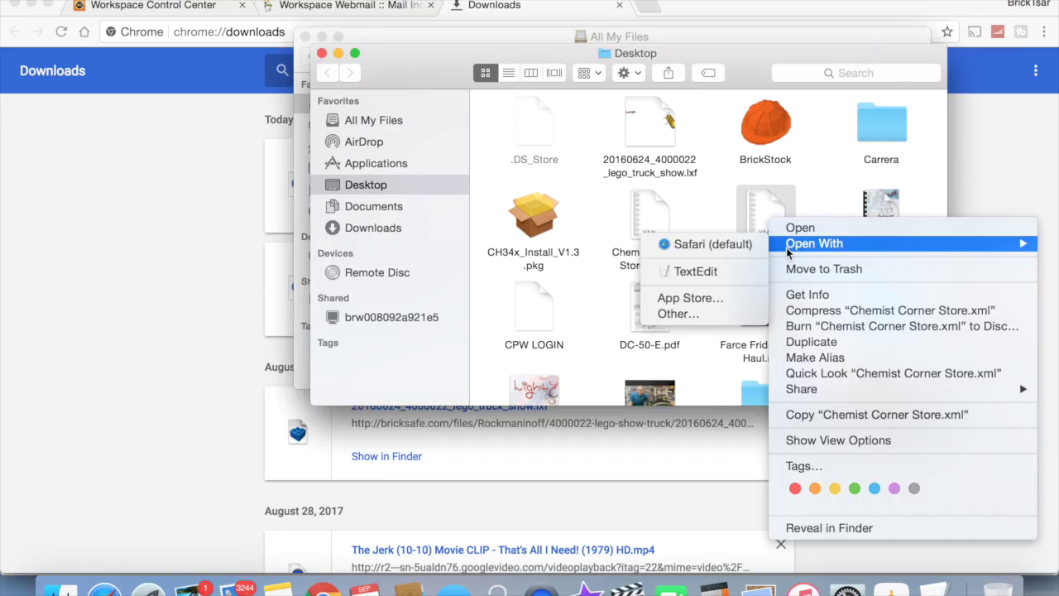
left_click(722, 269)
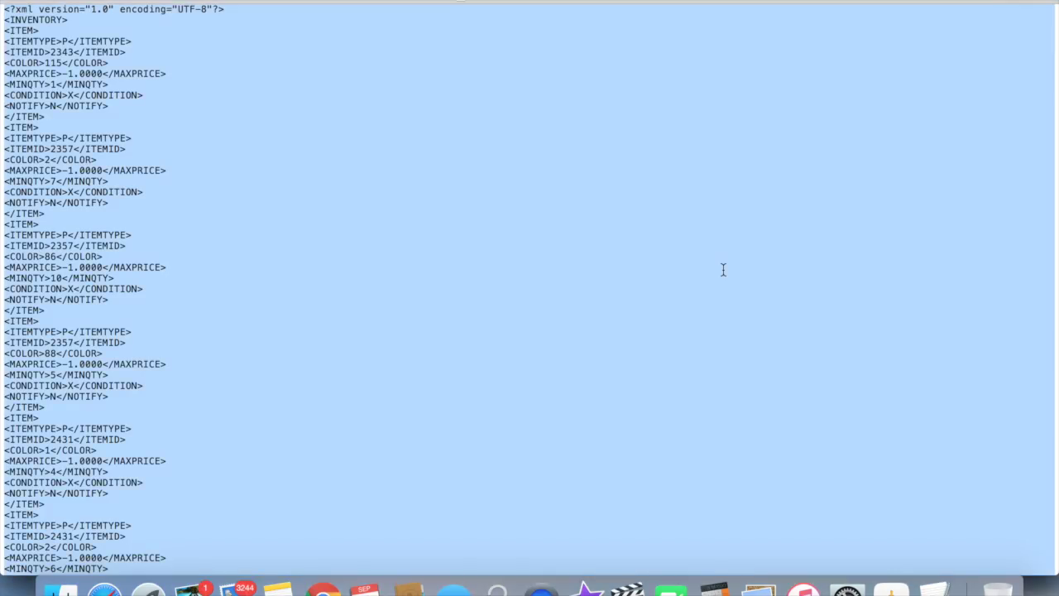
left_click(328, 88)
scroll(310, 263, "down", 10)
scroll(310, 263, "down", 20)
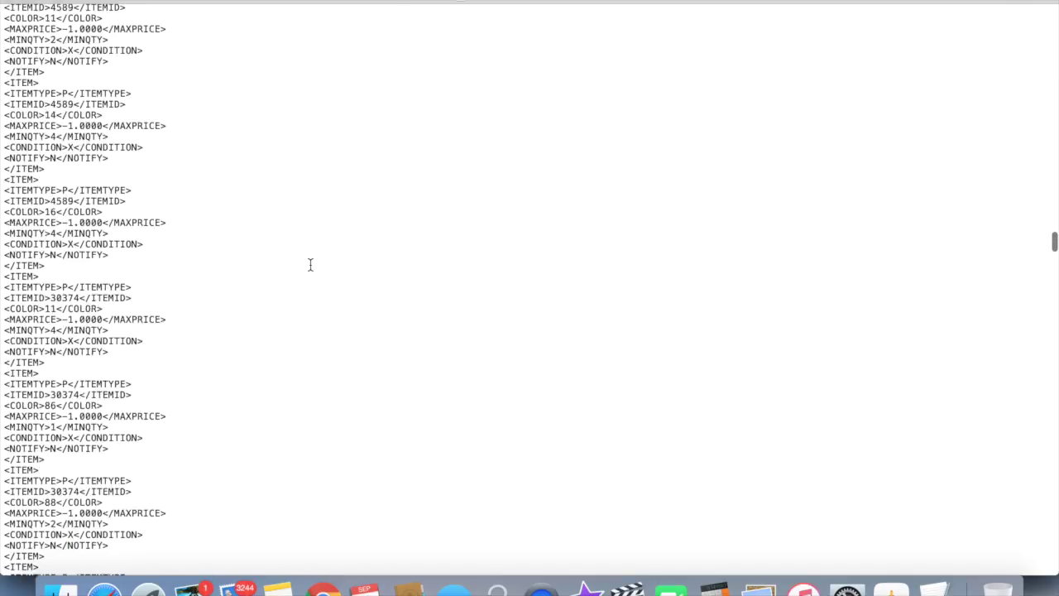
scroll(311, 264, "up", 20)
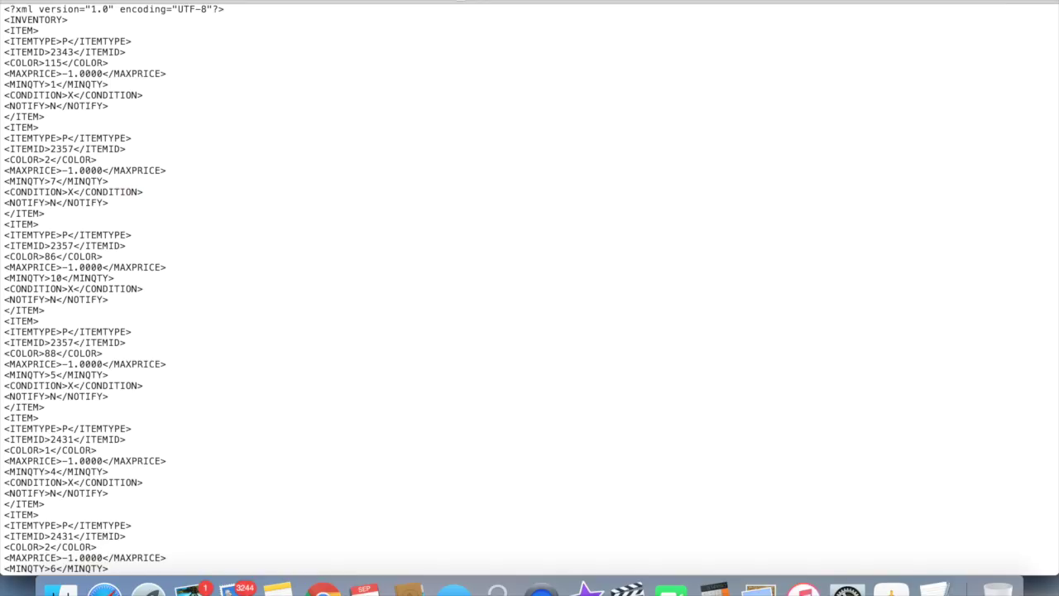
Step: Select the entire XML text of the Chemist Corner Store file and copy it
right_click(134, 2)
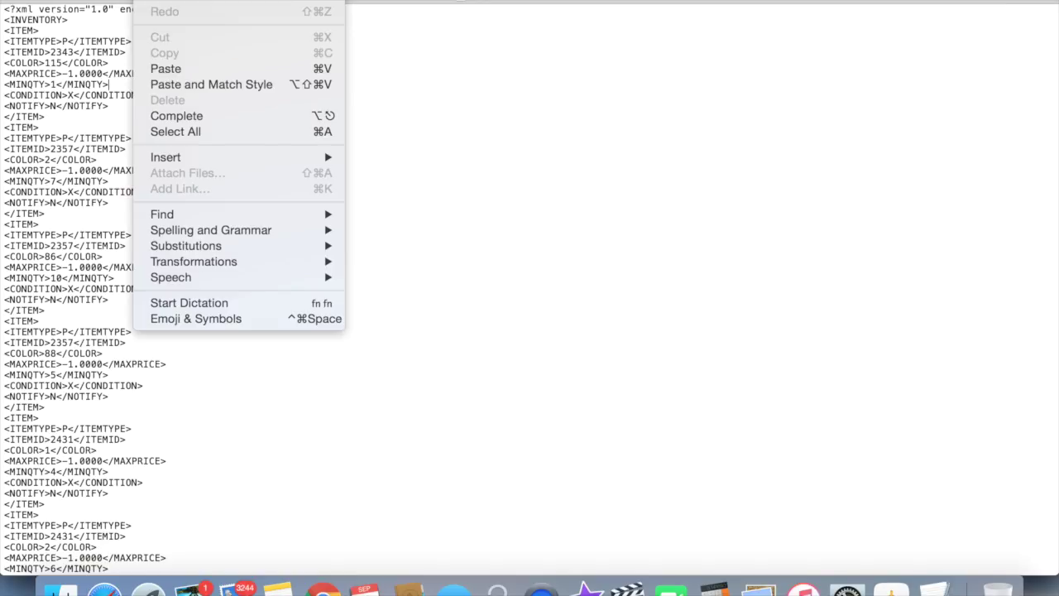
left_click(179, 133)
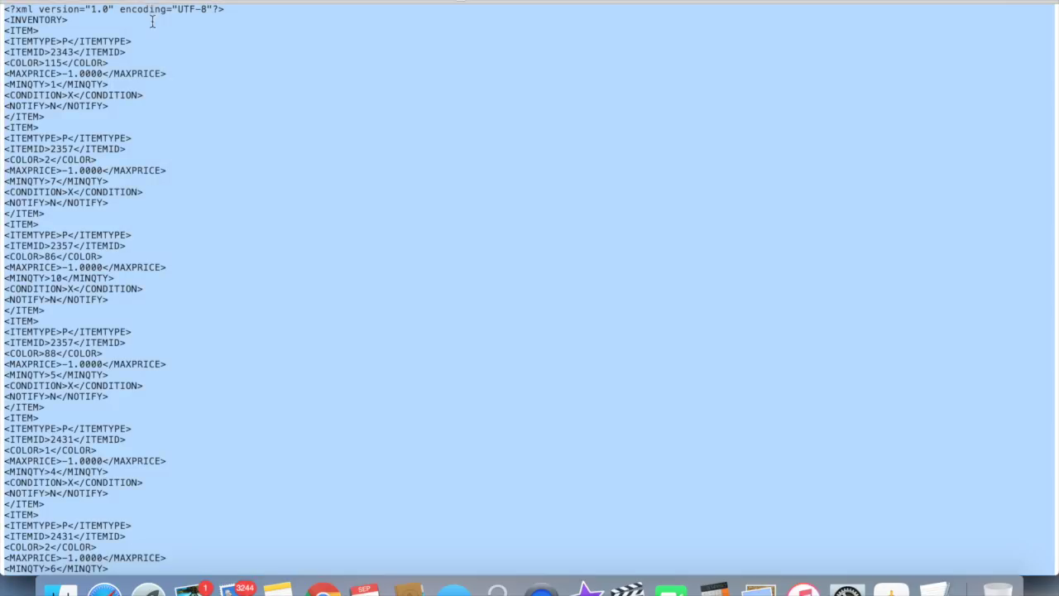
right_click(154, 17)
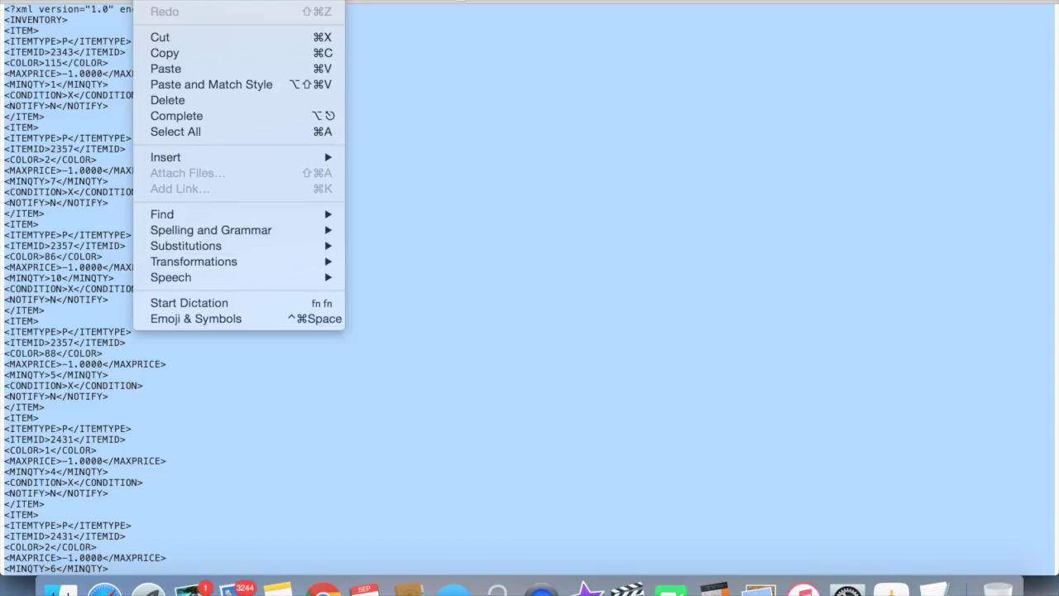
left_click(169, 54)
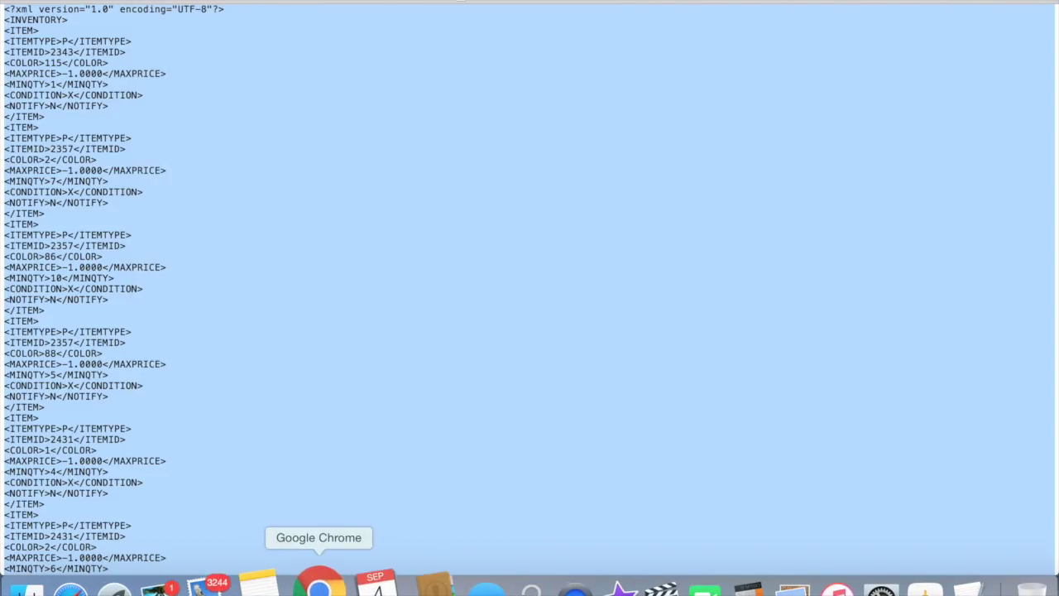
Step: Switch to BrickLink in Google Chrome and go to the upload page of the wanted lists
right_click(334, 584)
left_click(380, 403)
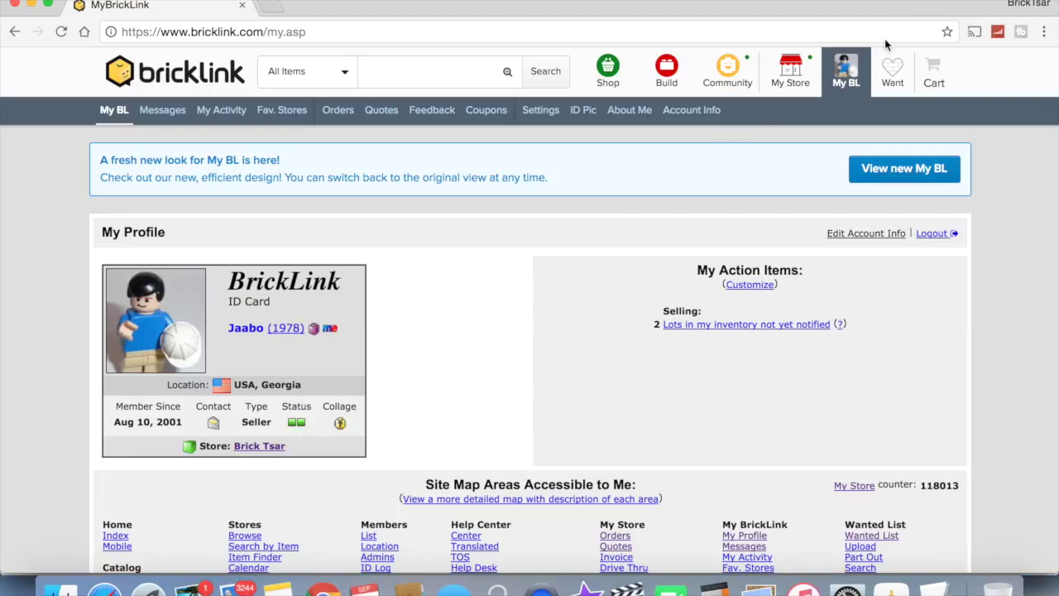
mouse_move(886, 62)
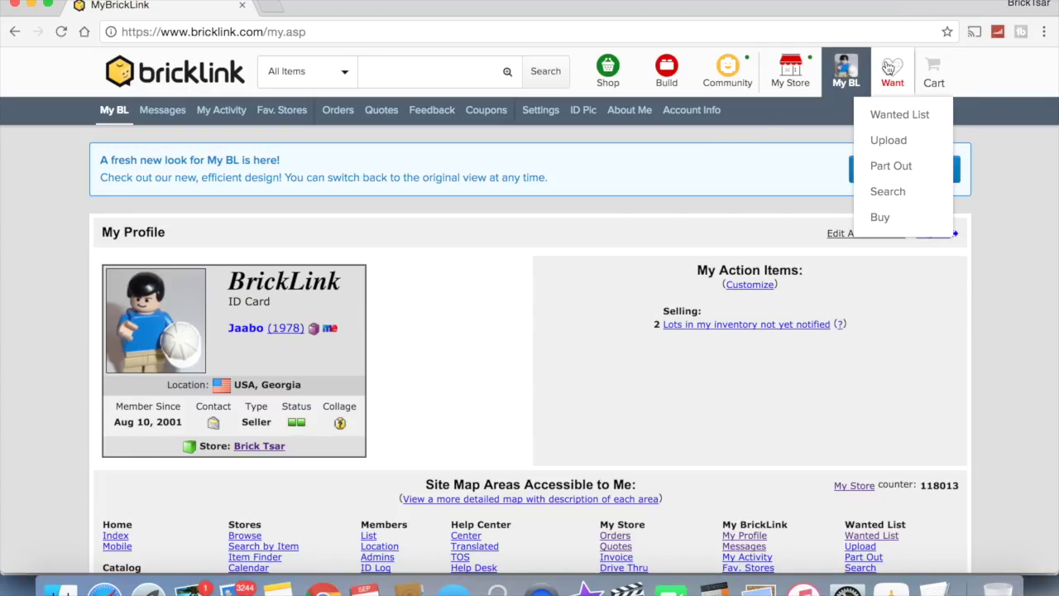
left_click(884, 115)
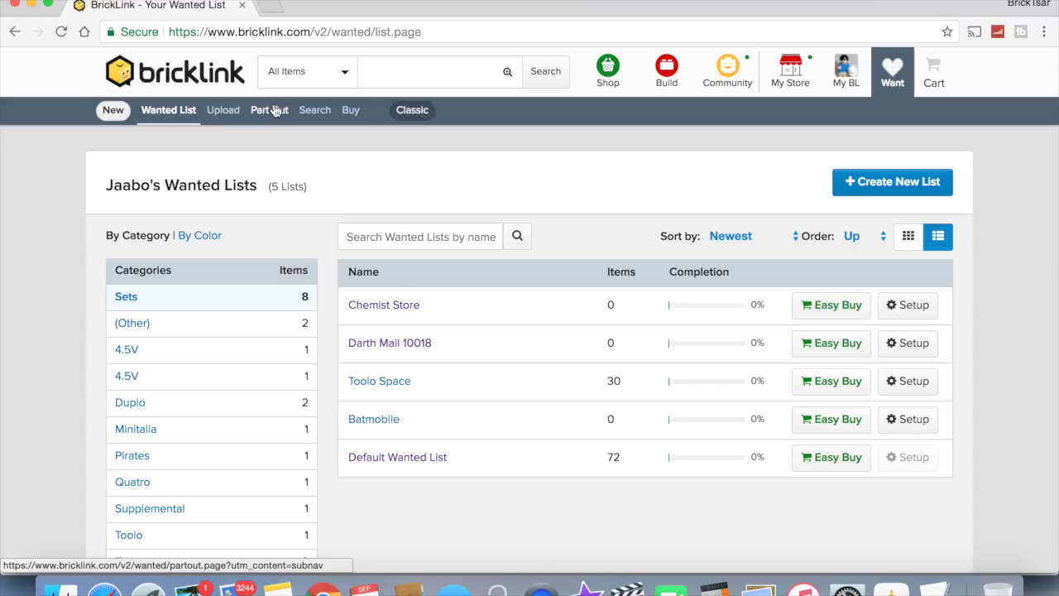
left_click(223, 111)
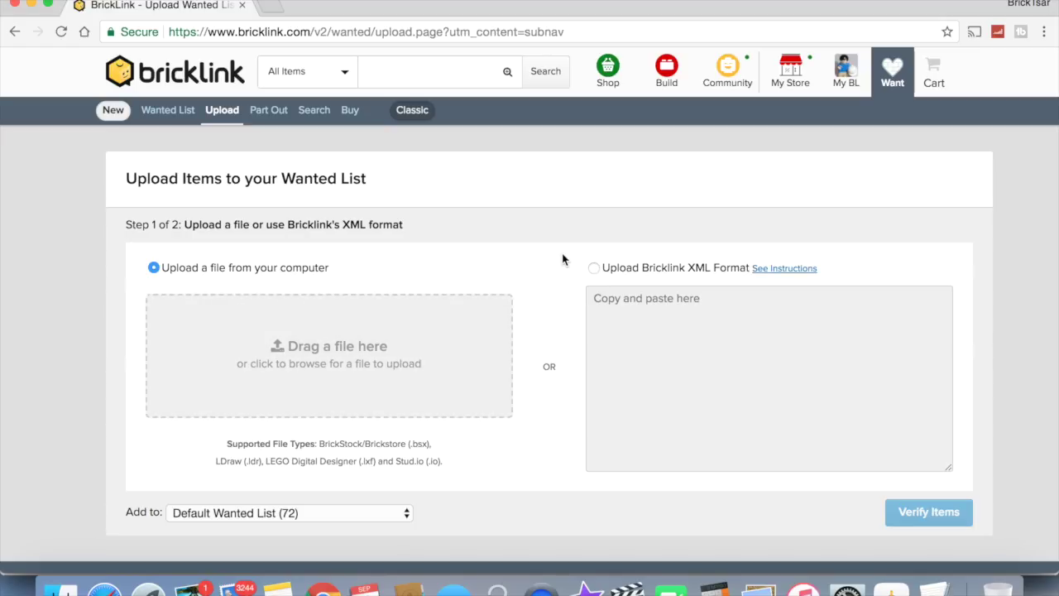
Step: Paste the copied inventory using the Upload Bricklink XML Format option and submit its items for verification
left_click(593, 270)
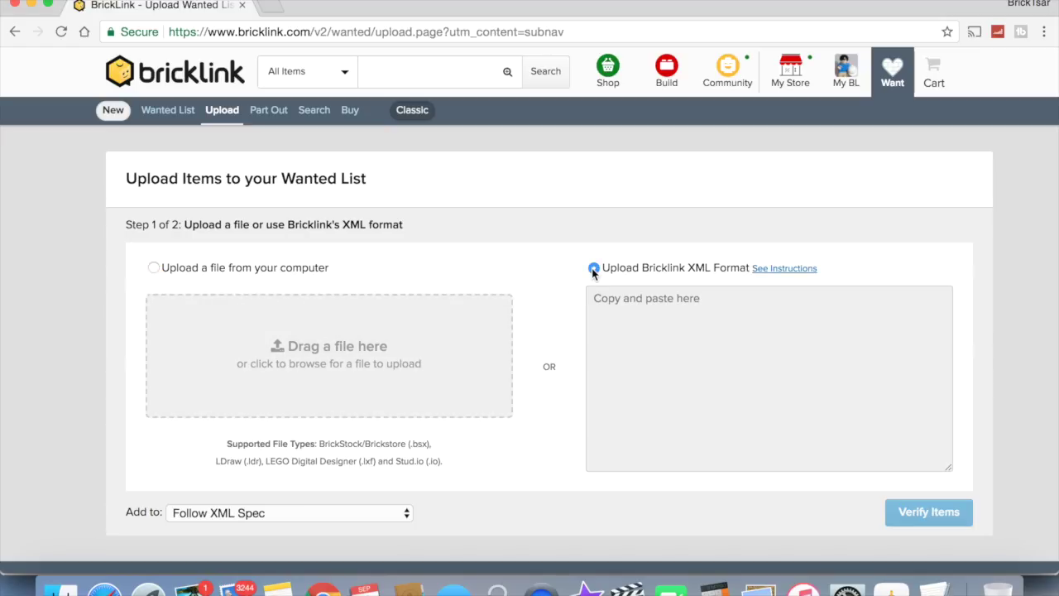
left_click(620, 308)
right_click(621, 312)
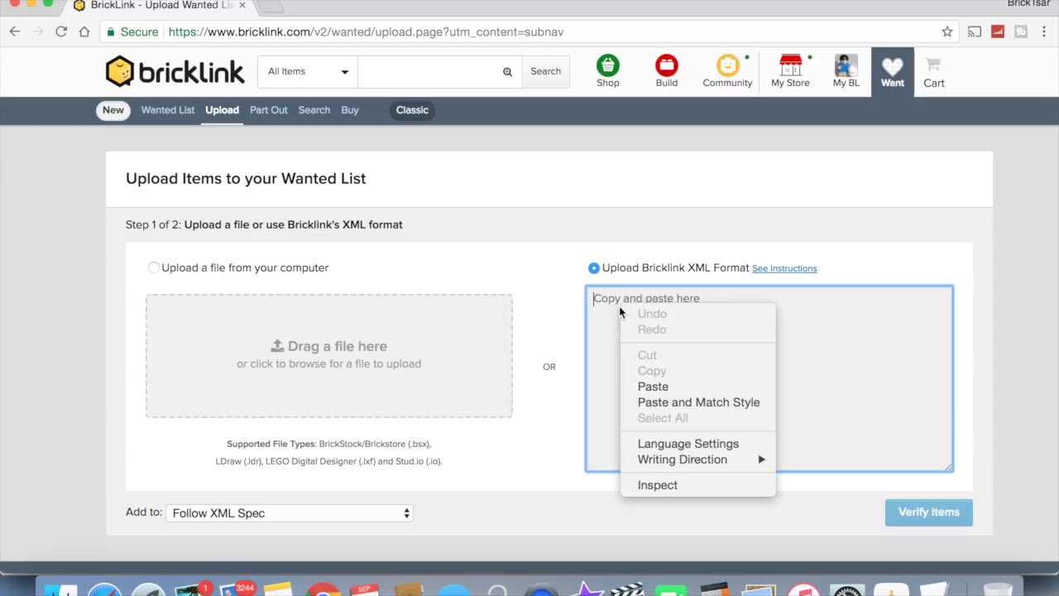
left_click(659, 387)
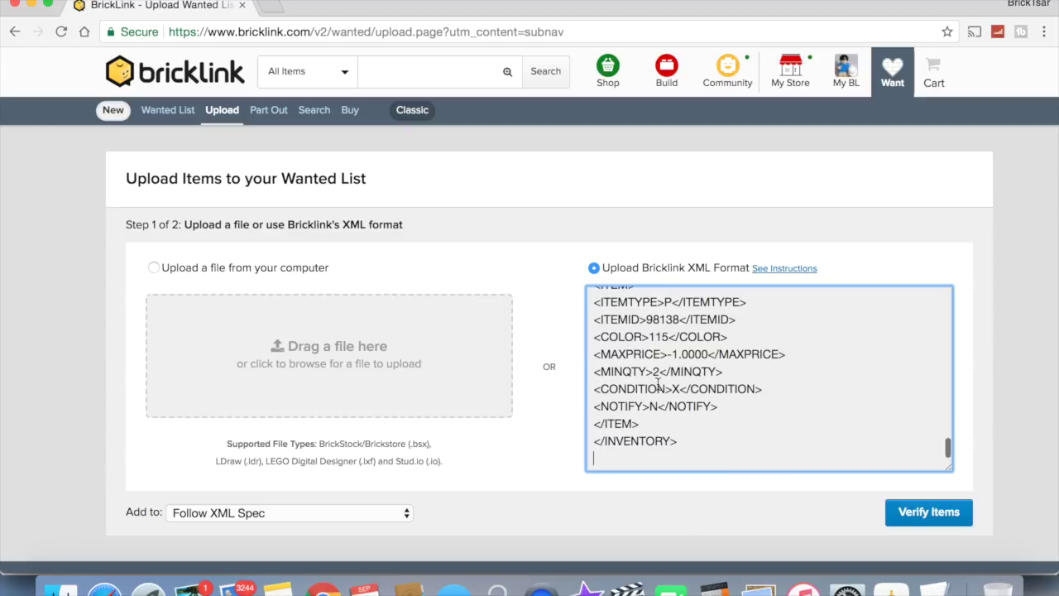
left_click(924, 513)
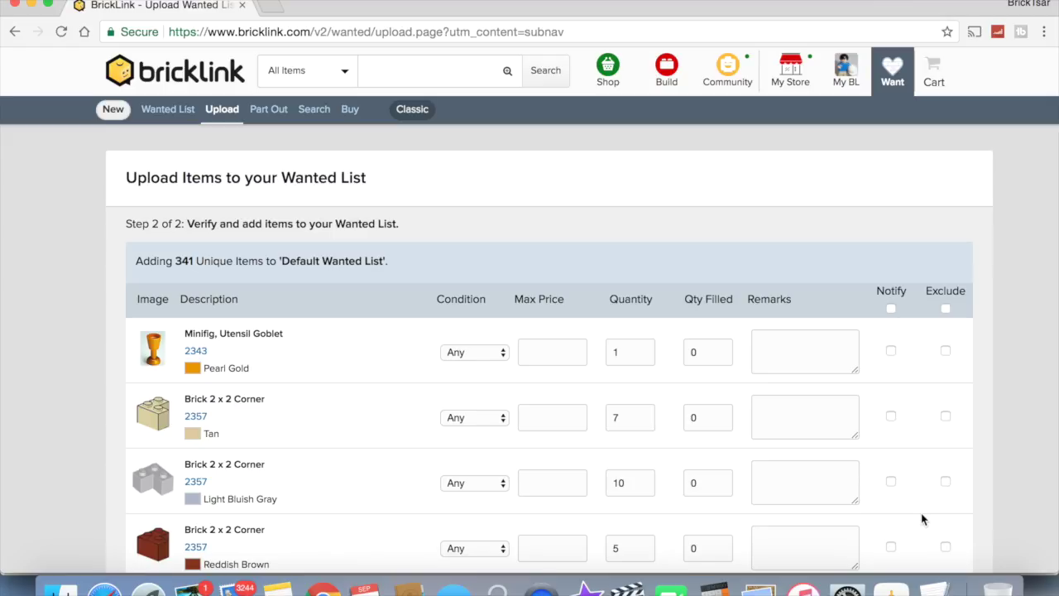
Step: Examine the parts on the verification page, checking their colors, quantities and the Notify and Exclude options
scroll(923, 519, "down", 5)
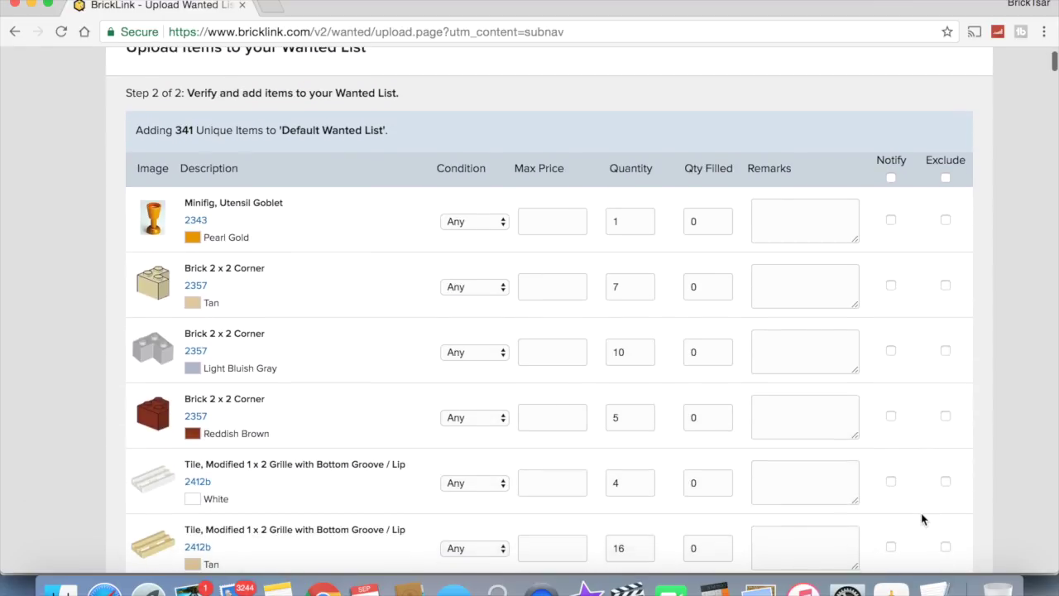
scroll(923, 519, "up", 4)
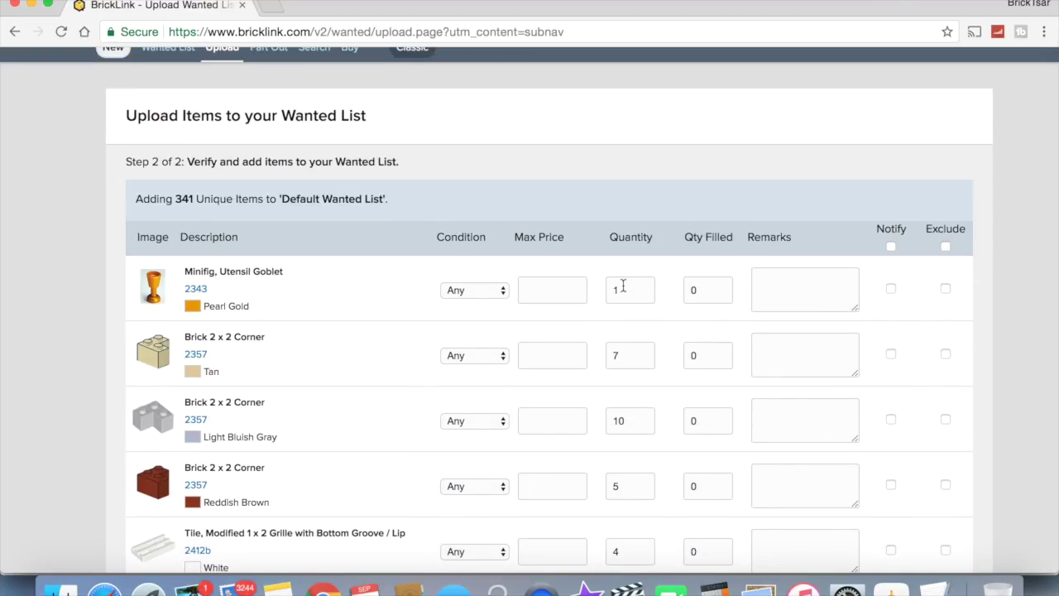
scroll(632, 321, "down", 1)
scroll(631, 321, "down", 6)
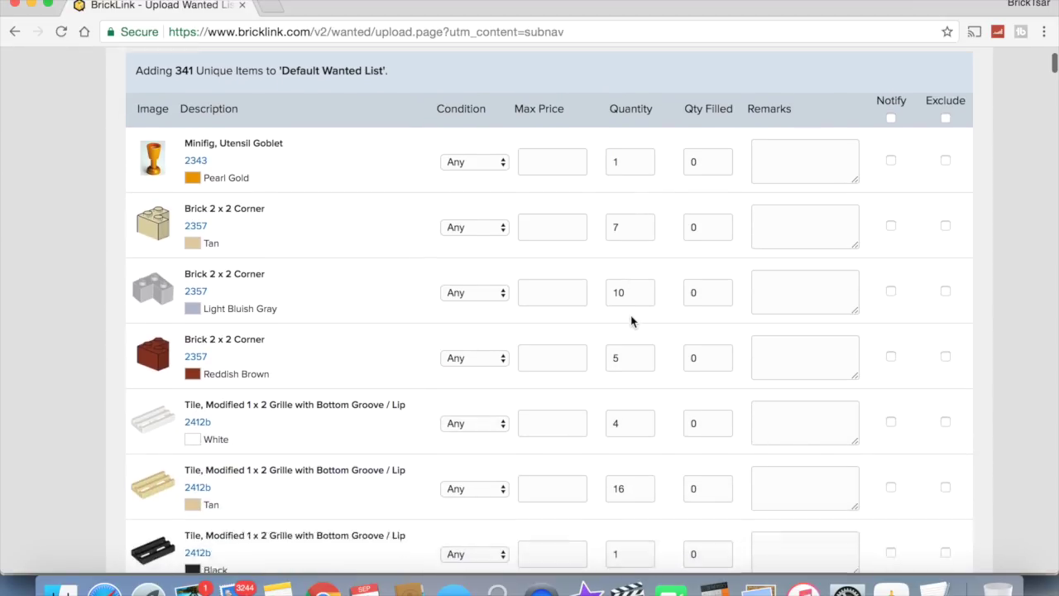
scroll(631, 321, "down", 13)
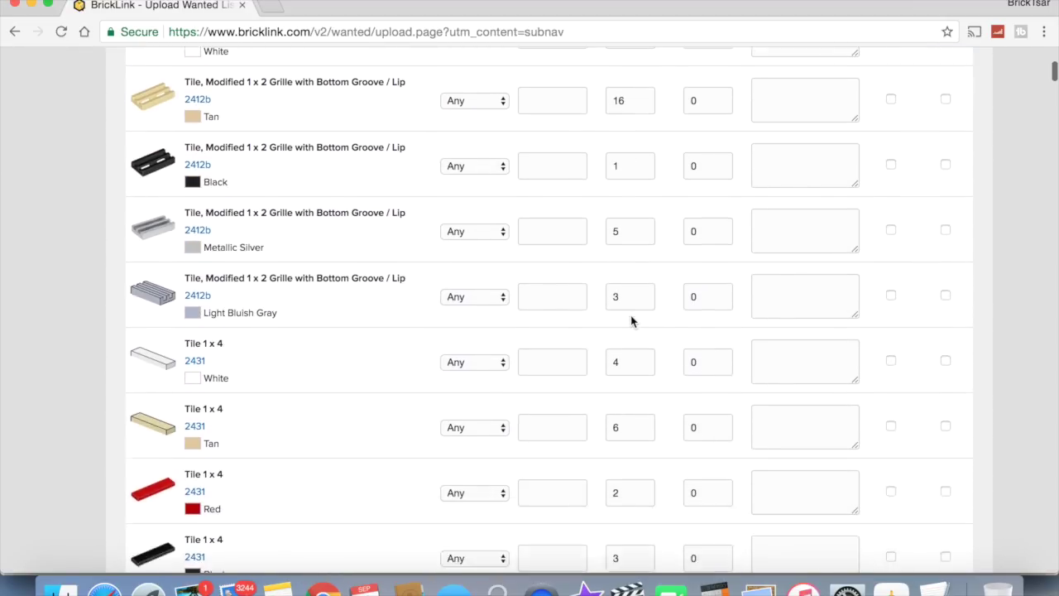
scroll(631, 321, "down", 9)
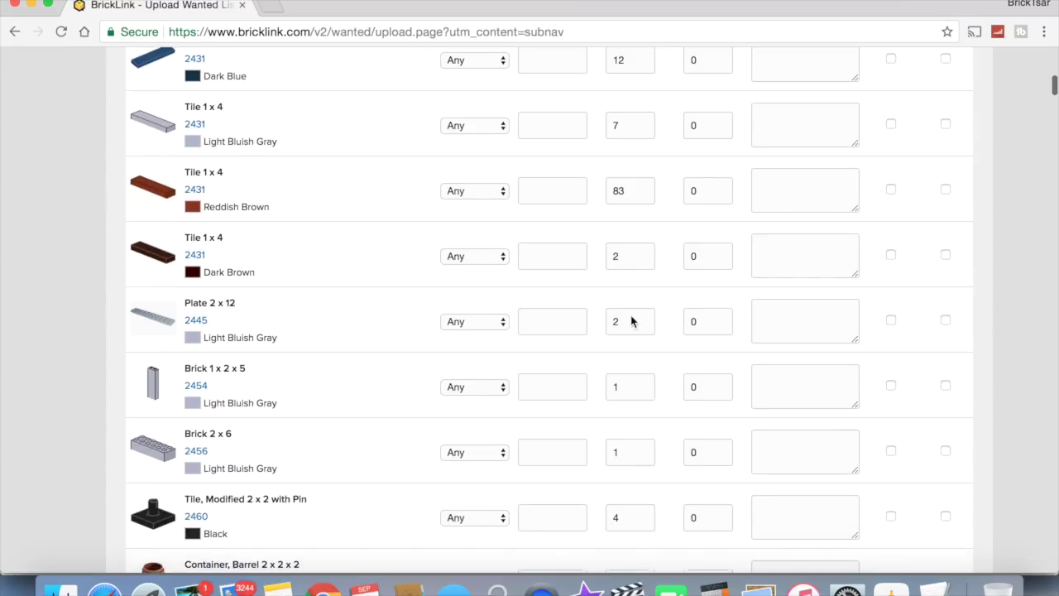
scroll(632, 315, "down", 10)
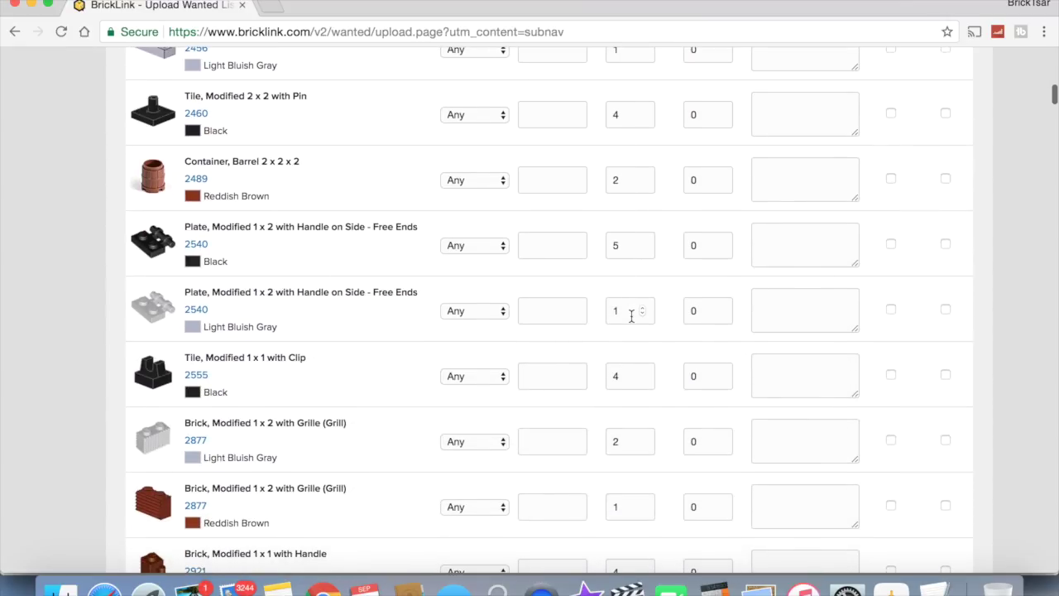
scroll(632, 316, "down", 11)
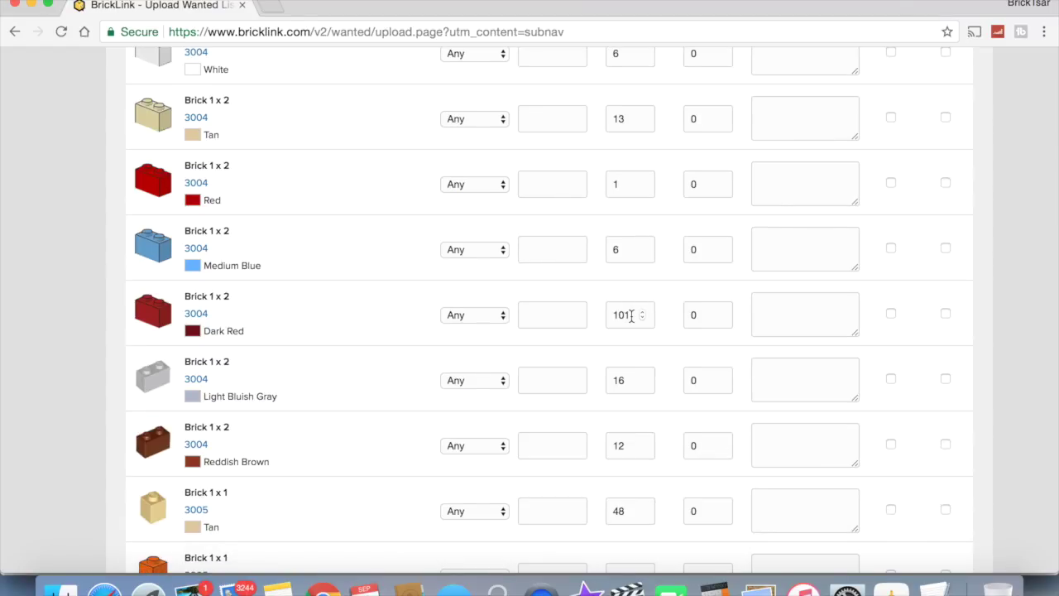
scroll(632, 316, "down", 3)
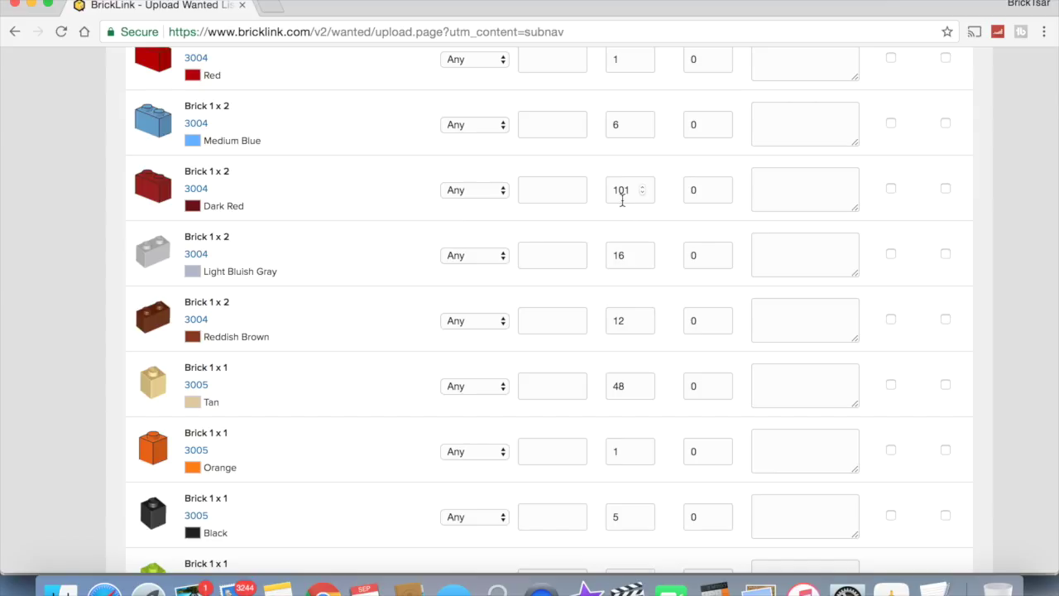
scroll(623, 200, "down", 2)
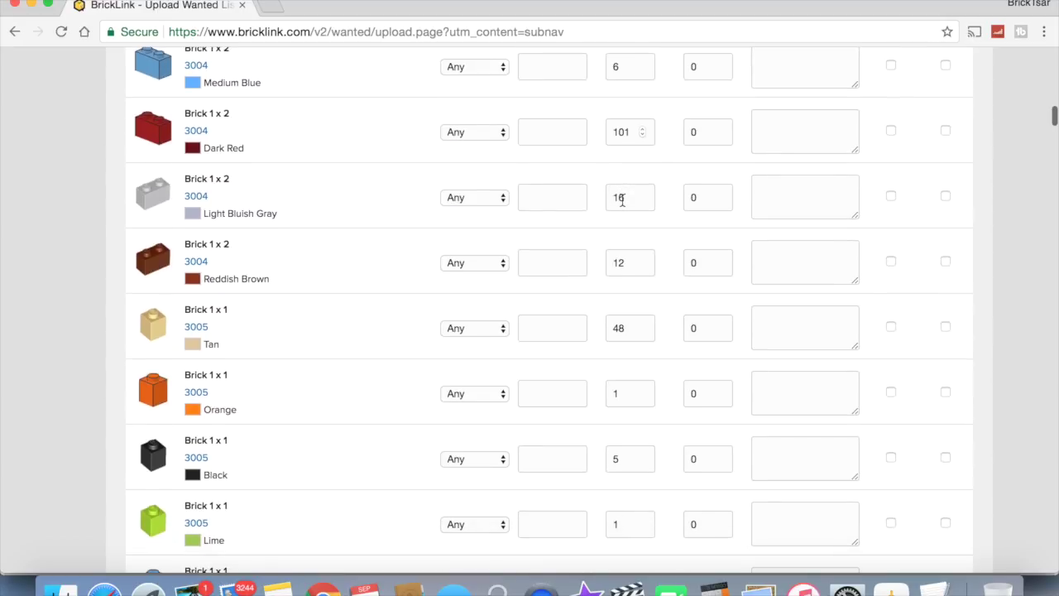
scroll(670, 199, "up", 20)
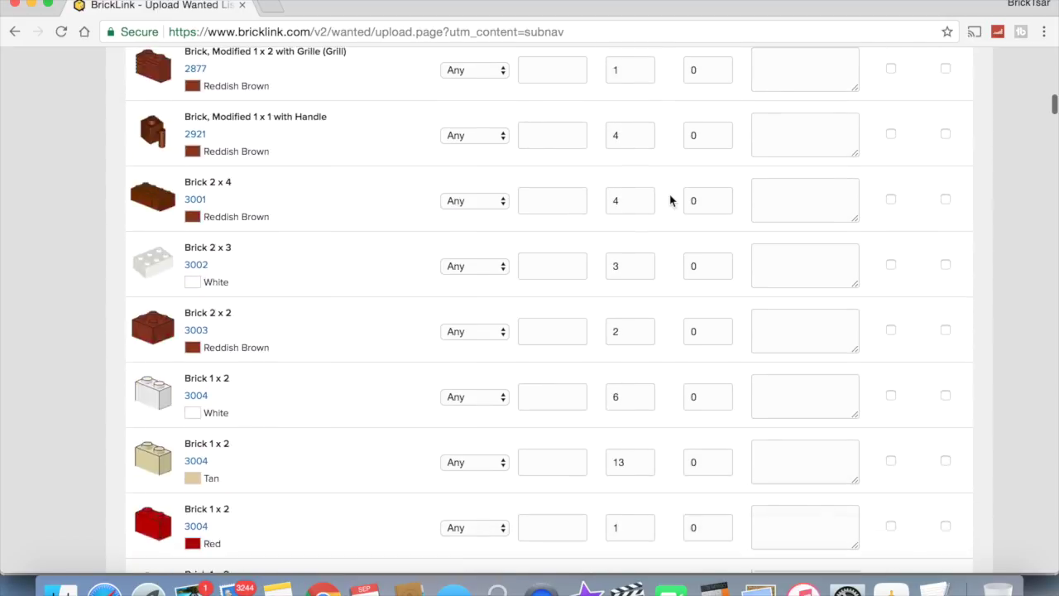
scroll(671, 200, "up", 15)
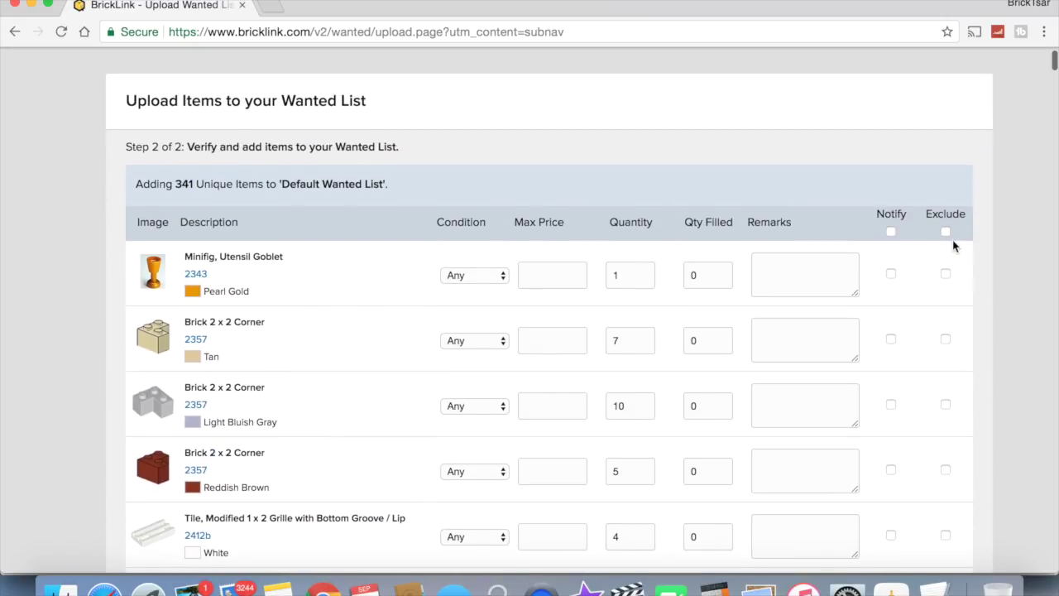
scroll(688, 320, "down", 20)
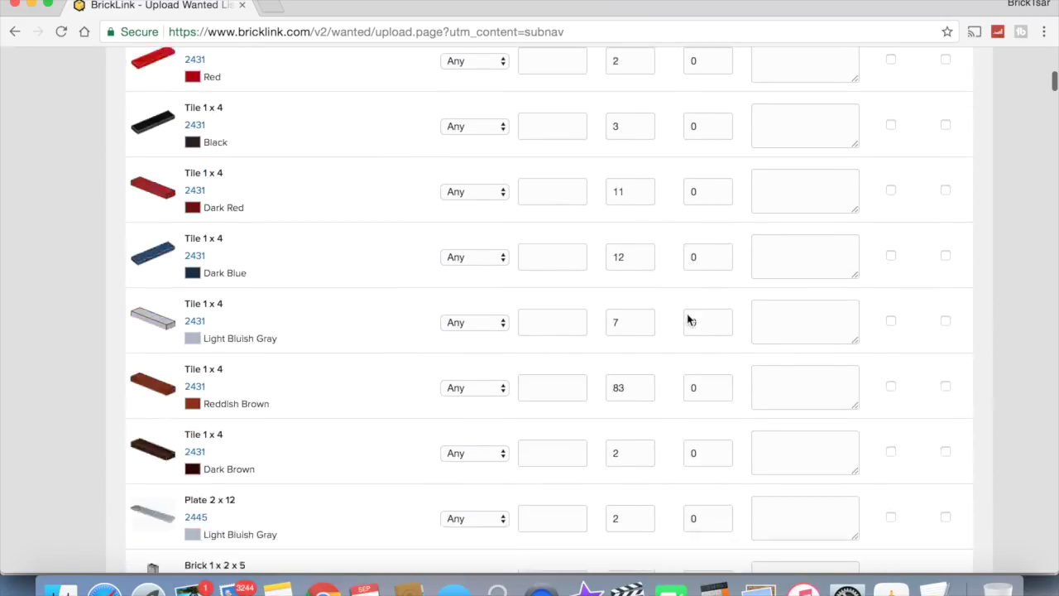
scroll(688, 319, "down", 8)
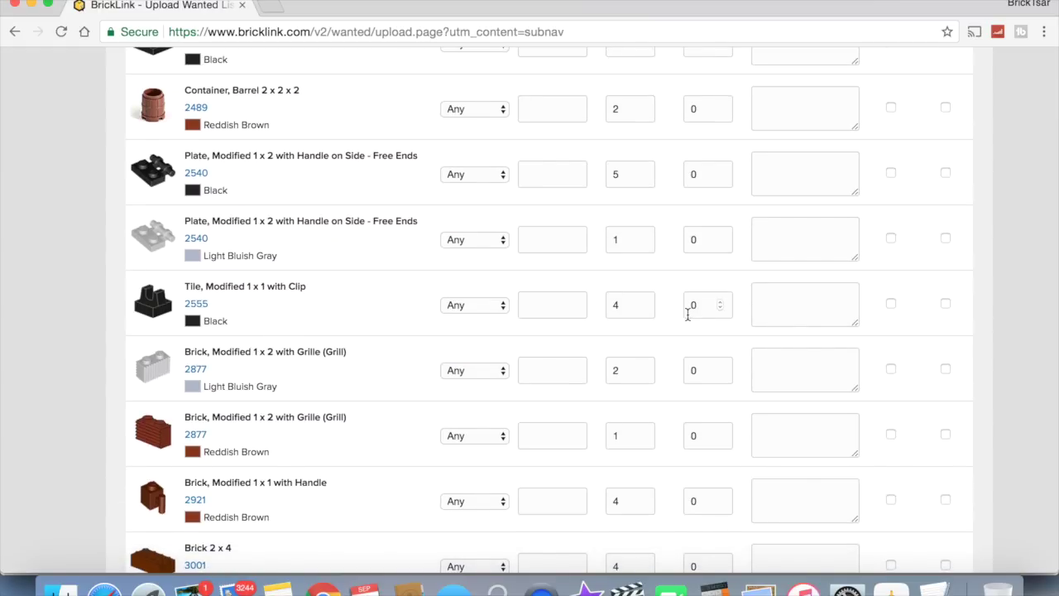
scroll(687, 315, "down", 5)
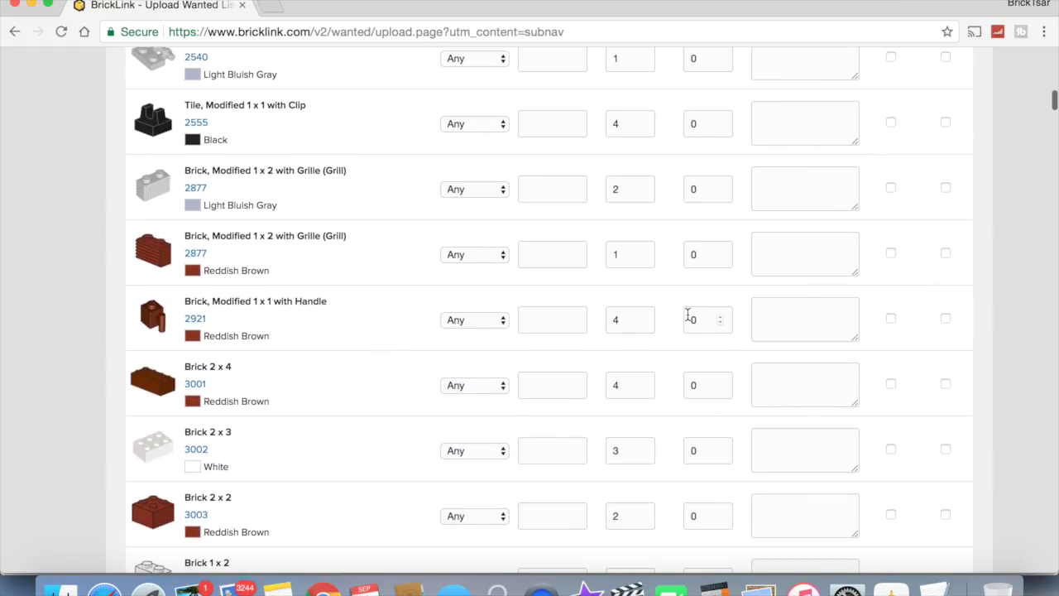
scroll(687, 318, "down", 9)
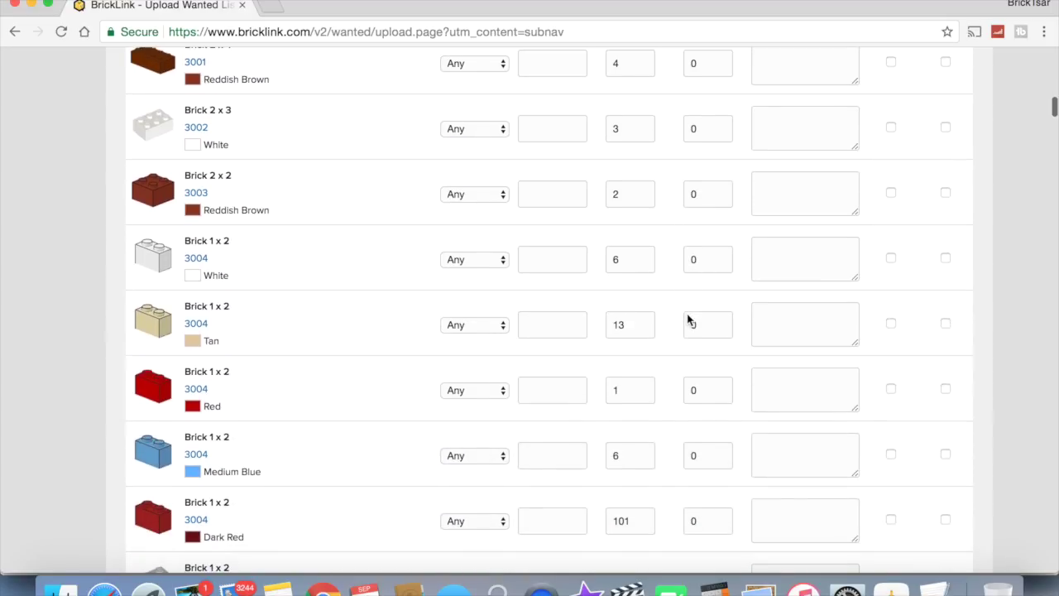
scroll(687, 319, "down", 10)
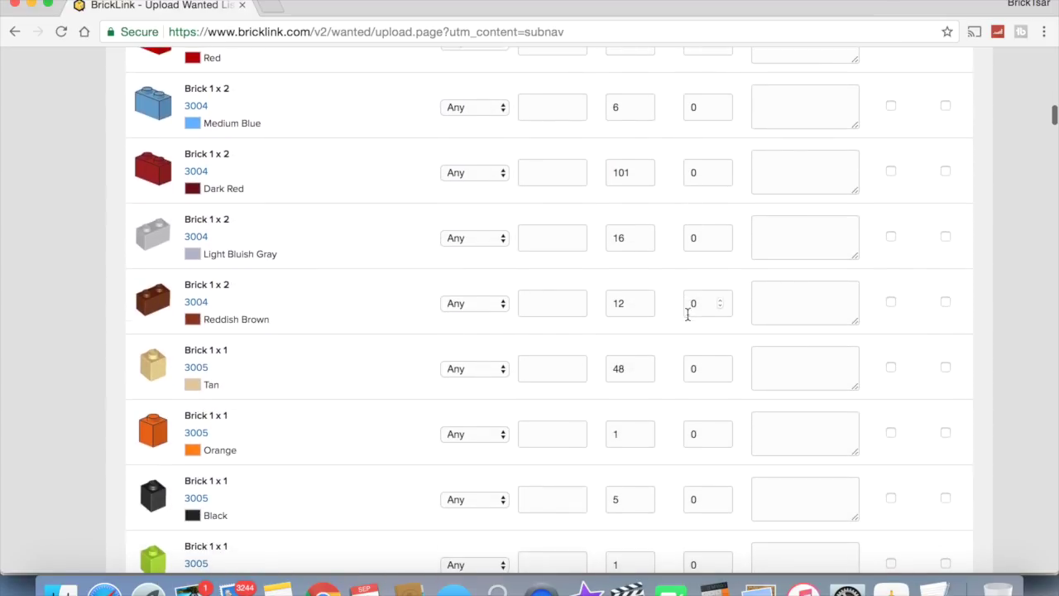
scroll(688, 315, "down", 7)
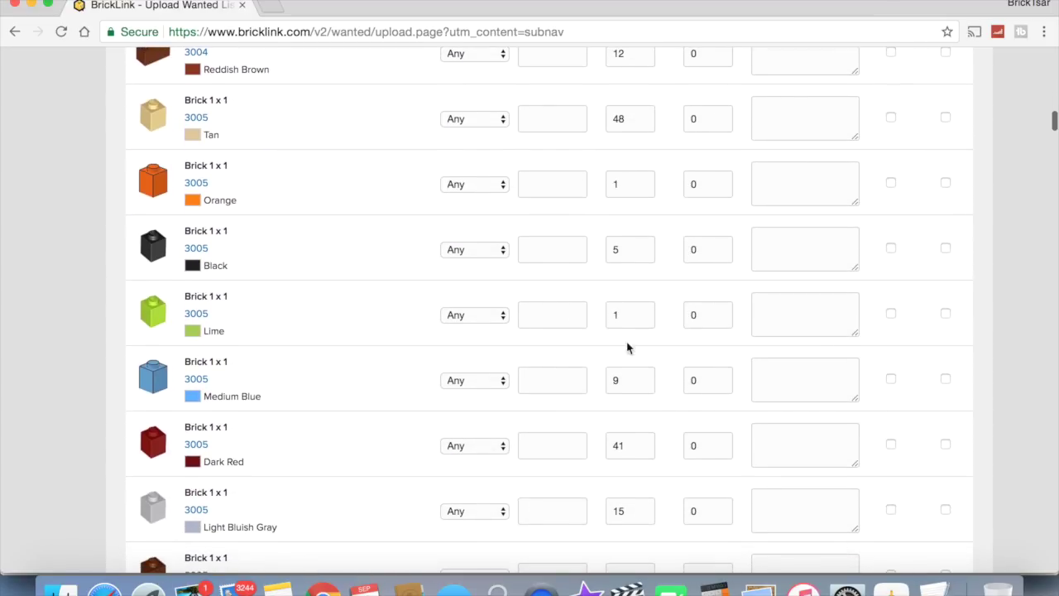
scroll(520, 364, "down", 13)
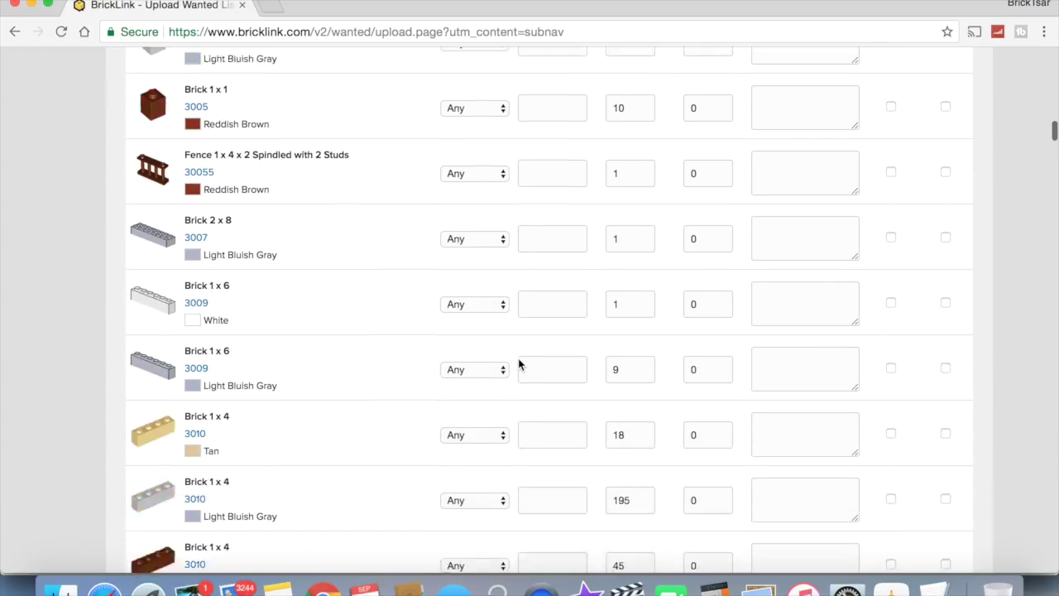
scroll(520, 365, "down", 8)
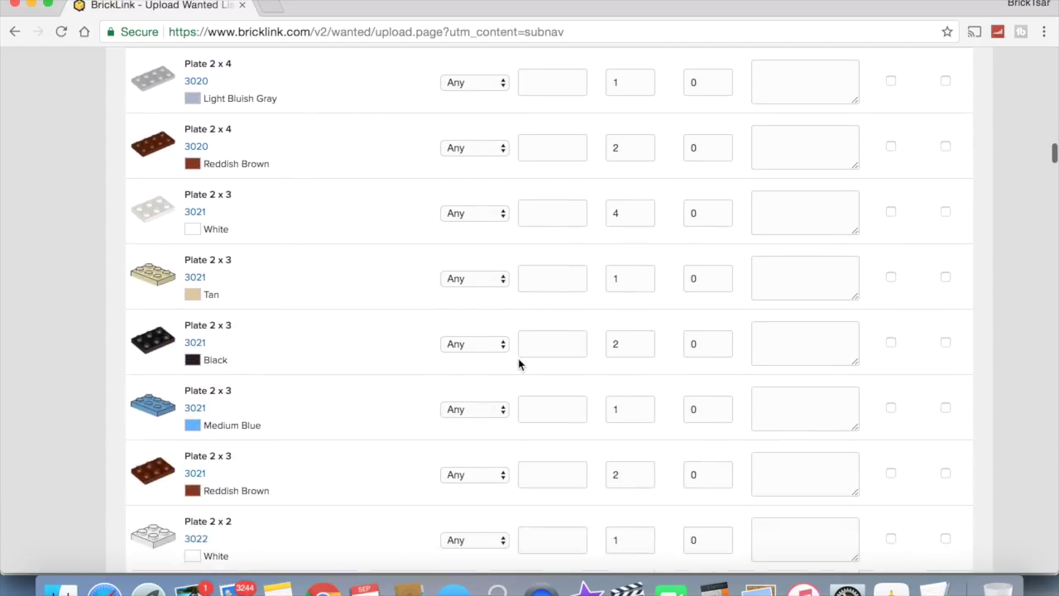
Step: Review the remaining part entries with their colors and quantities through to the end of the verification list
scroll(519, 364, "down", 20)
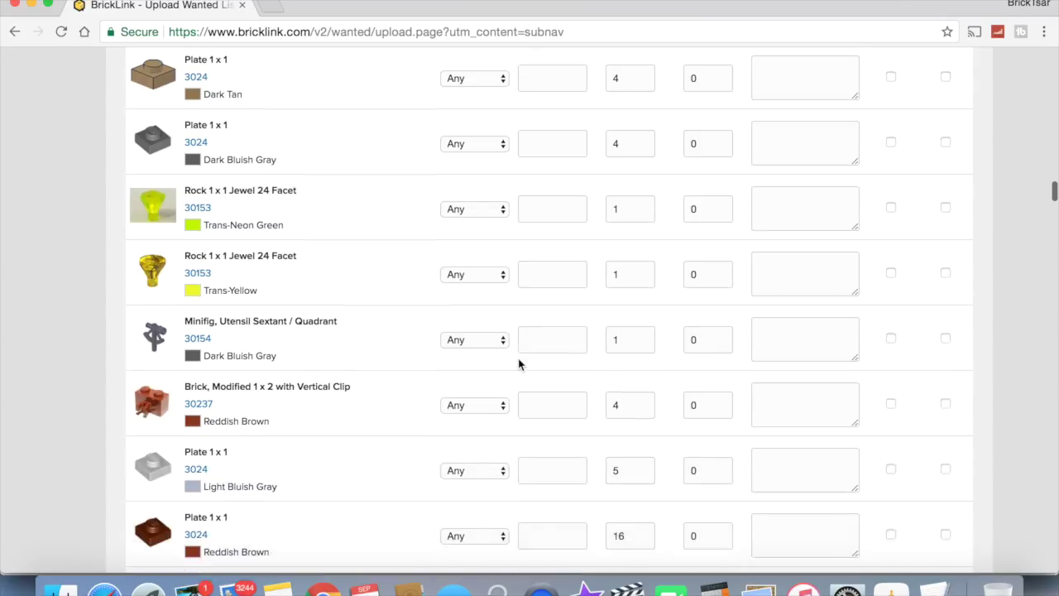
scroll(520, 364, "up", 20)
scroll(520, 364, "down", 20)
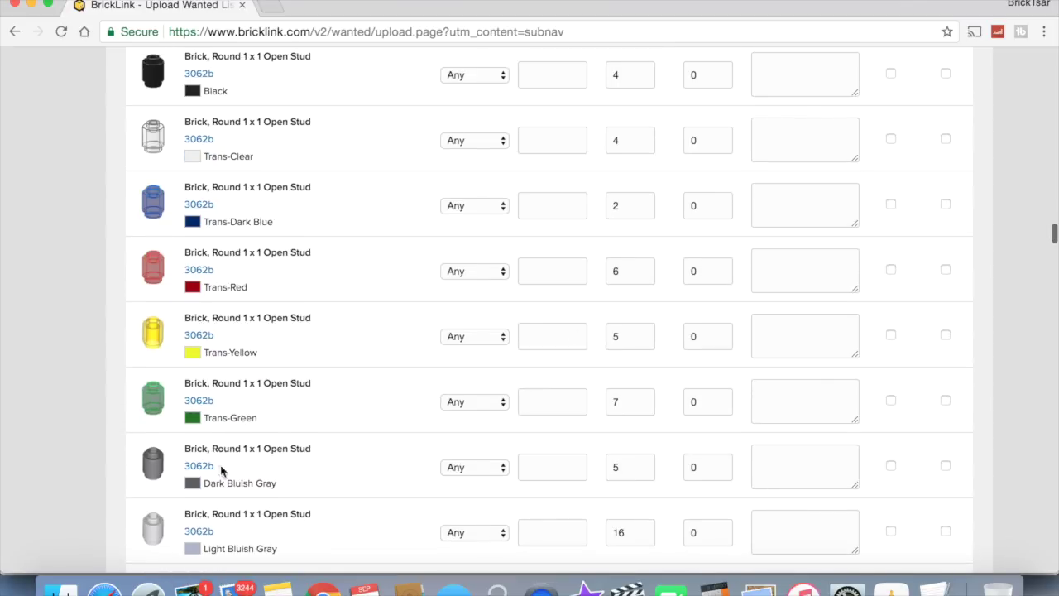
scroll(174, 296, "up", 3)
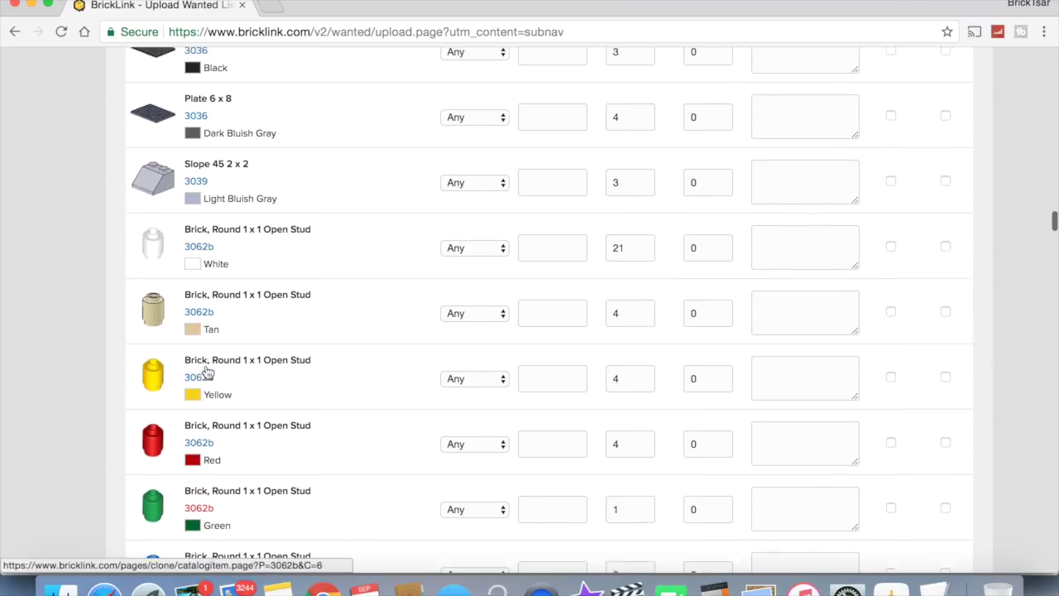
scroll(207, 371, "down", 15)
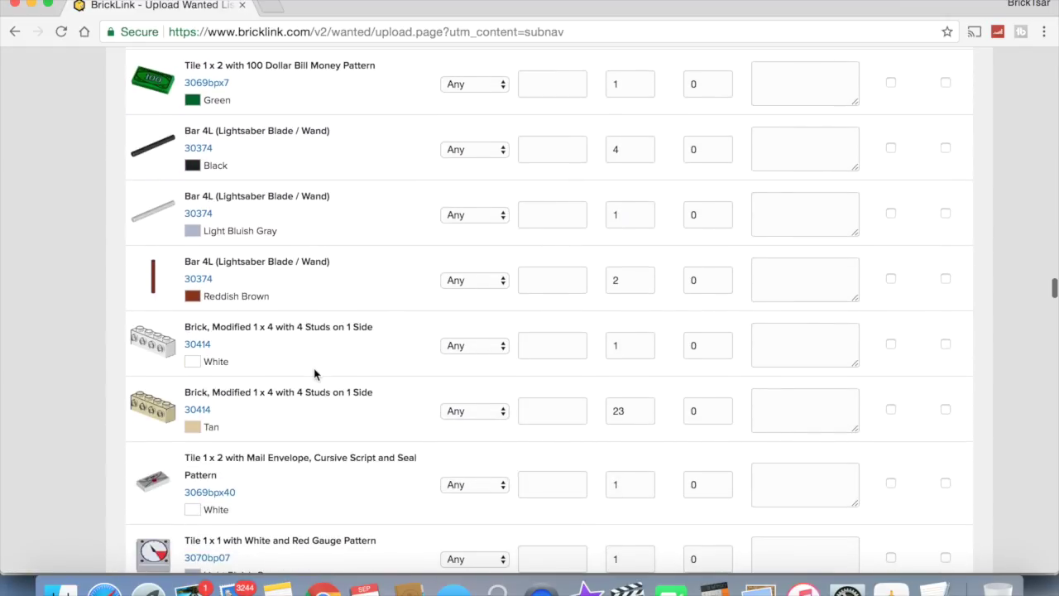
scroll(315, 374, "down", 10)
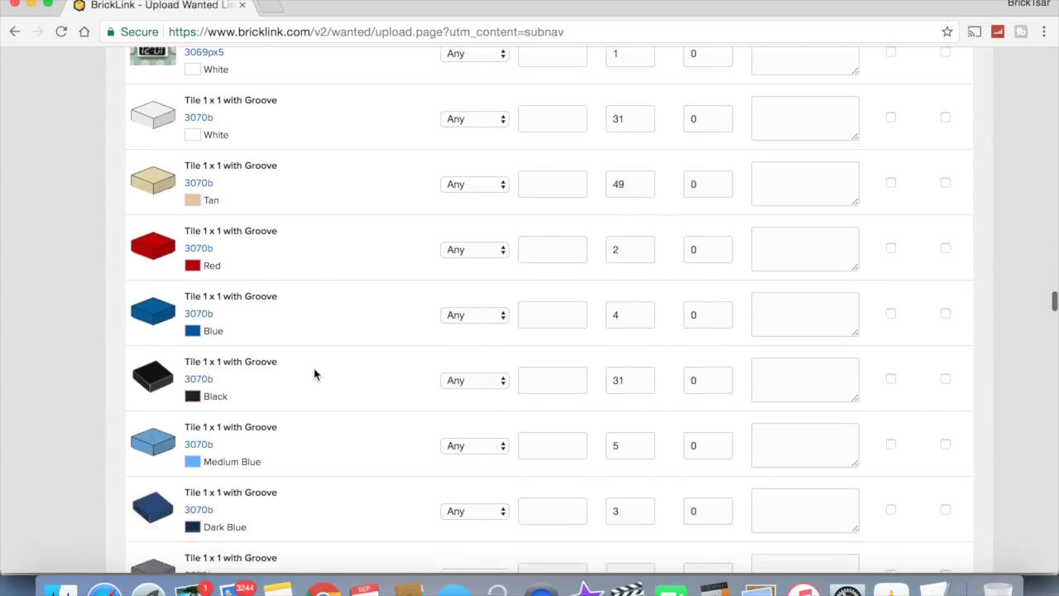
scroll(314, 375, "down", 12)
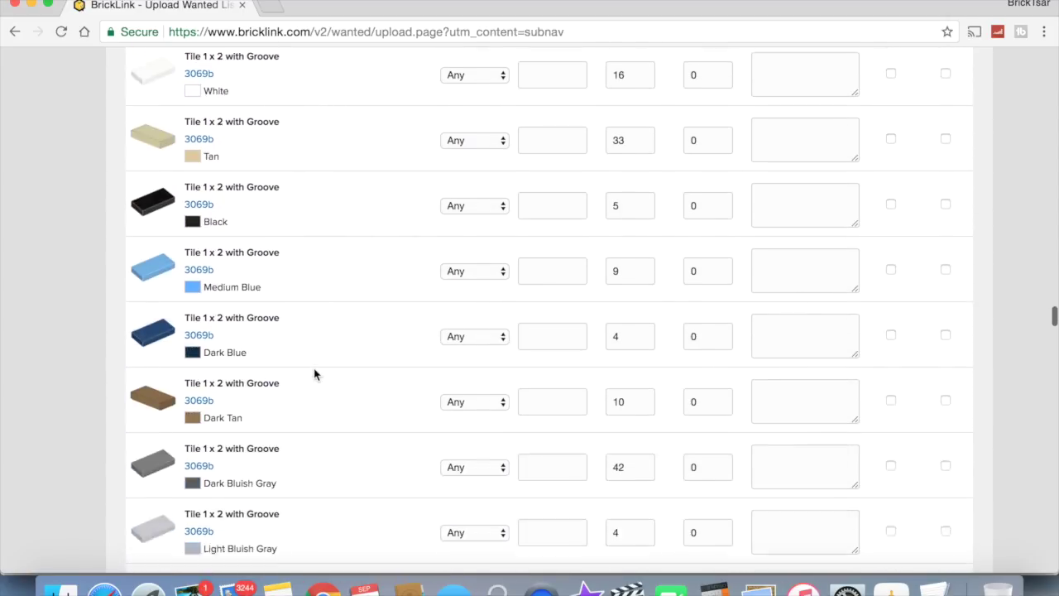
scroll(315, 374, "down", 15)
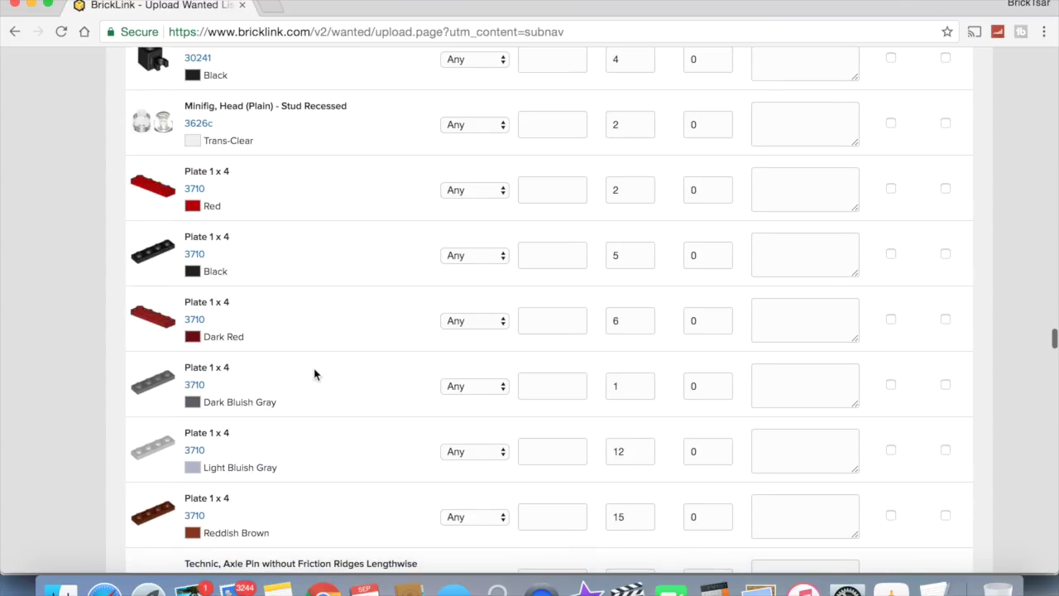
scroll(233, 347, "down", 16)
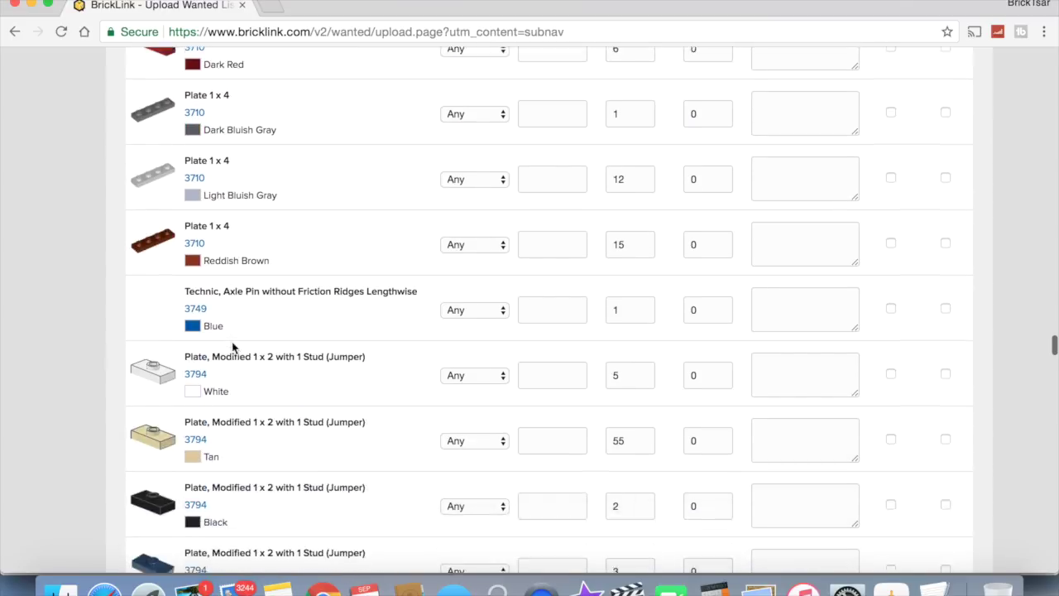
scroll(233, 347, "down", 8)
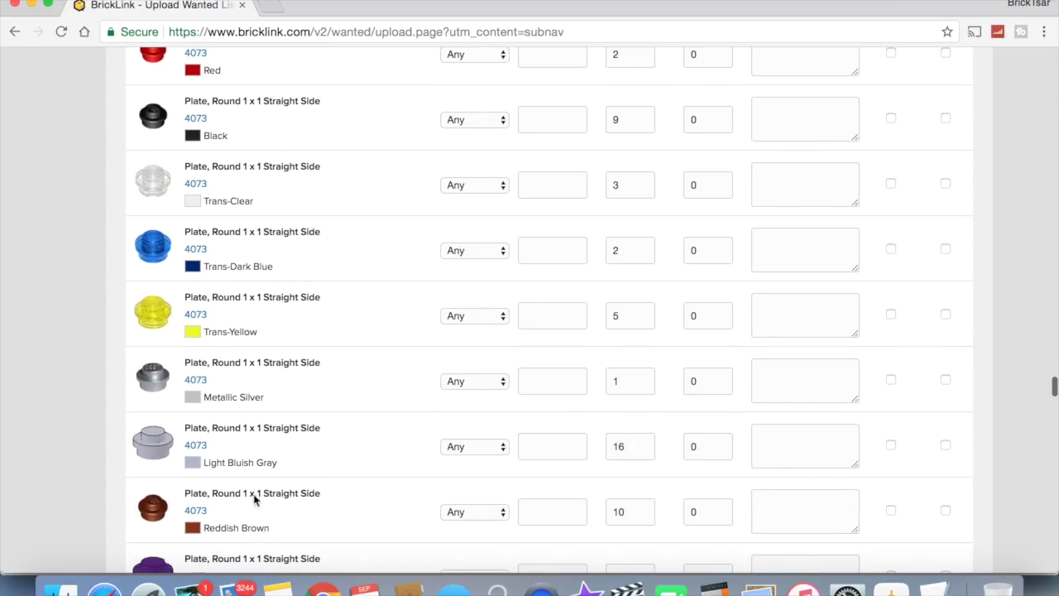
scroll(302, 375, "down", 20)
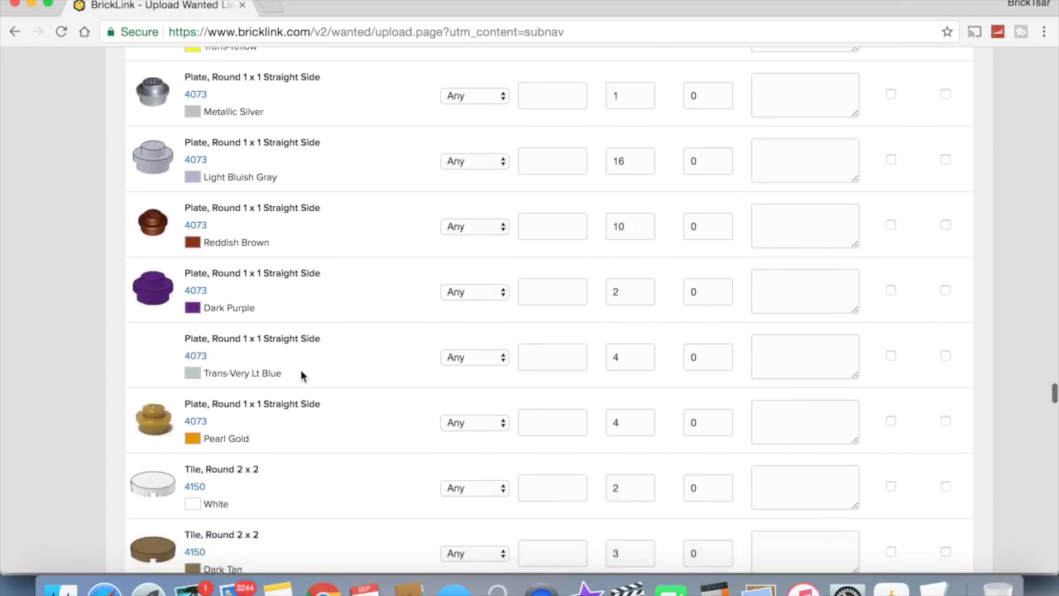
scroll(302, 375, "down", 15)
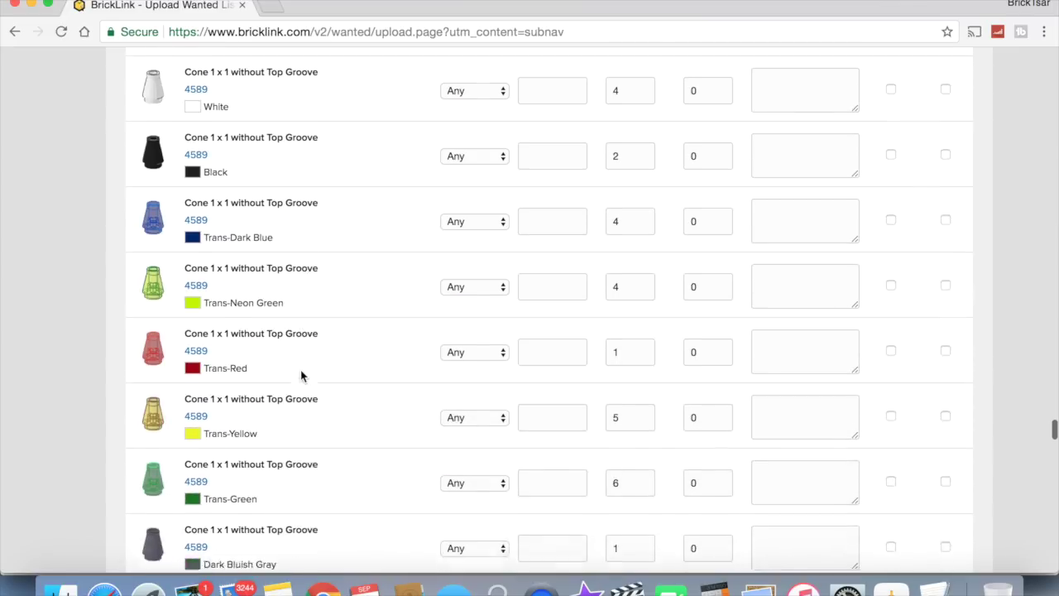
scroll(302, 375, "down", 20)
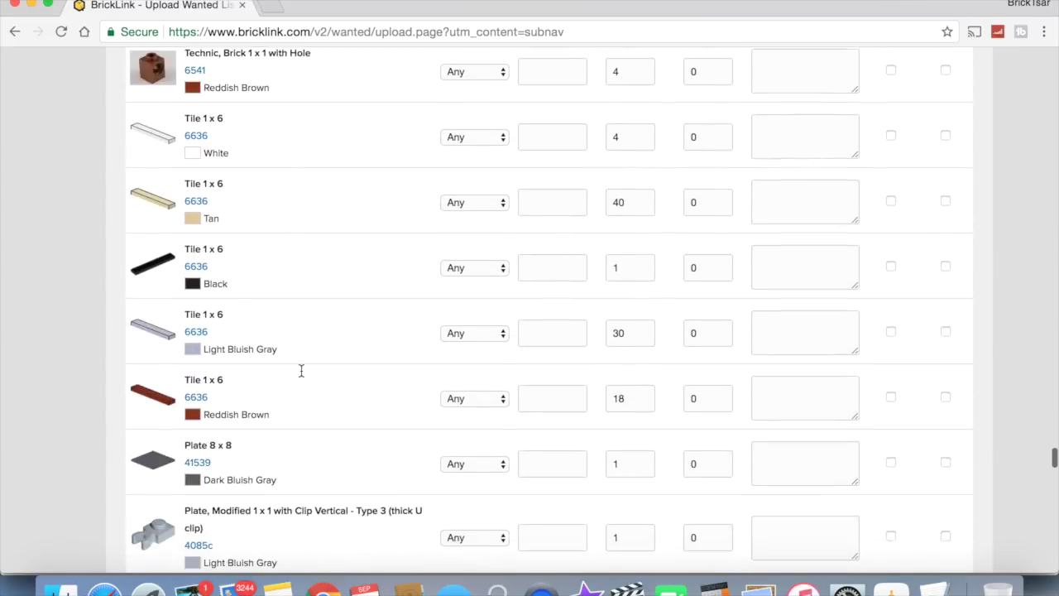
scroll(302, 375, "down", 20)
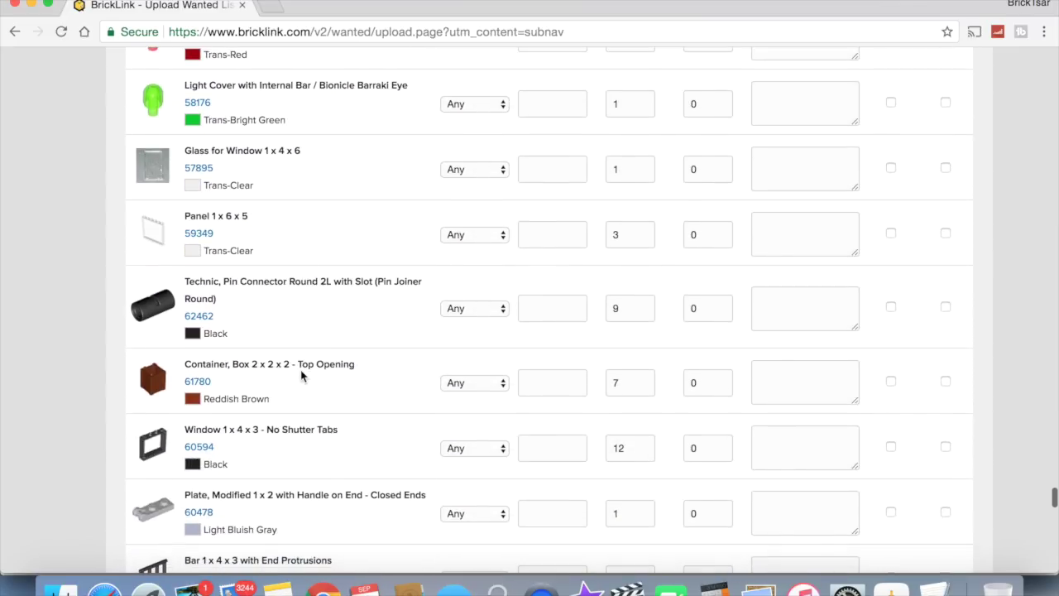
scroll(301, 375, "down", 20)
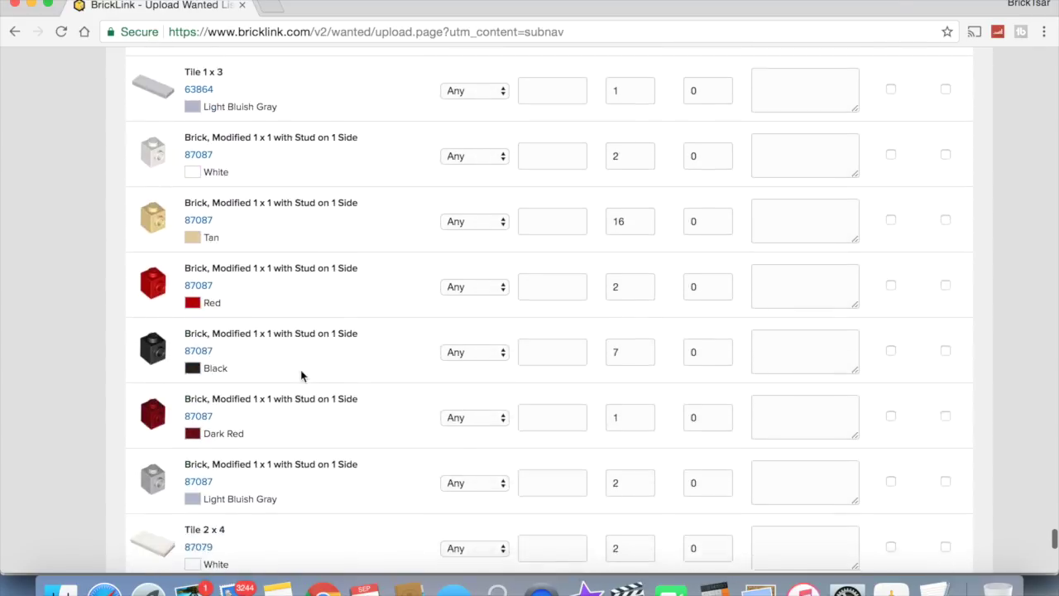
Step: Add the verified items to the wanted list and open the overview of all wanted lists
scroll(301, 376, "down", 3)
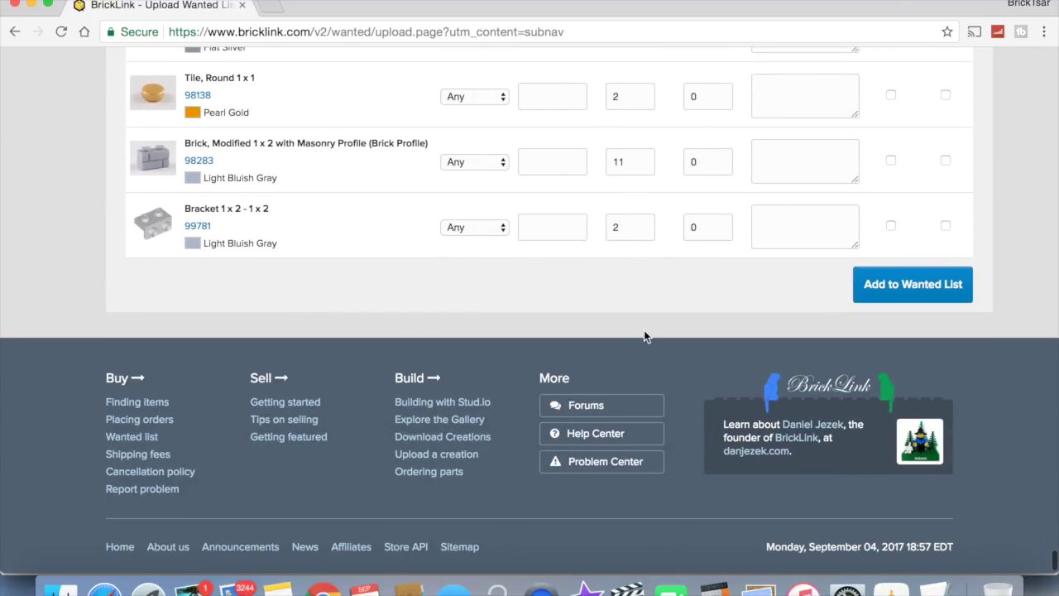
left_click(894, 287)
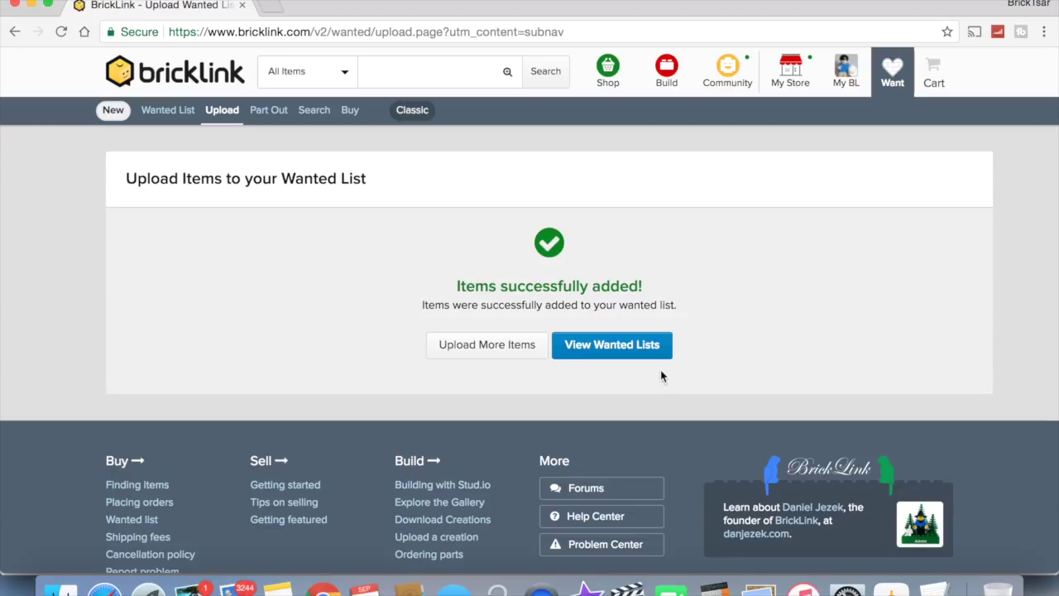
left_click(634, 354)
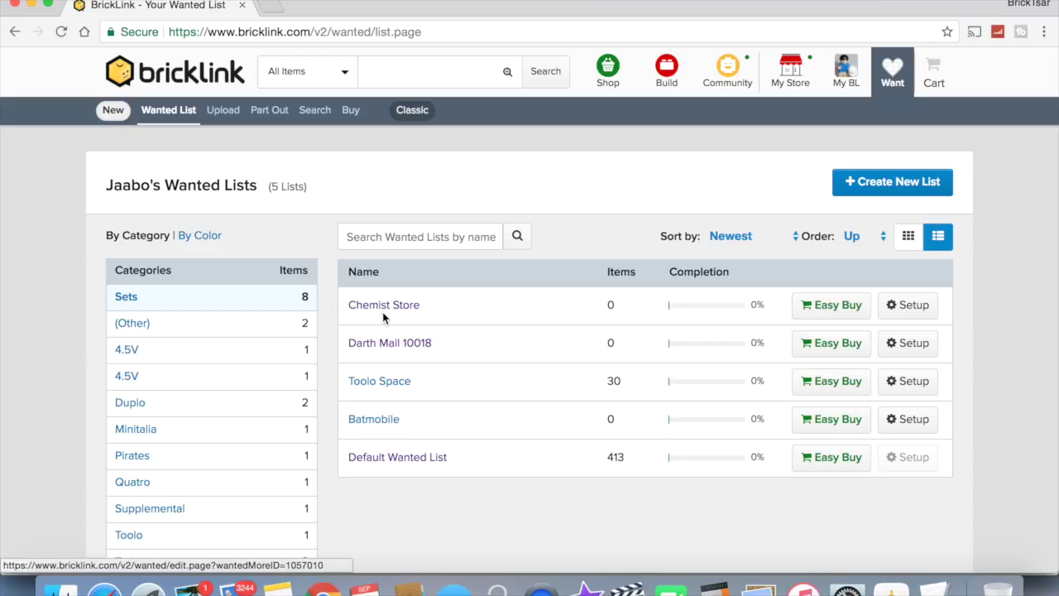
Step: Open the Default Wanted List and look over its uploaded items and wanted quantities
left_click(379, 383)
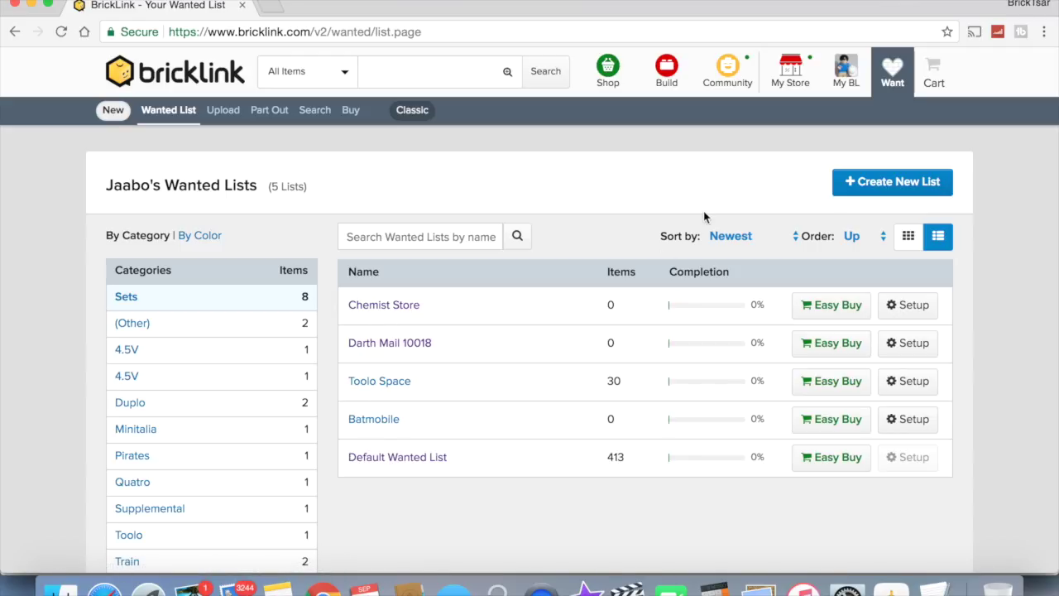
left_click(721, 238)
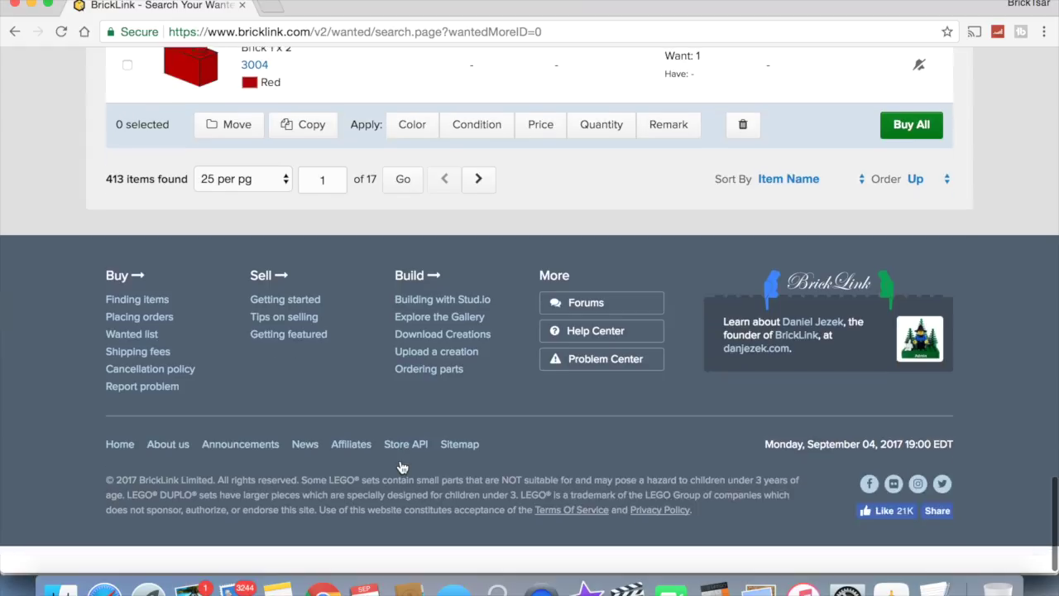
scroll(402, 465, "up", 10)
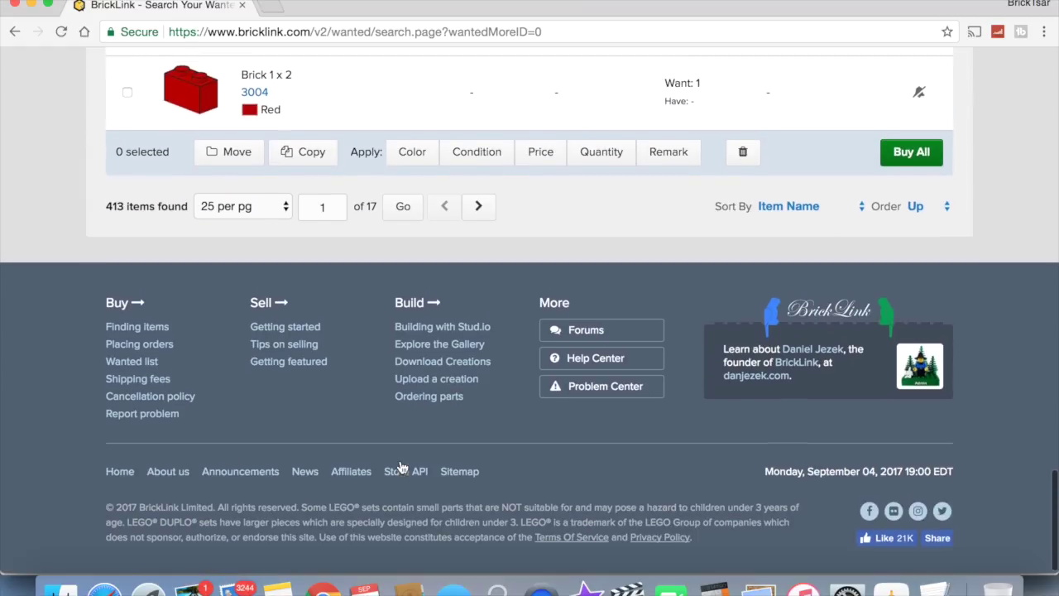
scroll(402, 469, "up", 10)
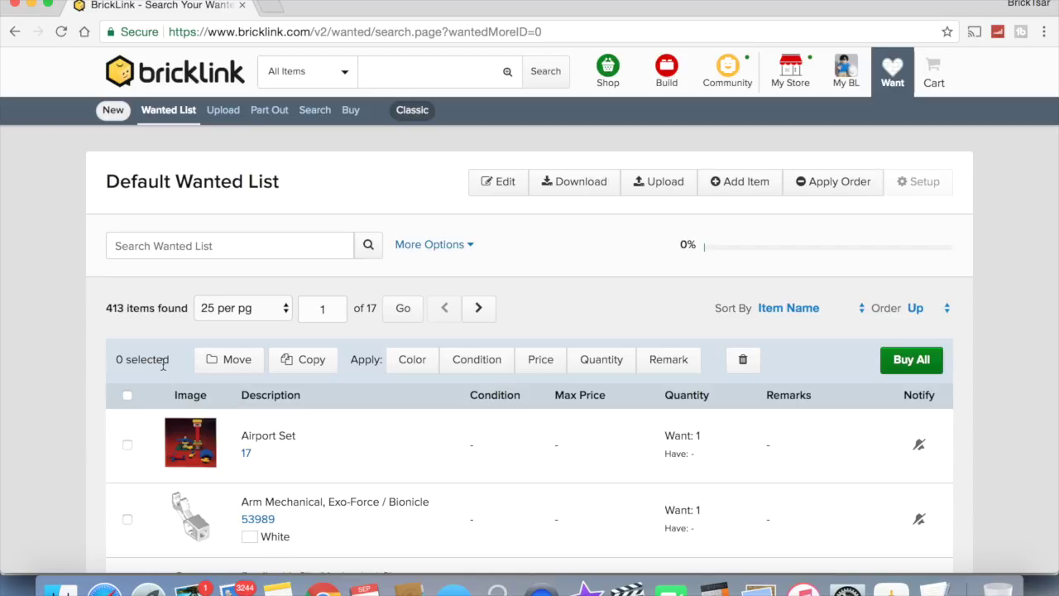
scroll(163, 366, "down", 5)
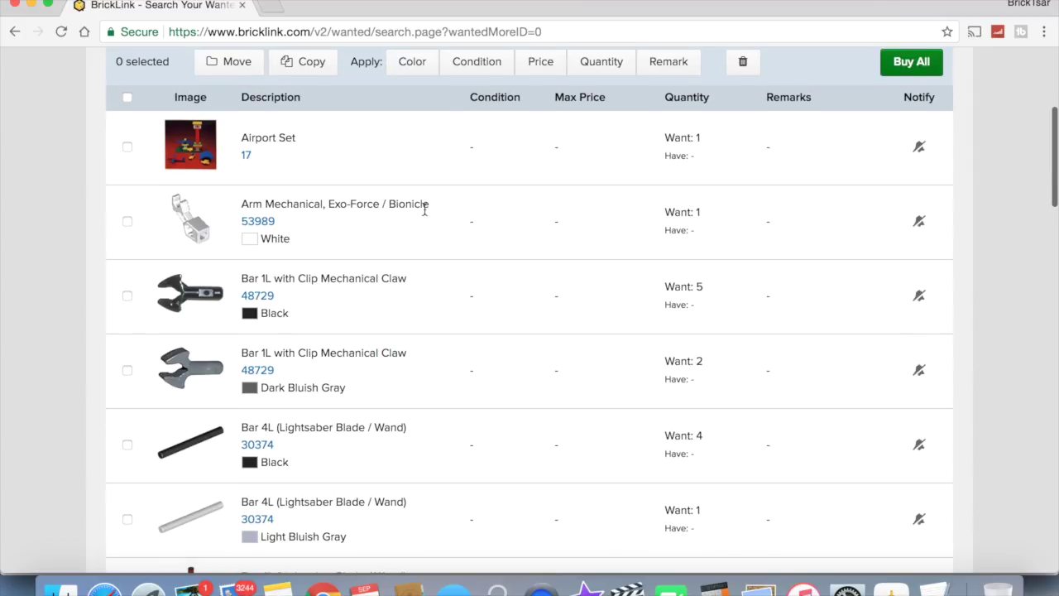
Step: Find stores for the Default Wanted List in the Buy Wizard and run Auto-Finder to select a store combination
left_click(126, 221)
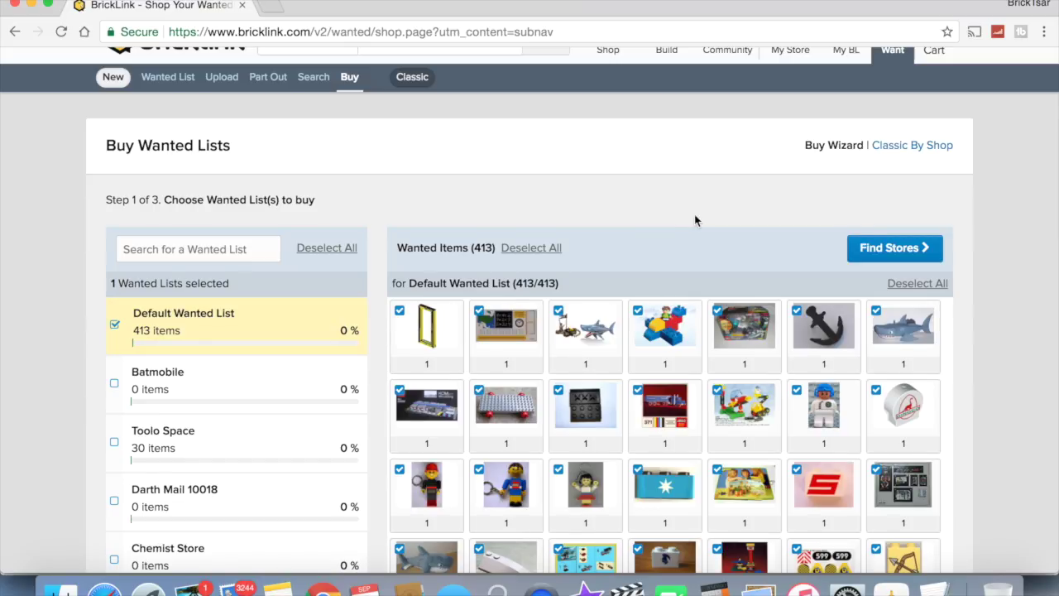
left_click(910, 256)
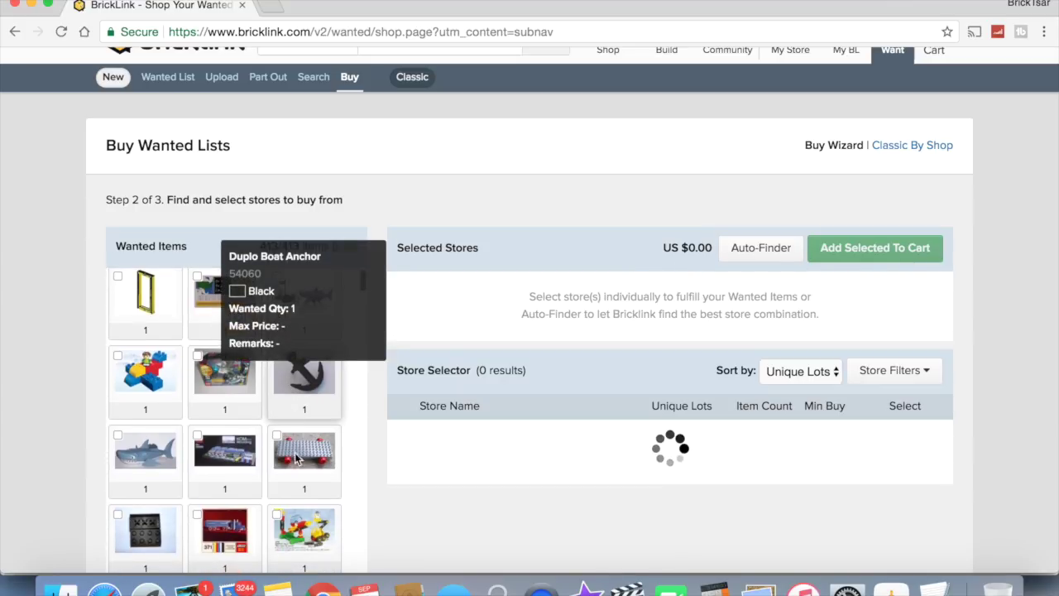
left_click(761, 248)
left_click(756, 416)
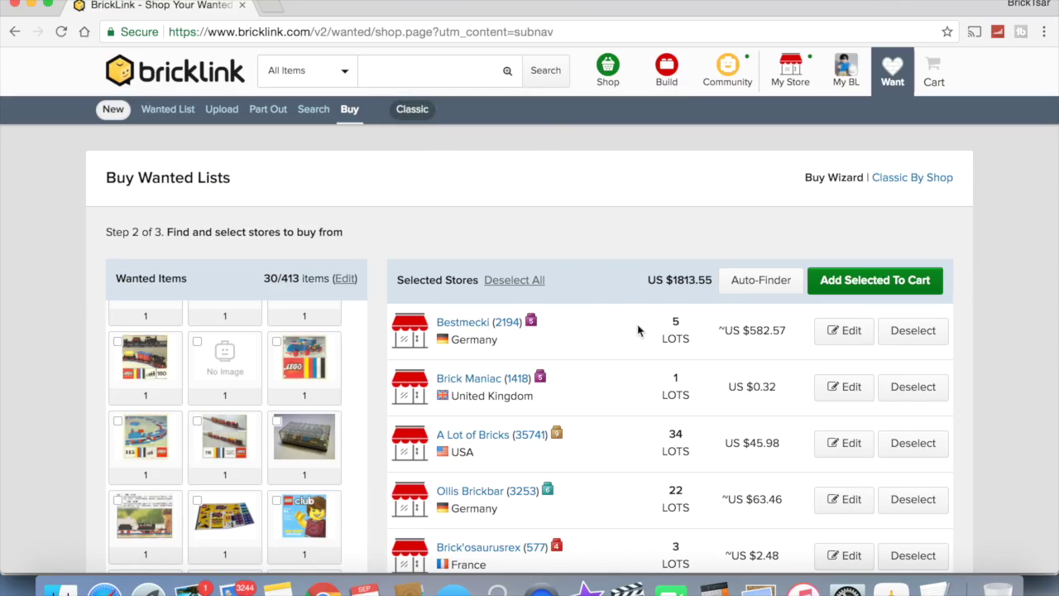
Step: Look through the selected stores, comparing their locations, lot counts and prices
scroll(674, 321, "down", 5)
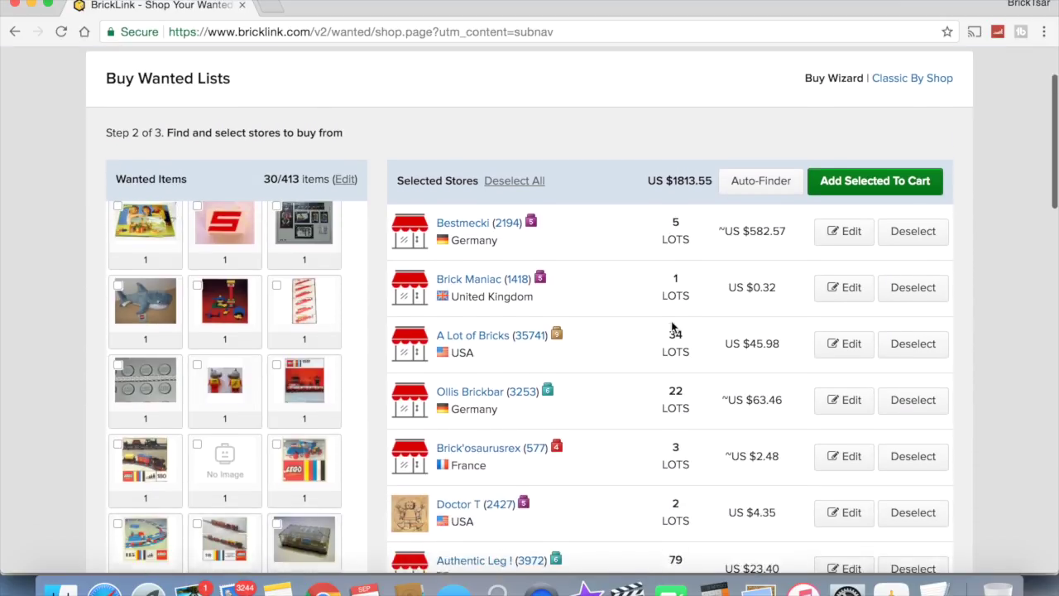
scroll(673, 321, "down", 1)
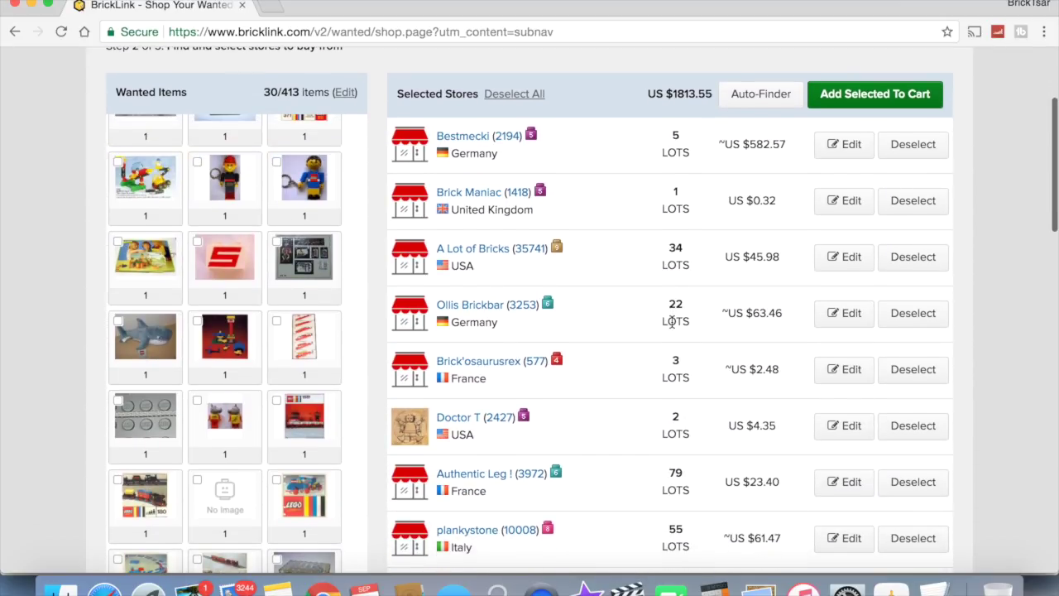
scroll(673, 321, "up", 2)
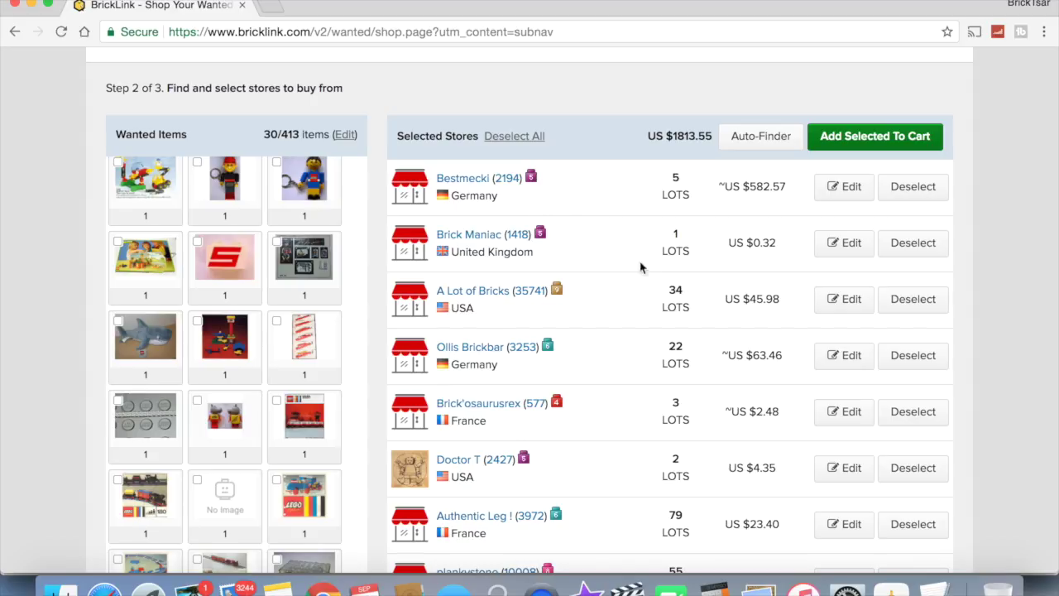
Step: Open the Bestmecki store, browse its items matching the Default Wanted List, and return to the selected stores
left_click(480, 184)
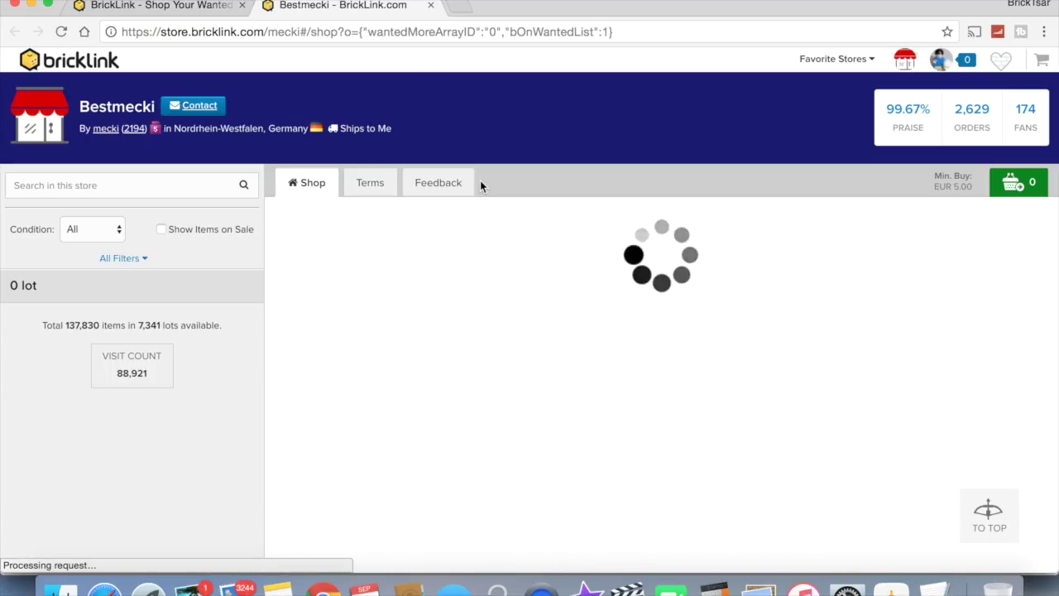
scroll(494, 387, "down", 12)
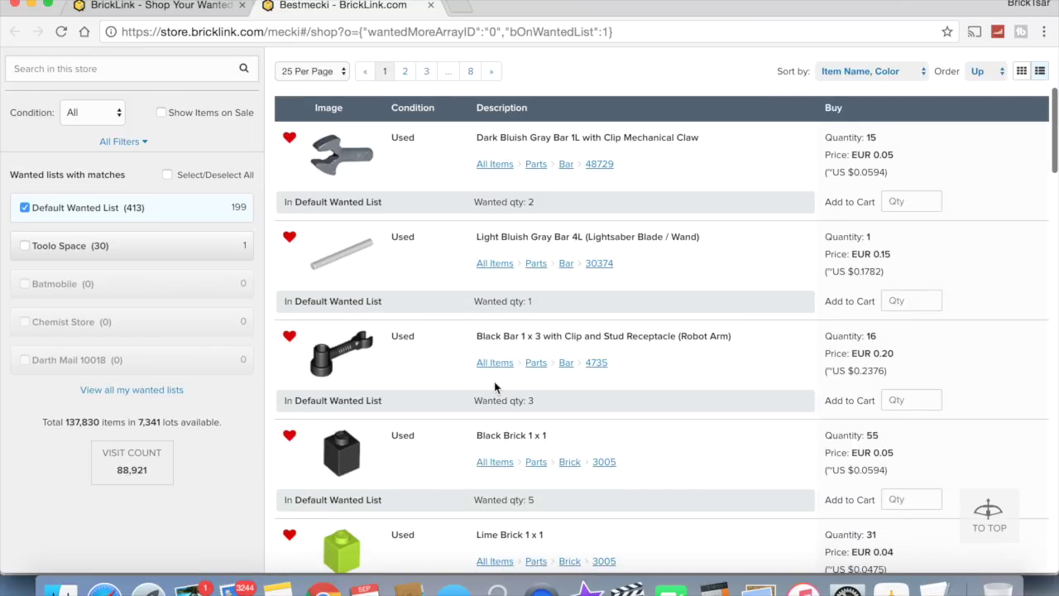
scroll(494, 406, "up", 5)
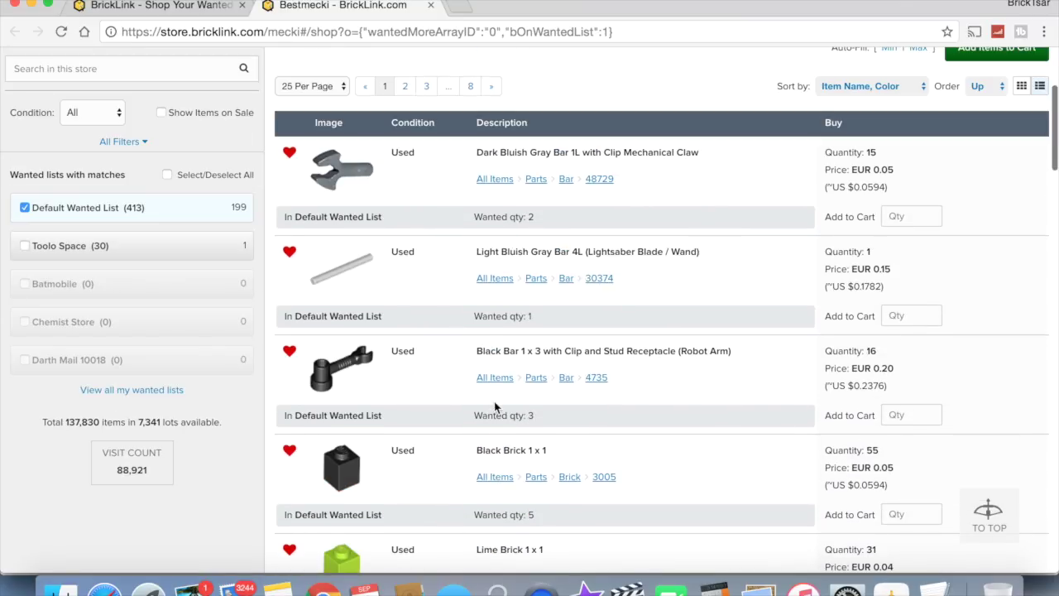
scroll(494, 404, "down", 15)
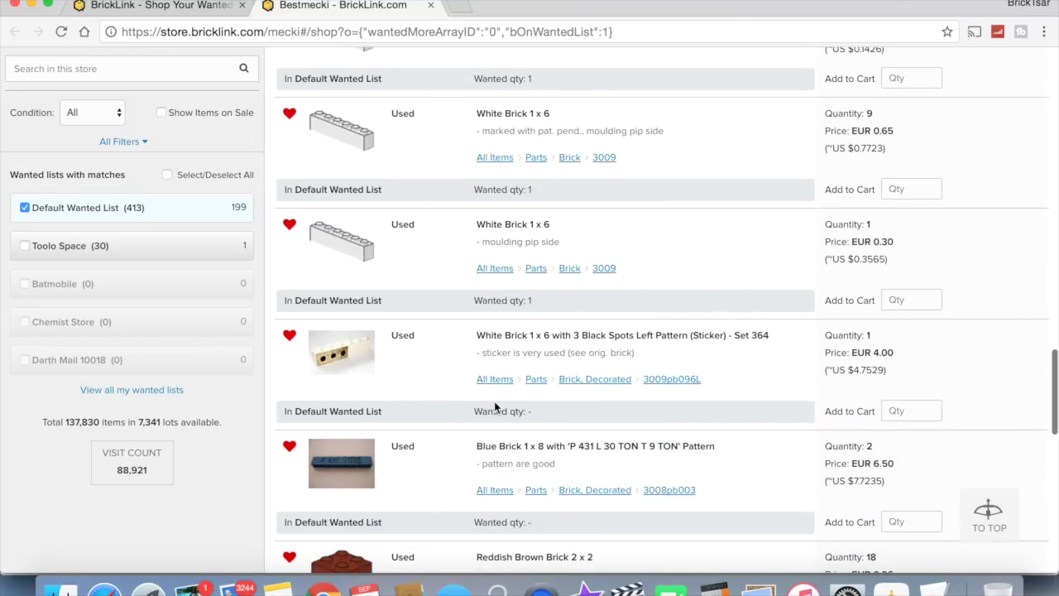
scroll(495, 405, "down", 6)
scroll(497, 406, "up", 20)
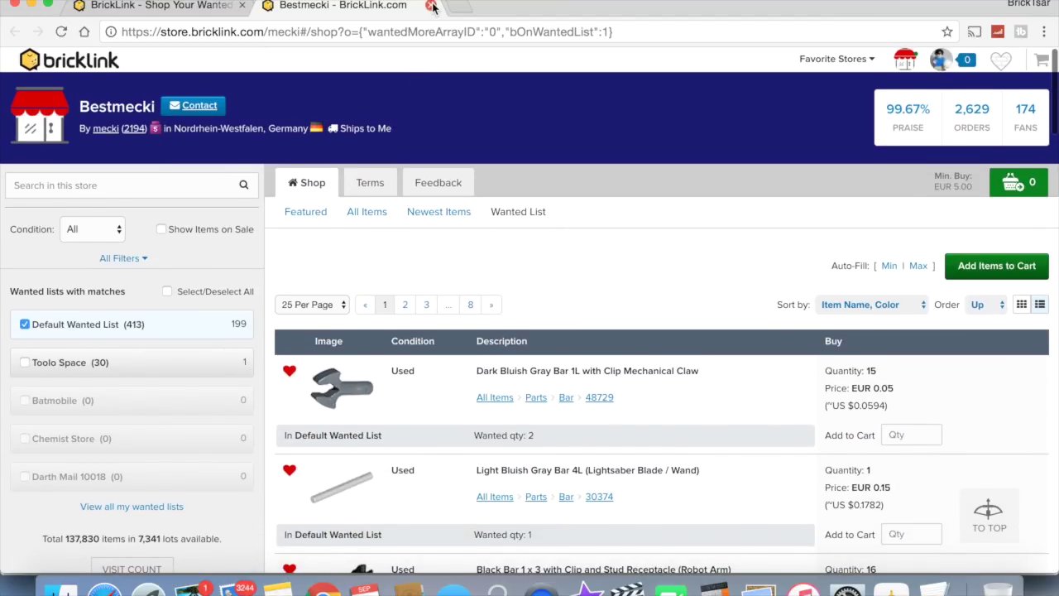
left_click(431, 5)
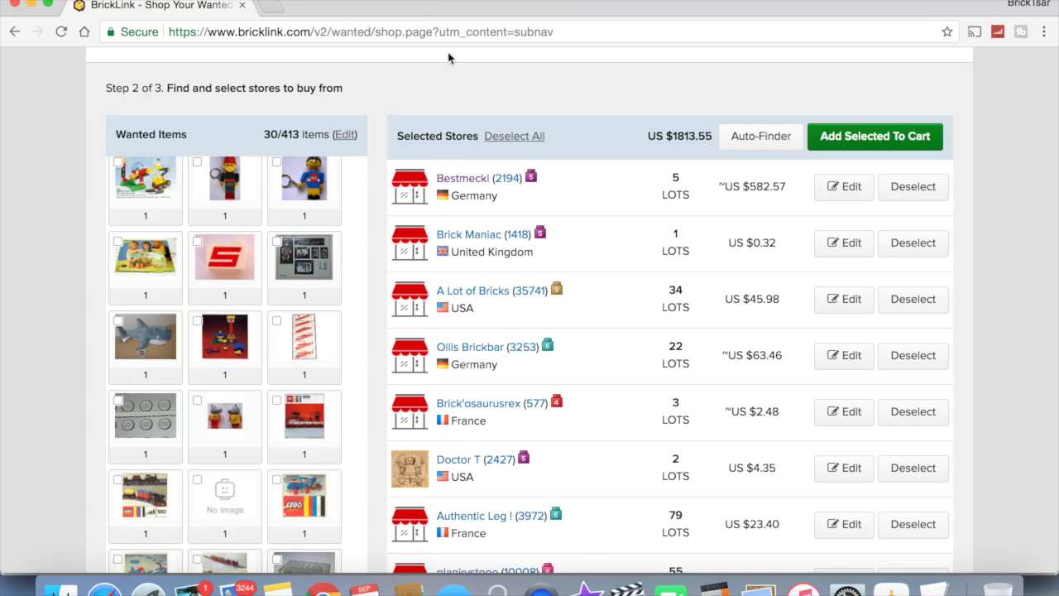
scroll(592, 321, "up", 2)
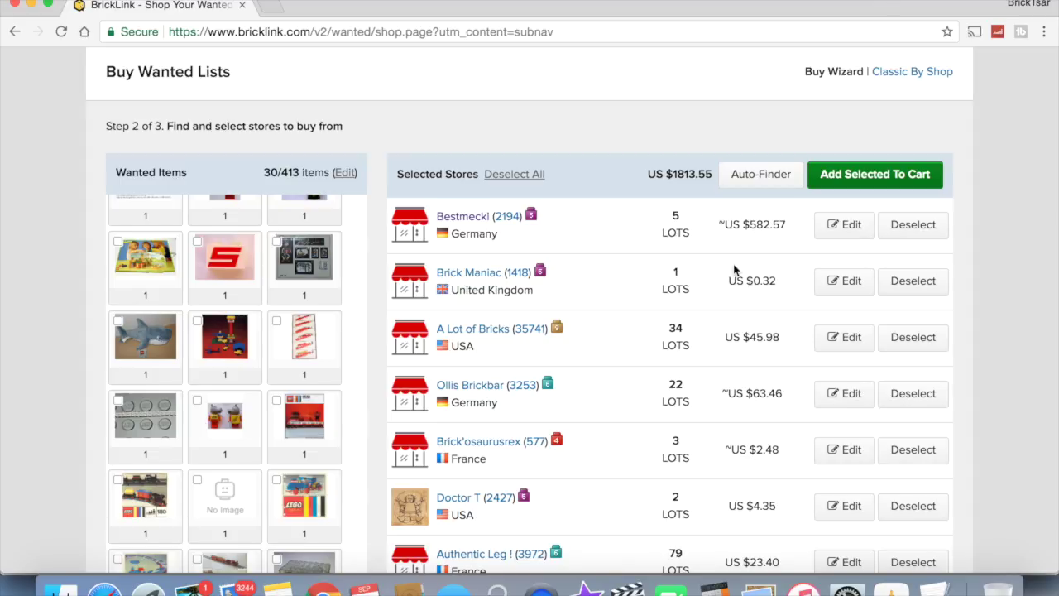
Step: Look through the selected stores and the additional stores in the Store Selector, comparing locations, lots and prices
scroll(615, 292, "down", 3)
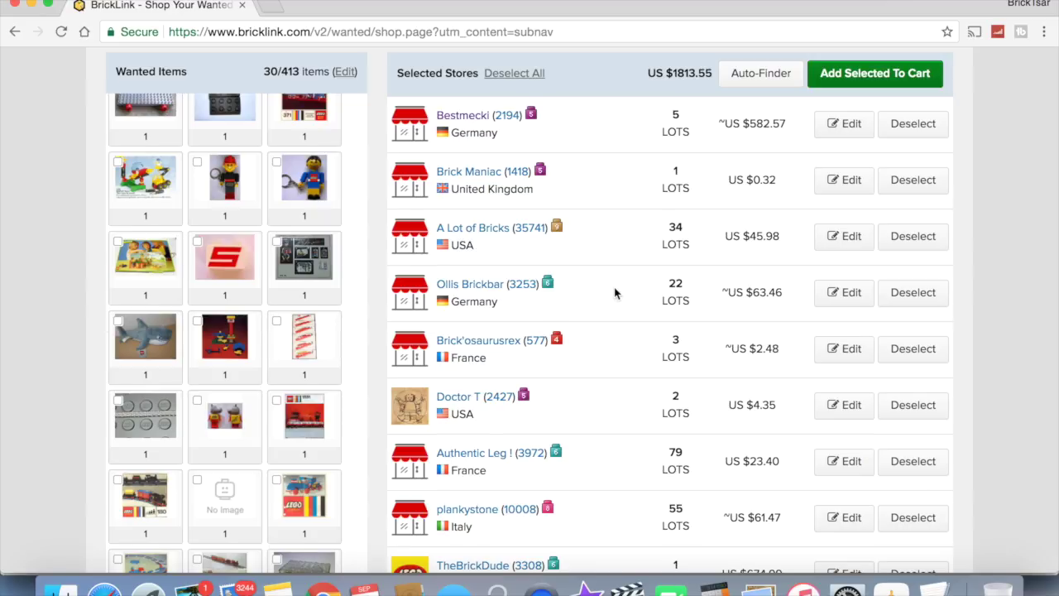
scroll(615, 292, "up", 4)
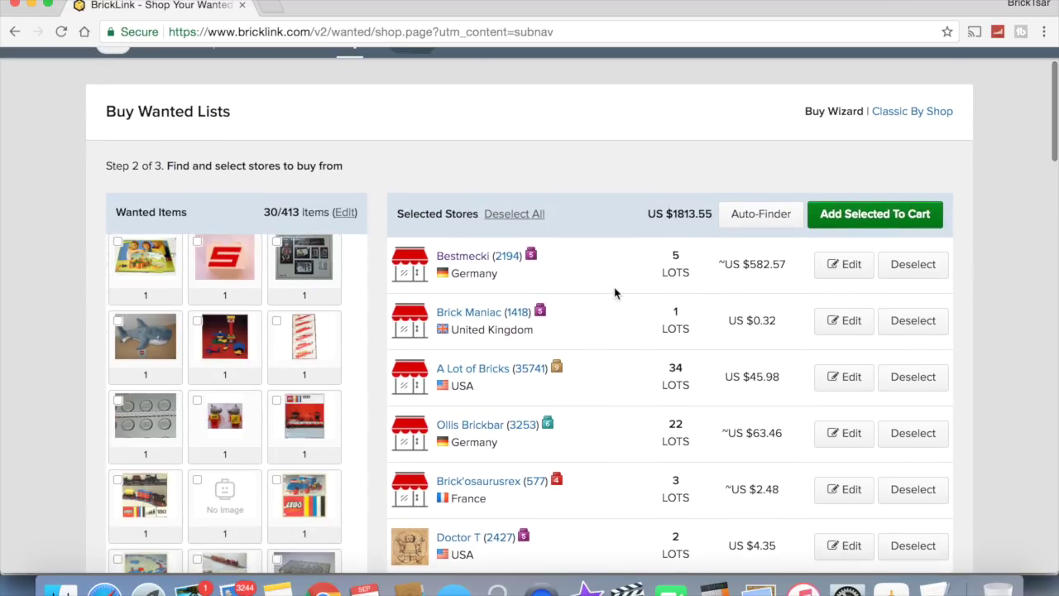
scroll(610, 292, "down", 5)
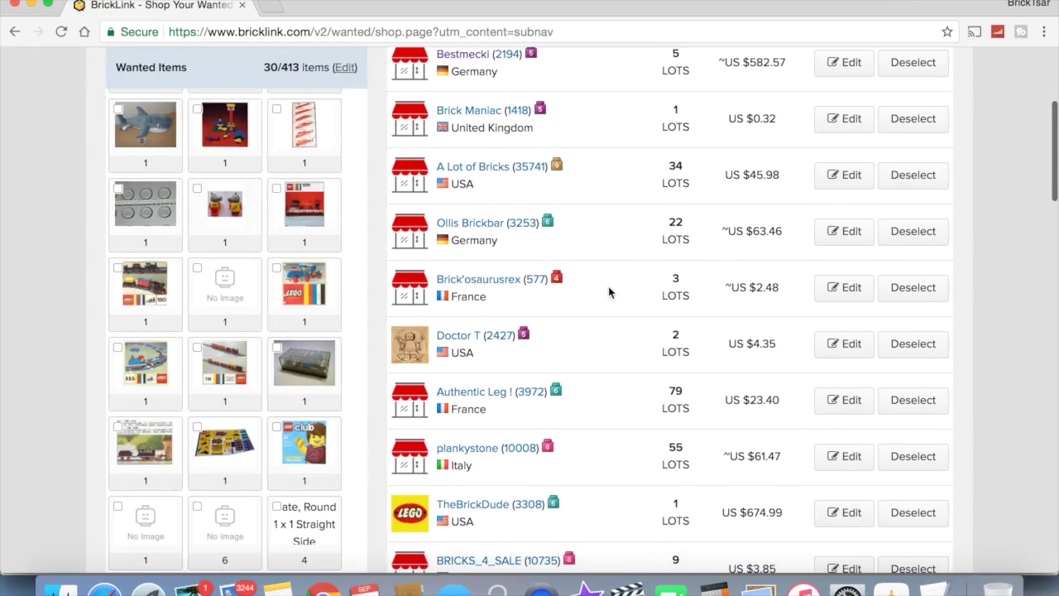
scroll(609, 292, "down", 15)
scroll(519, 413, "up", 10)
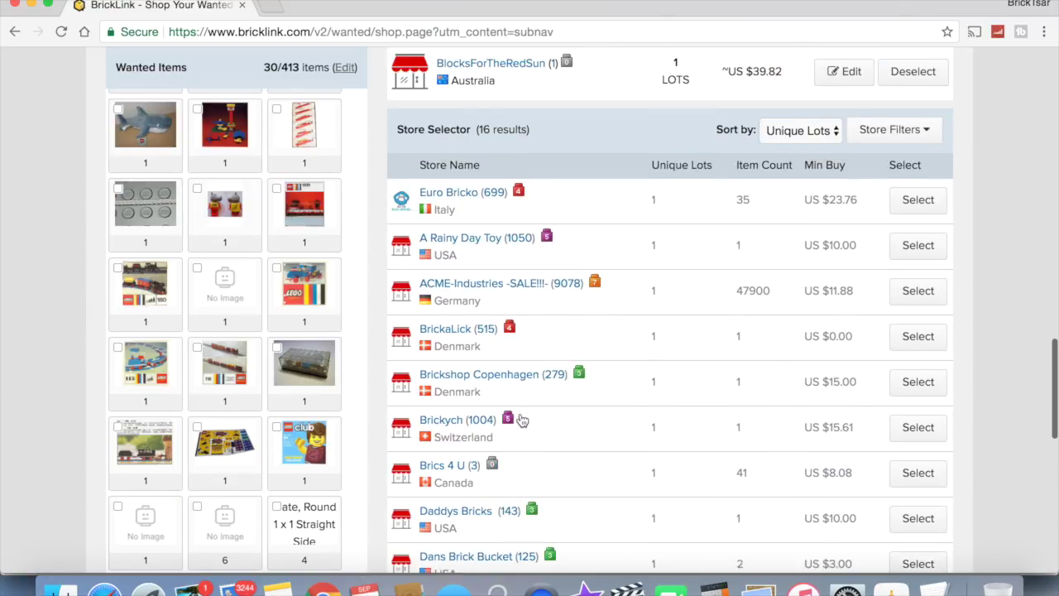
scroll(522, 423, "up", 10)
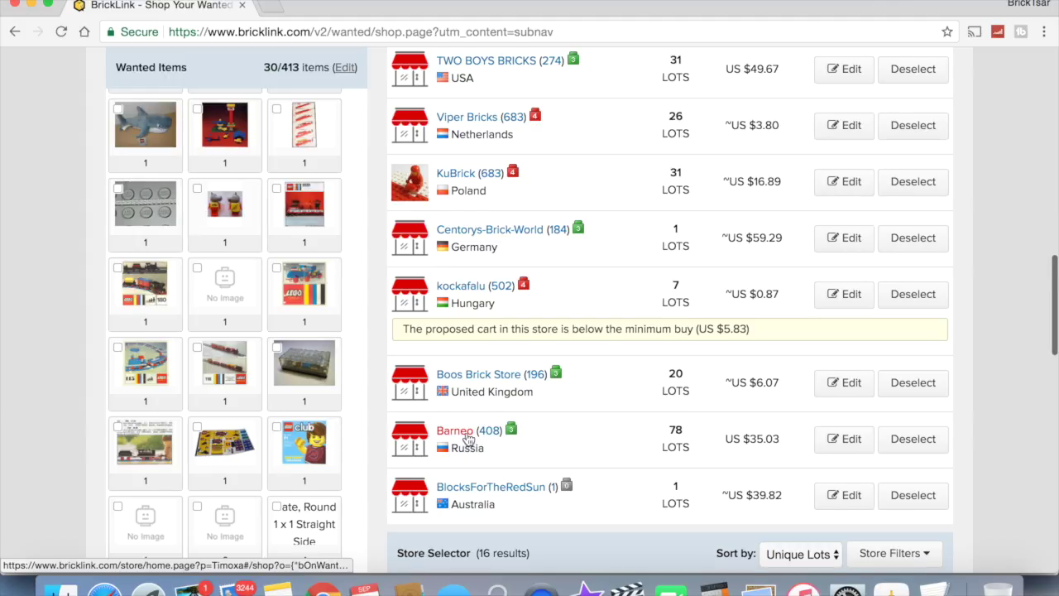
scroll(468, 438, "up", 9)
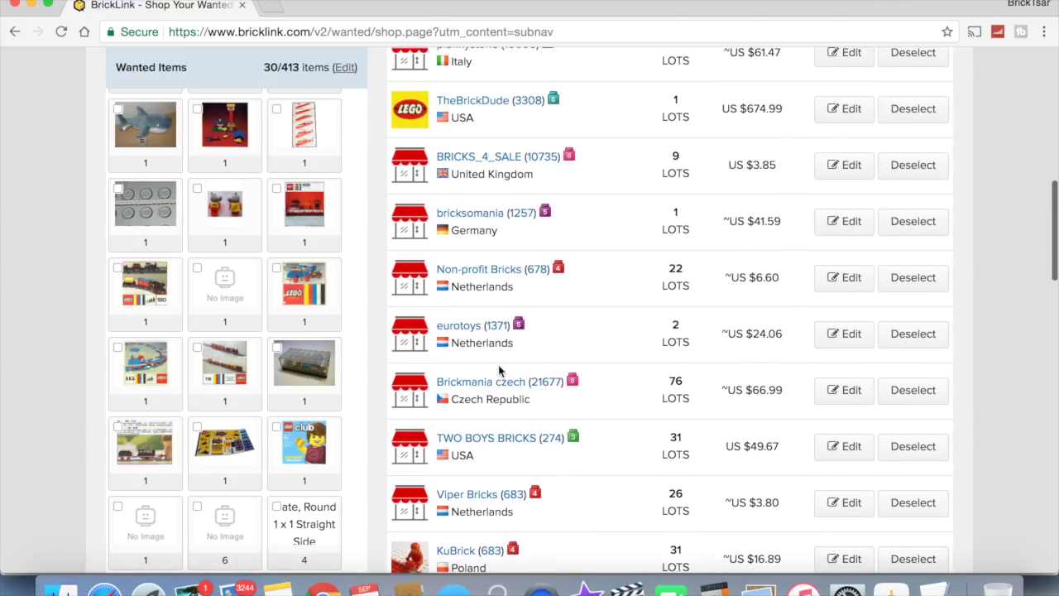
Step: Open TheBrickDude store, view its items matching the Default Wanted List, and return to the selected stores
scroll(499, 370, "up", 5)
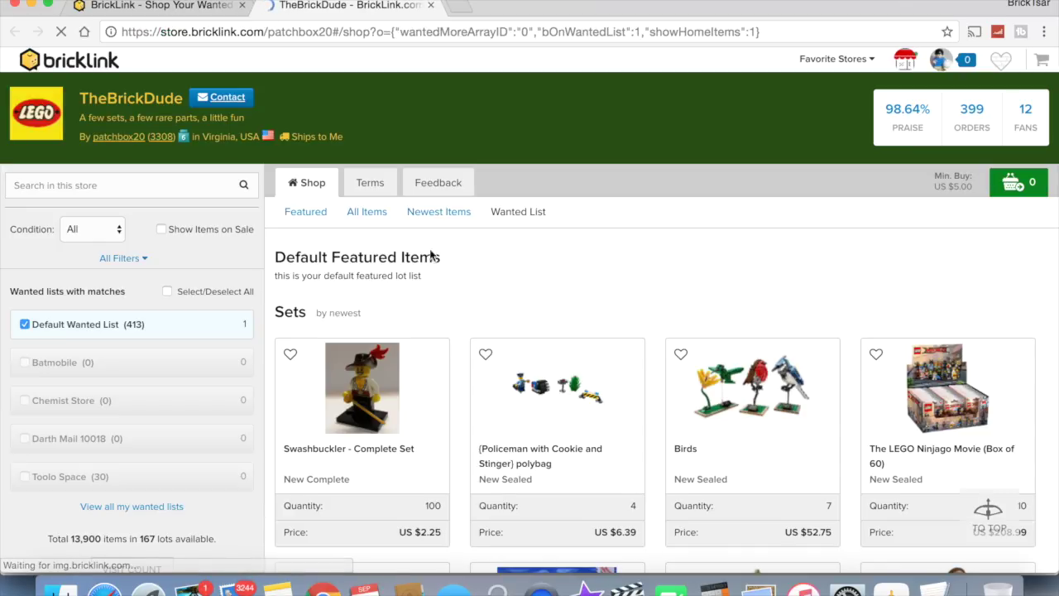
left_click(518, 217)
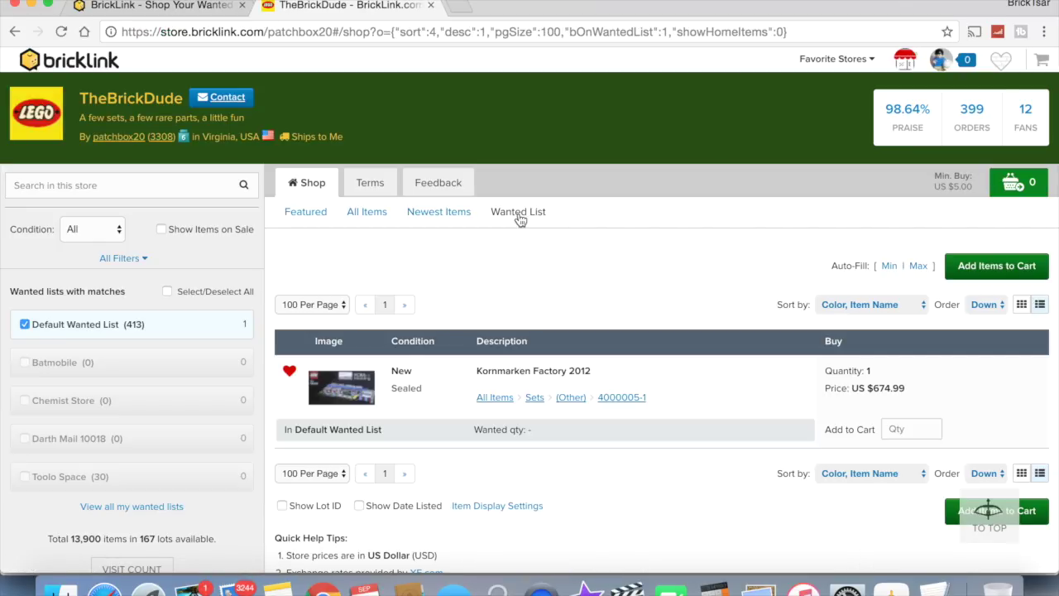
left_click(18, 31)
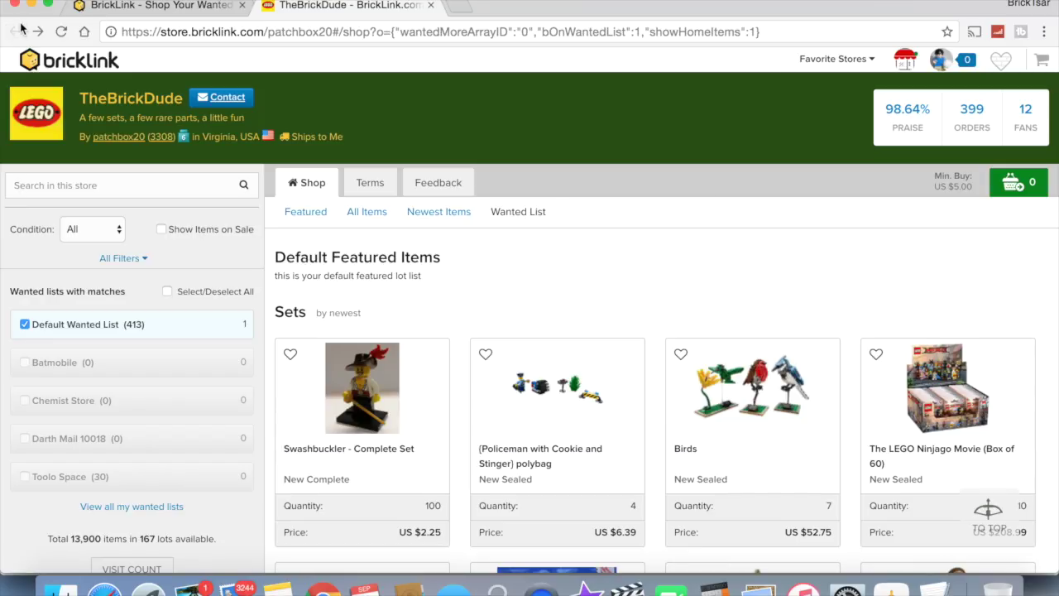
left_click(157, 6)
Step: Examine the remaining selected stores and compare item counts and minimum buys in the Store Selector
scroll(534, 240, "down", 5)
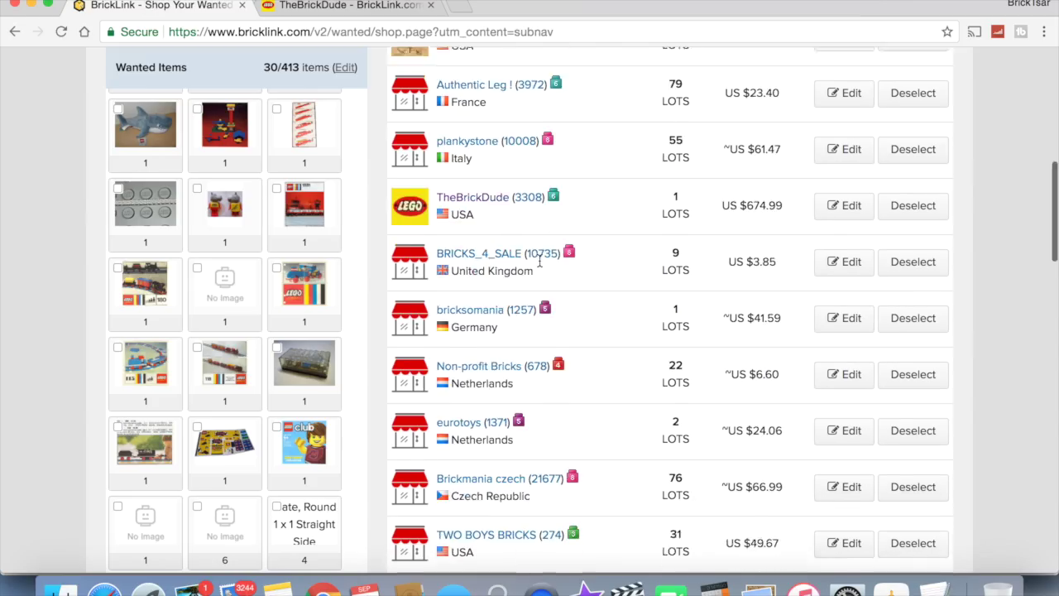
scroll(540, 265, "down", 10)
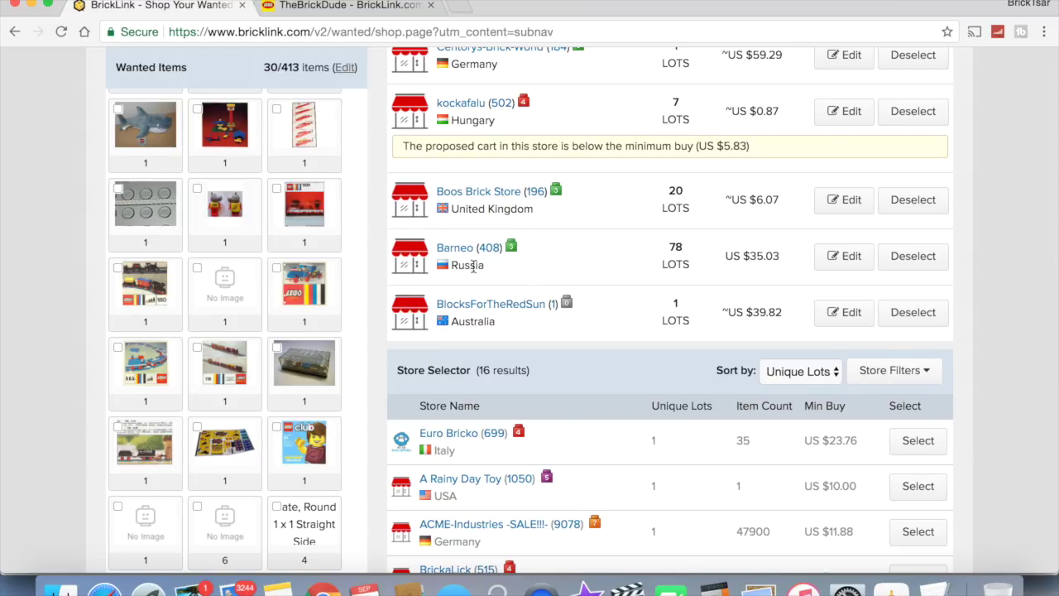
scroll(469, 256, "down", 3)
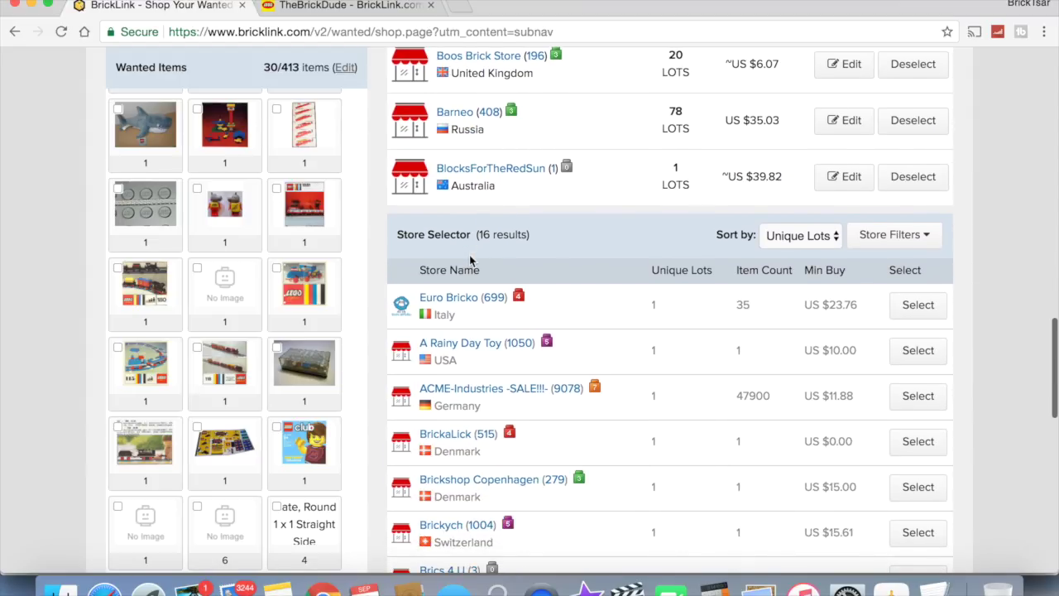
scroll(769, 299, "down", 15)
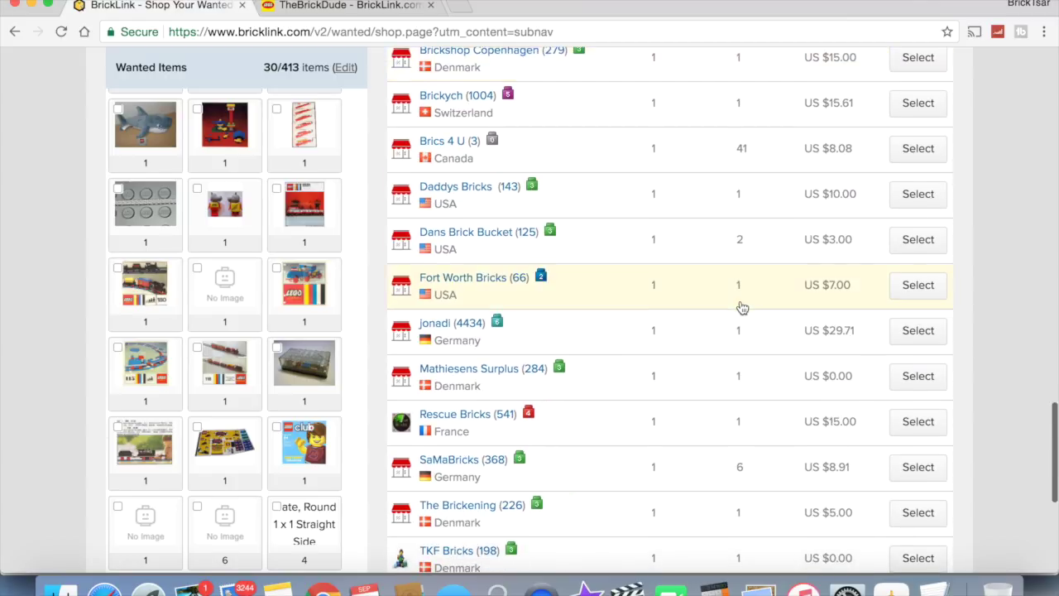
scroll(742, 308, "up", 20)
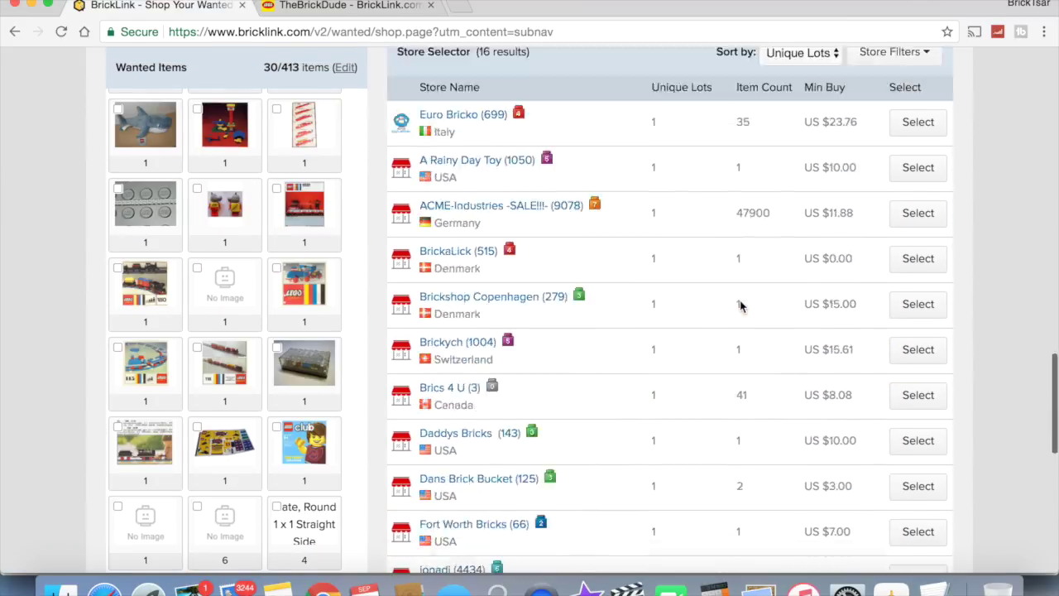
Step: Open the Brickmania czech store, browse its items matching the Default Wanted List, and leave that listing
scroll(741, 307, "up", 5)
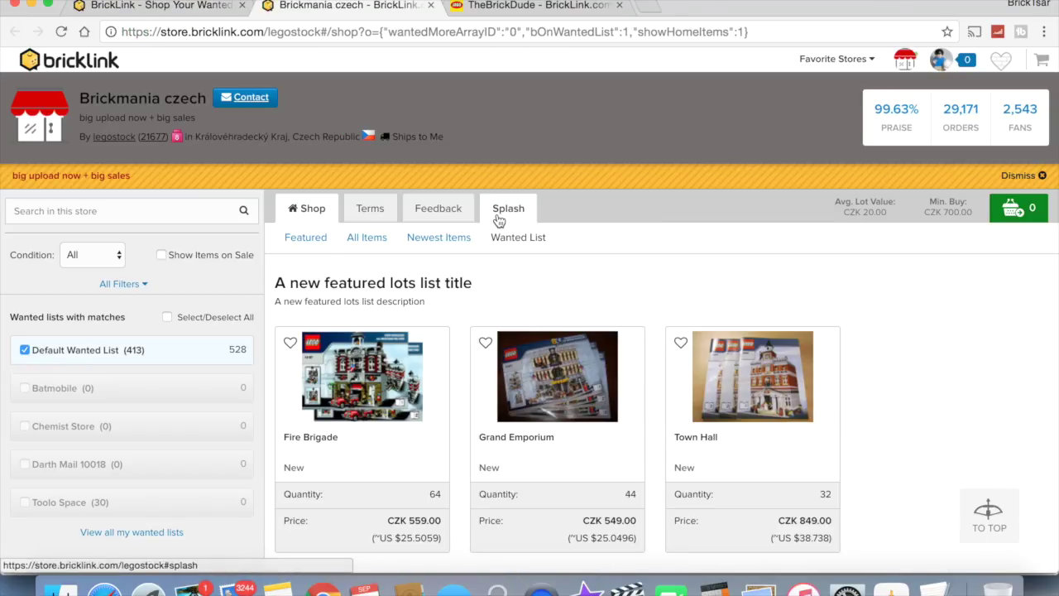
left_click(502, 238)
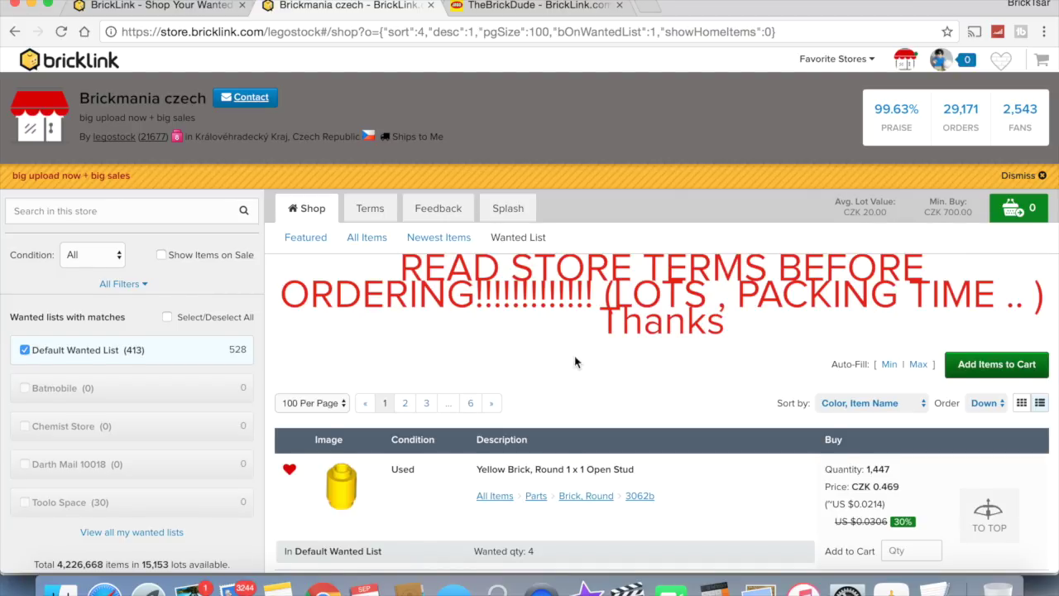
scroll(577, 359, "down", 10)
scroll(577, 361, "down", 15)
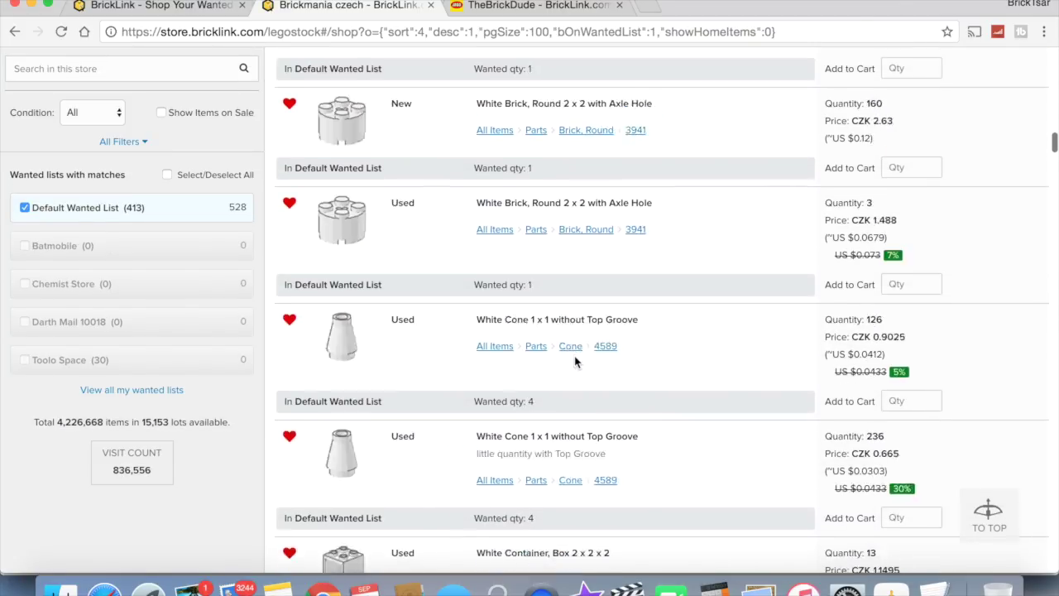
scroll(574, 356, "down", 15)
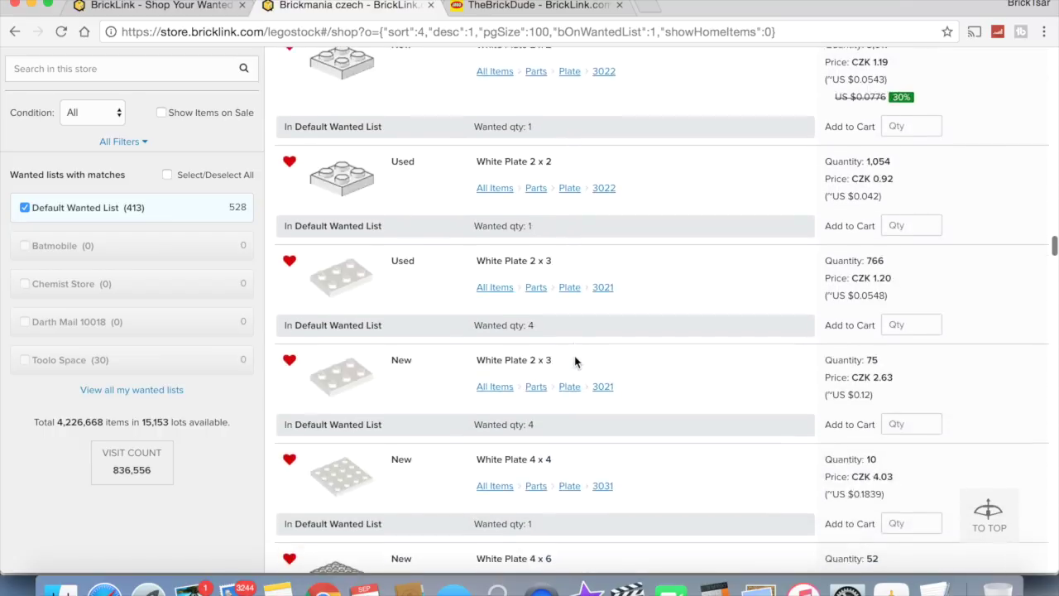
left_click(15, 31)
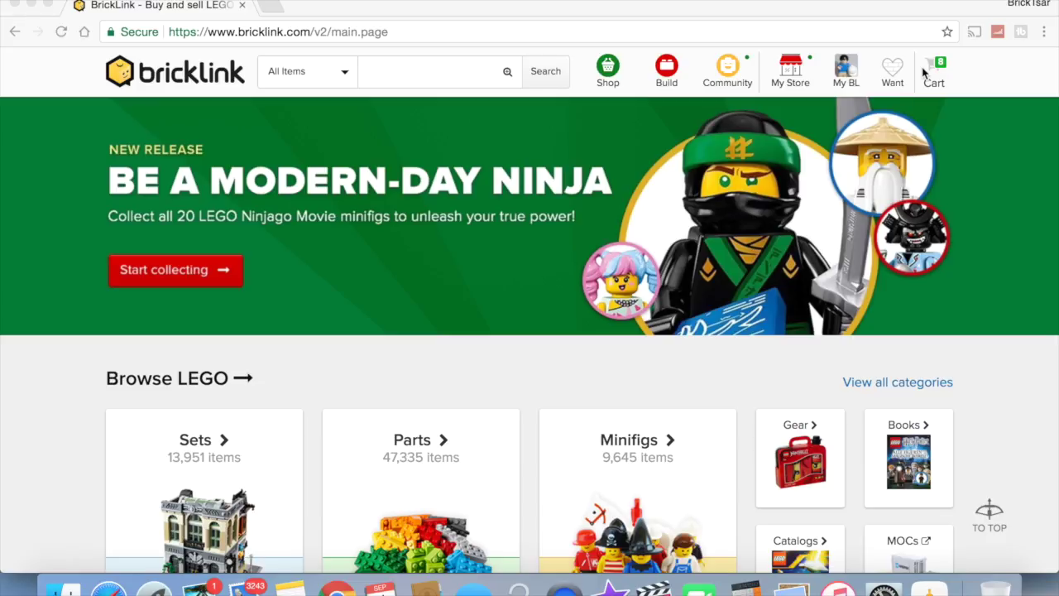
Step: Open the Starbeanie's Bricks cart from the list of stores with cart items and empty it completely
left_click(936, 75)
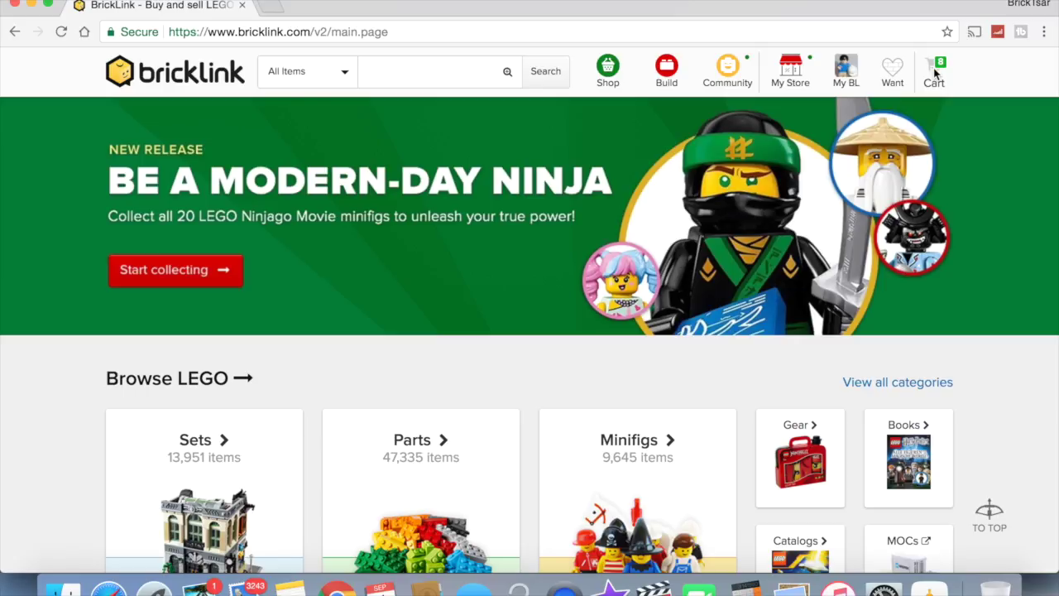
left_click(936, 74)
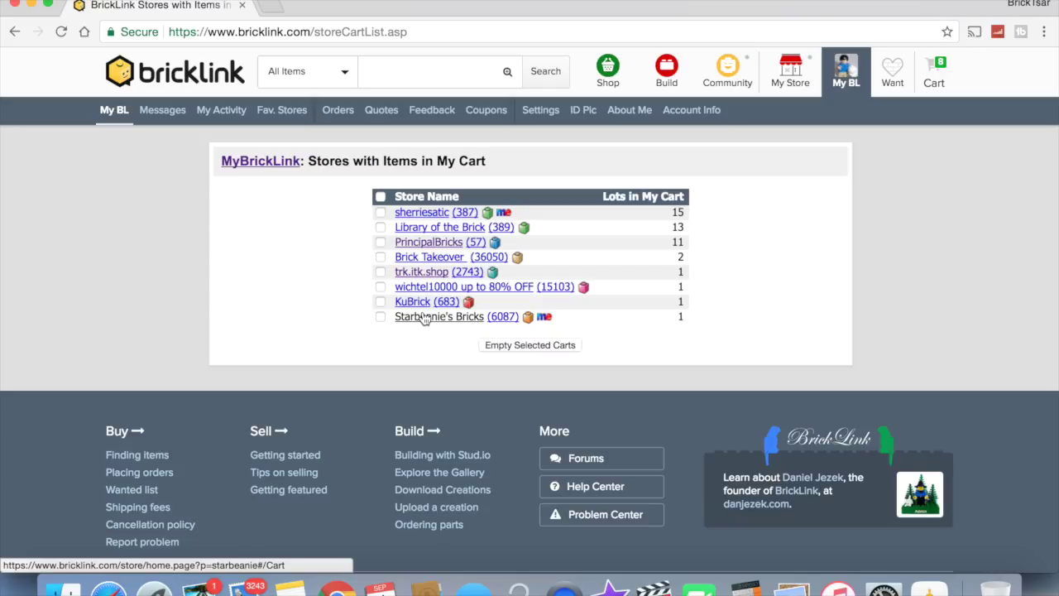
left_click(422, 319)
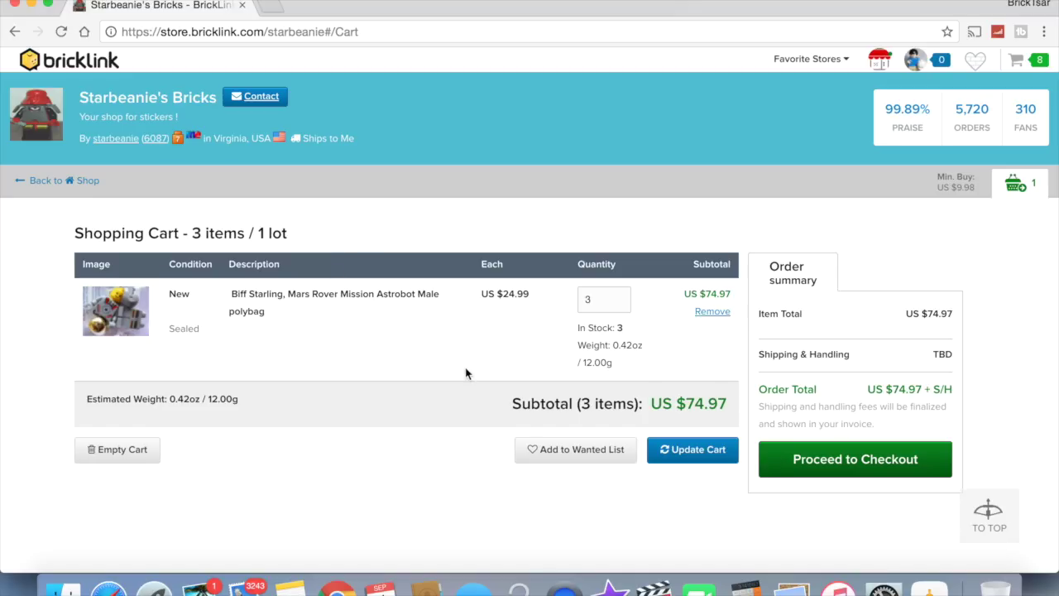
left_click(100, 455)
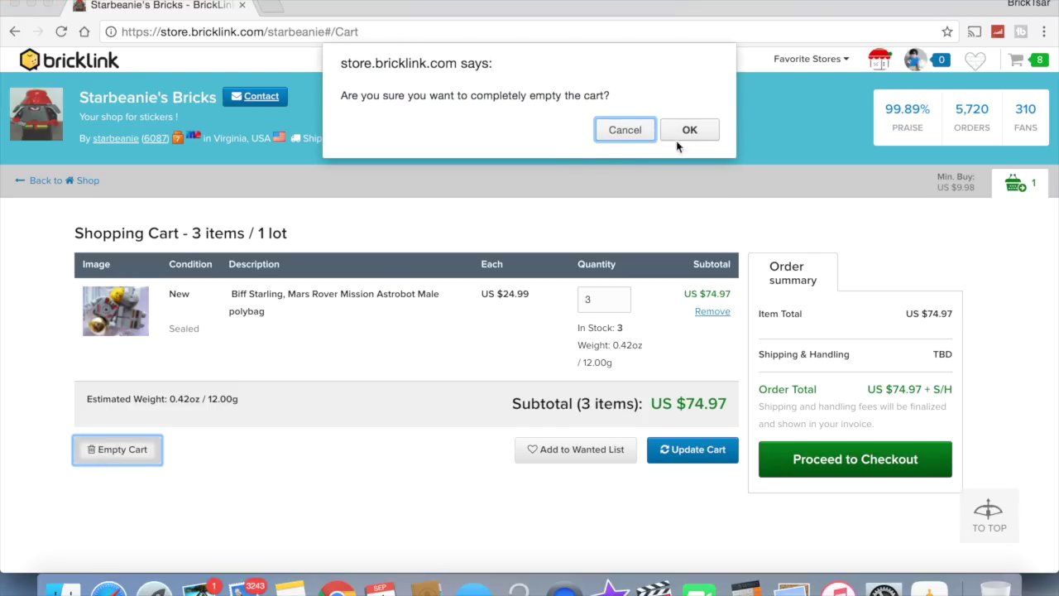
left_click(700, 130)
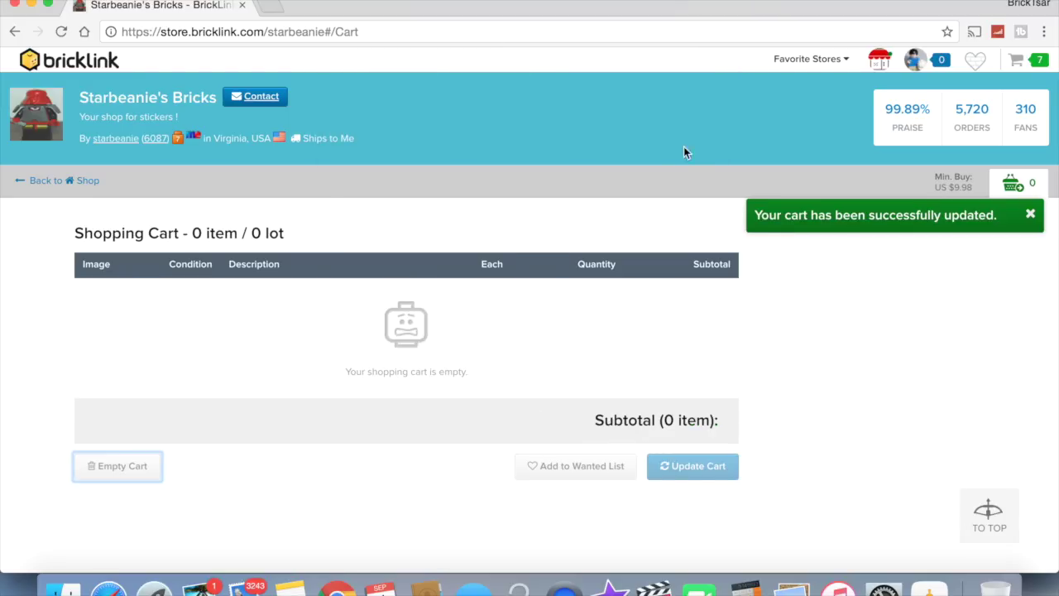
Step: Return to the list of store carts, open the KuBrick cart and empty it completely
left_click(1021, 63)
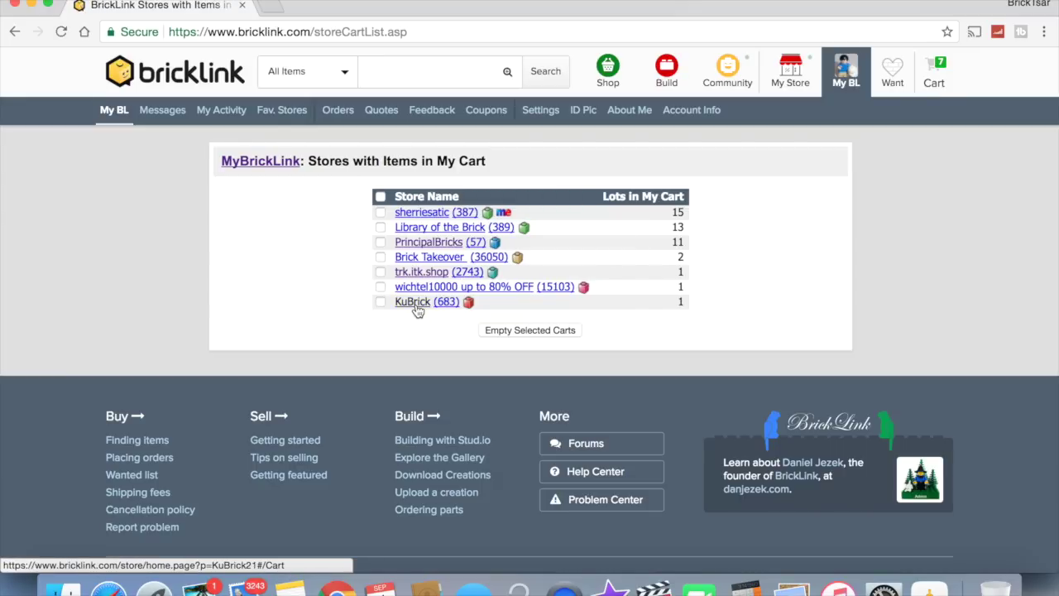
left_click(418, 308)
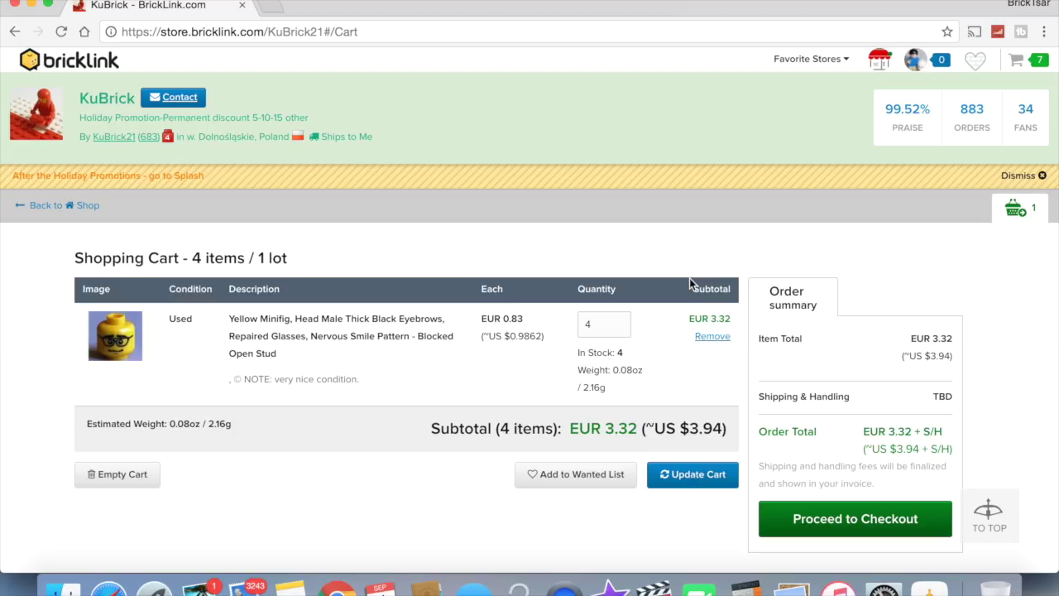
left_click(126, 475)
left_click(690, 132)
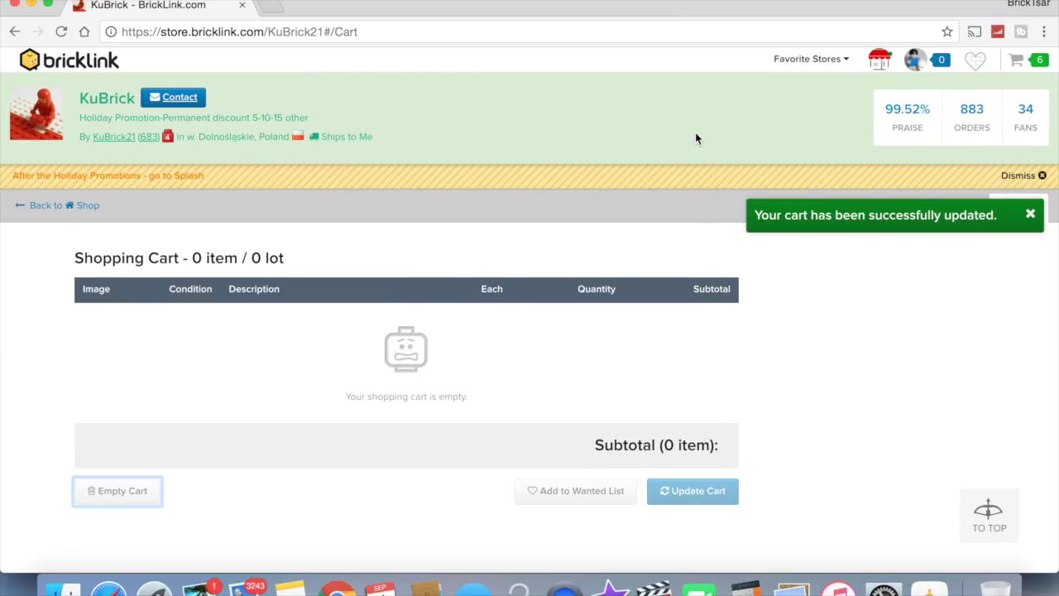
Step: Open the wichtel10000 store from the list of store carts and empty its shopping cart completely
left_click(1024, 65)
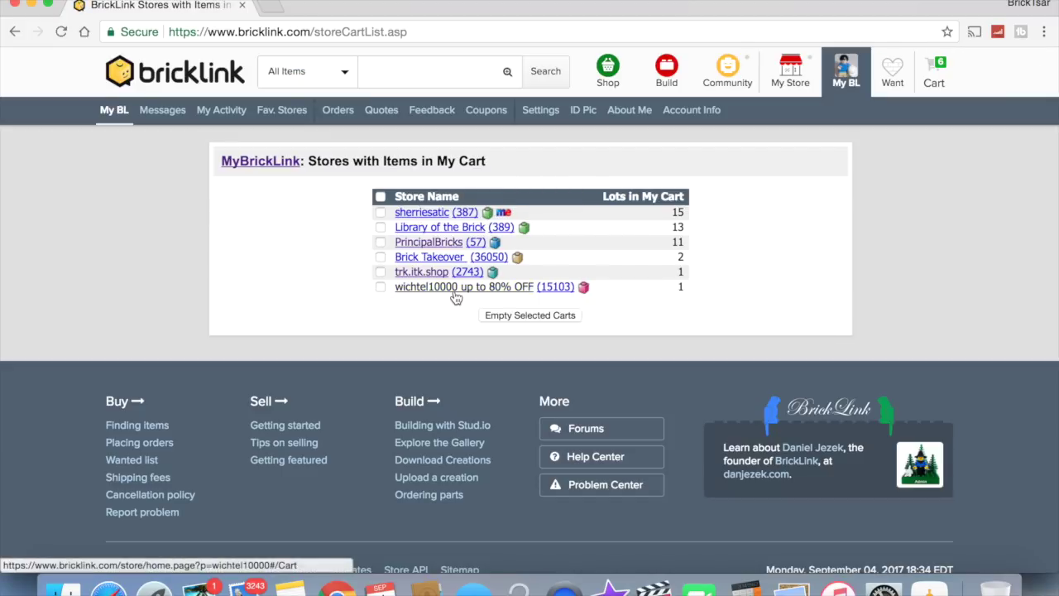
left_click(455, 291)
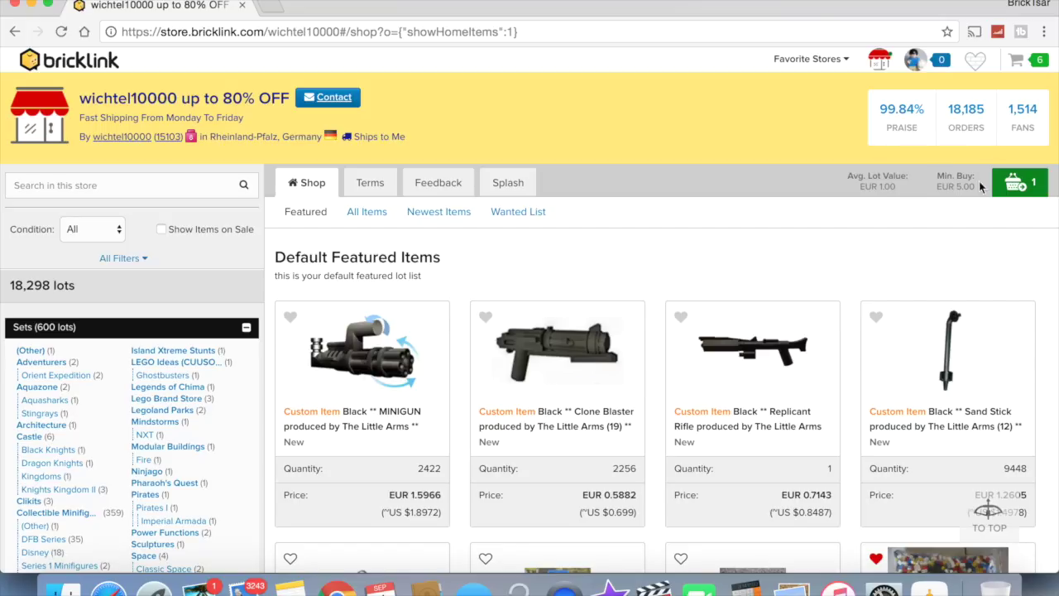
left_click(1012, 188)
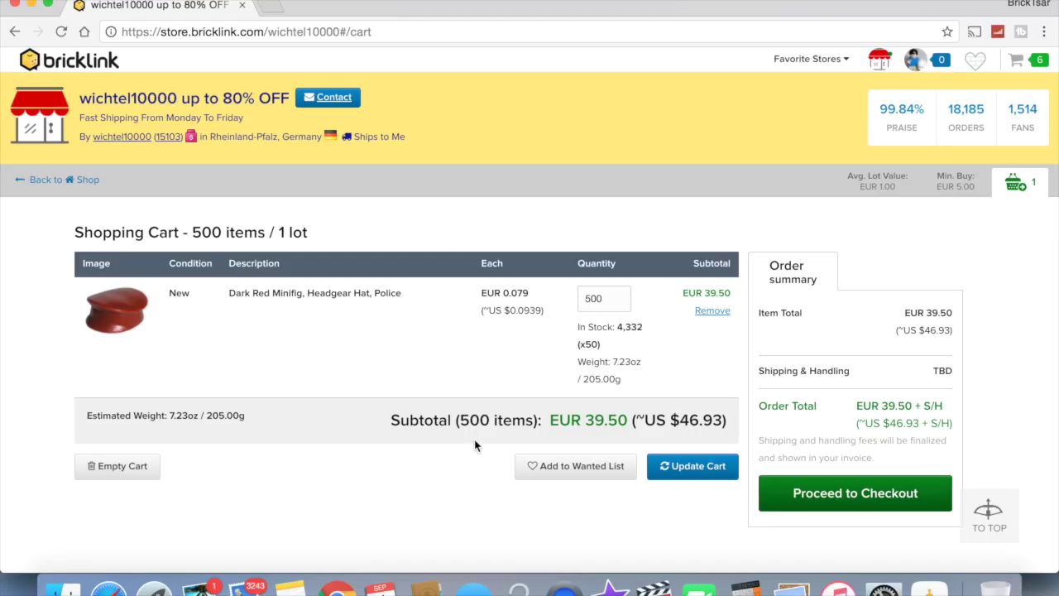
left_click(103, 467)
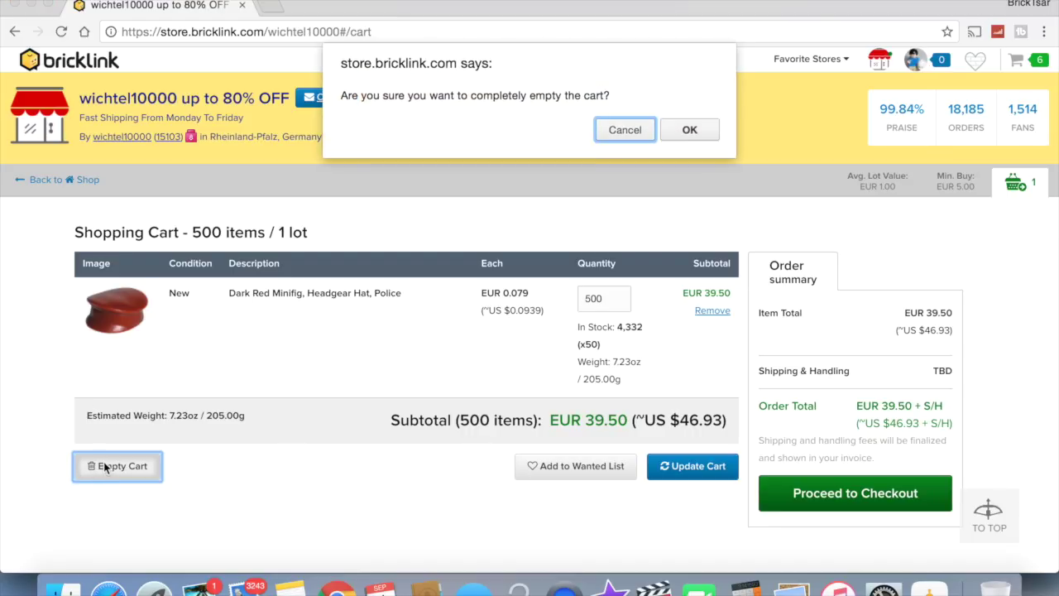
left_click(688, 131)
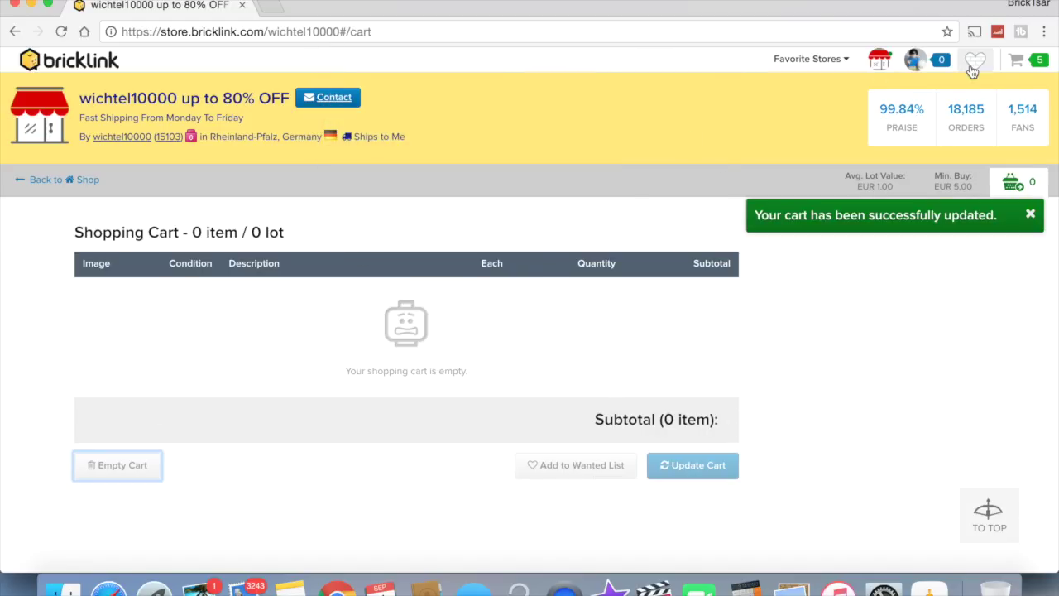
Step: Open the PrincipalBricks store from the cart overview and display its shopping cart
mouse_move(1017, 59)
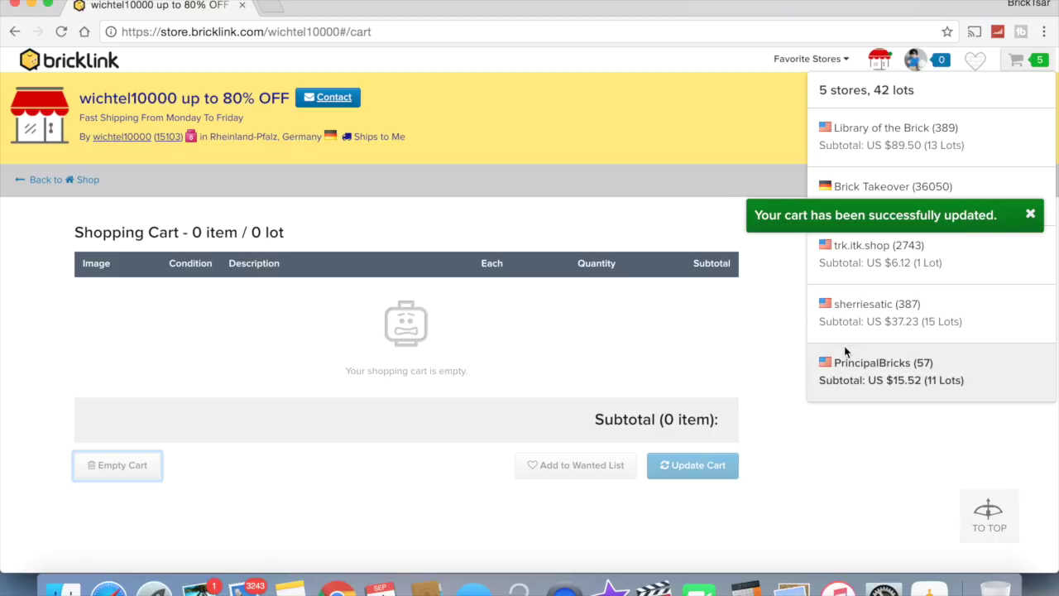
left_click(838, 365)
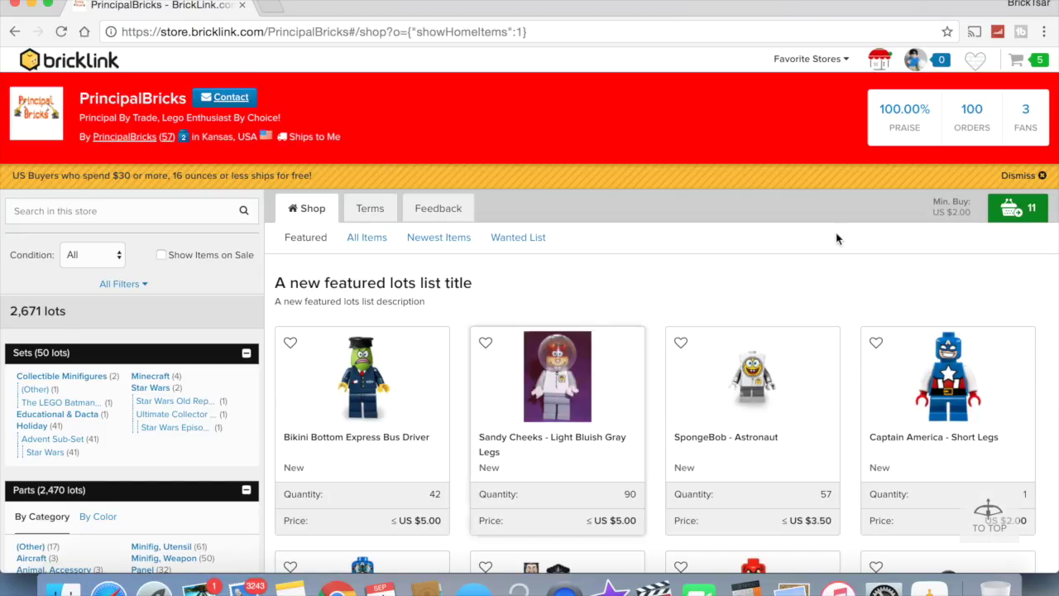
left_click(1018, 209)
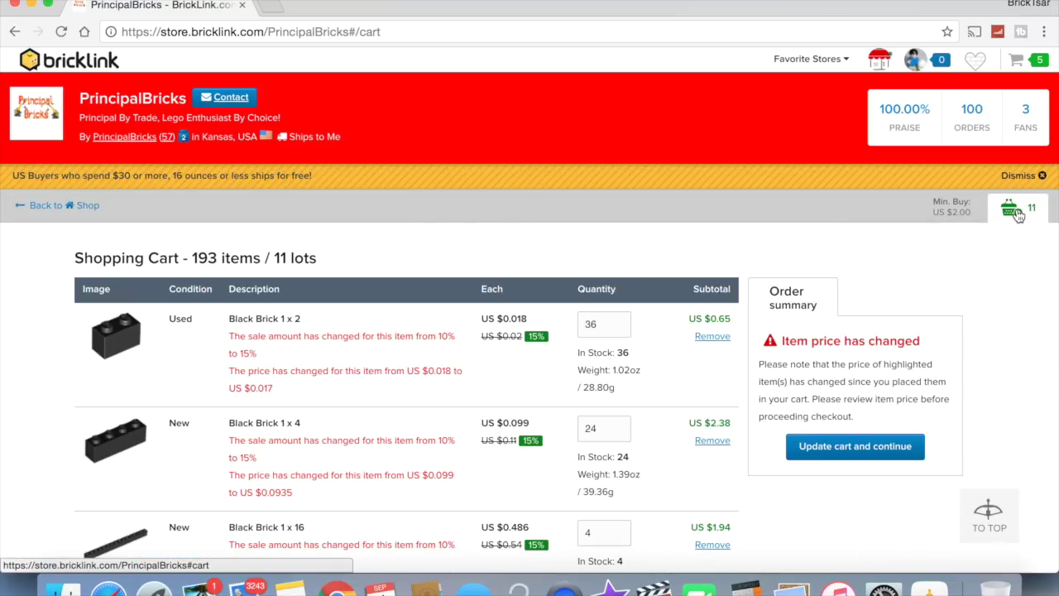
Step: Check the items in the PrincipalBricks shopping cart and empty the cart completely
scroll(684, 354, "down", 10)
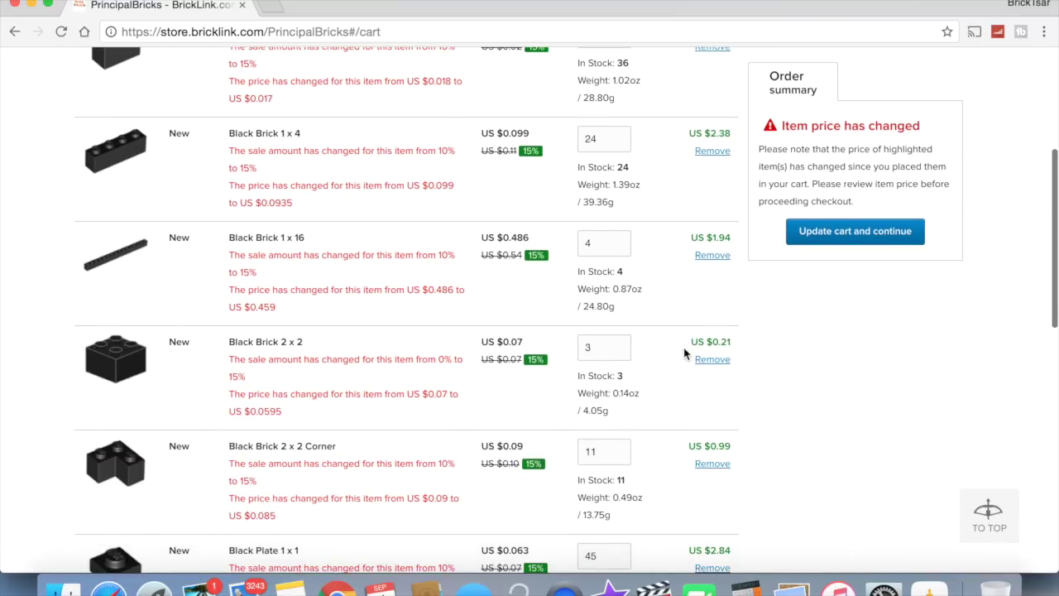
scroll(685, 354, "down", 10)
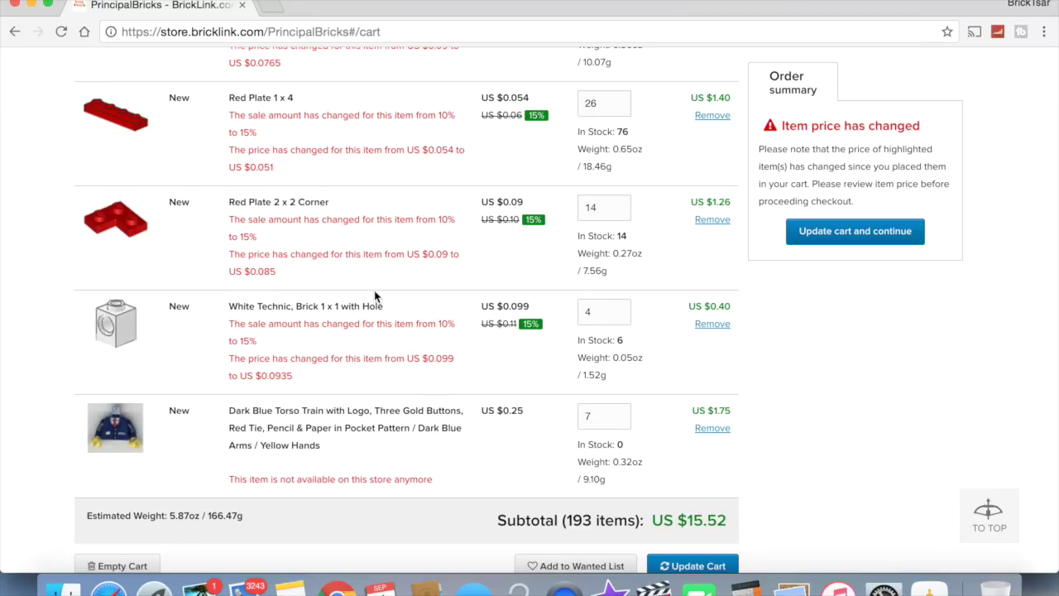
scroll(374, 296, "up", 10)
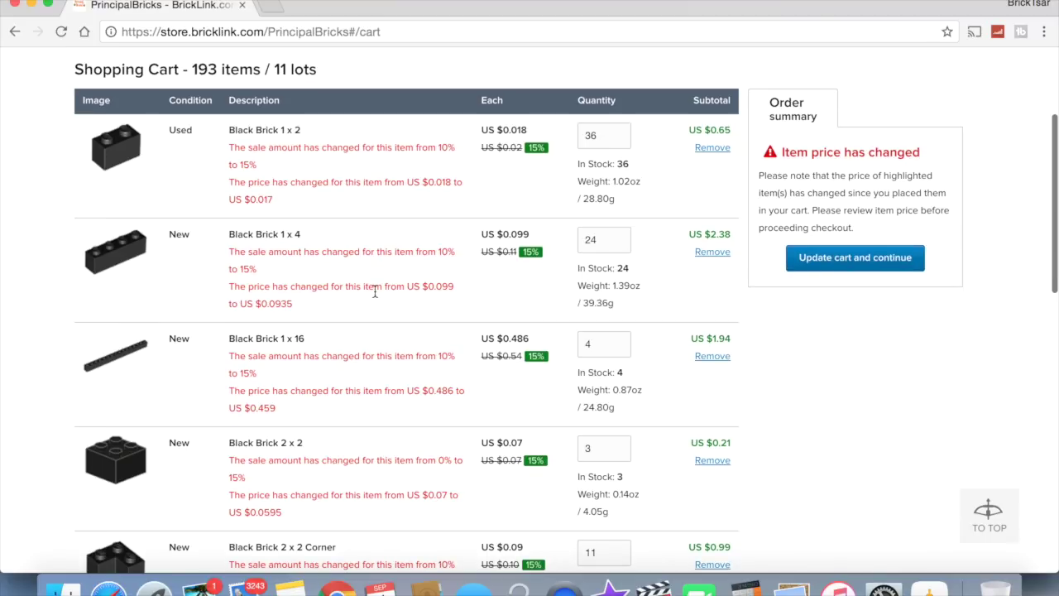
scroll(390, 303, "down", 10)
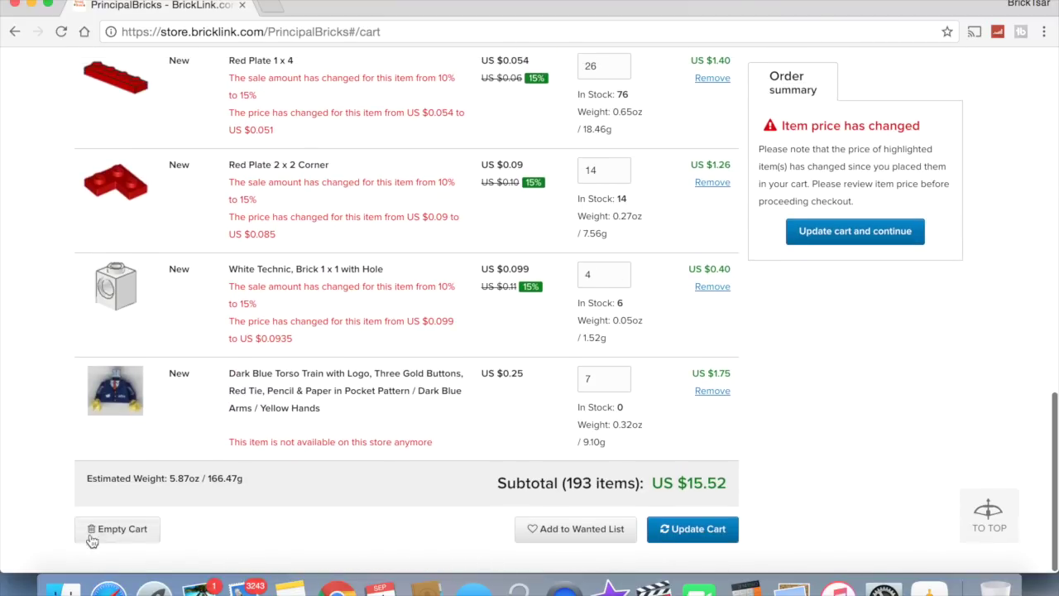
left_click(92, 534)
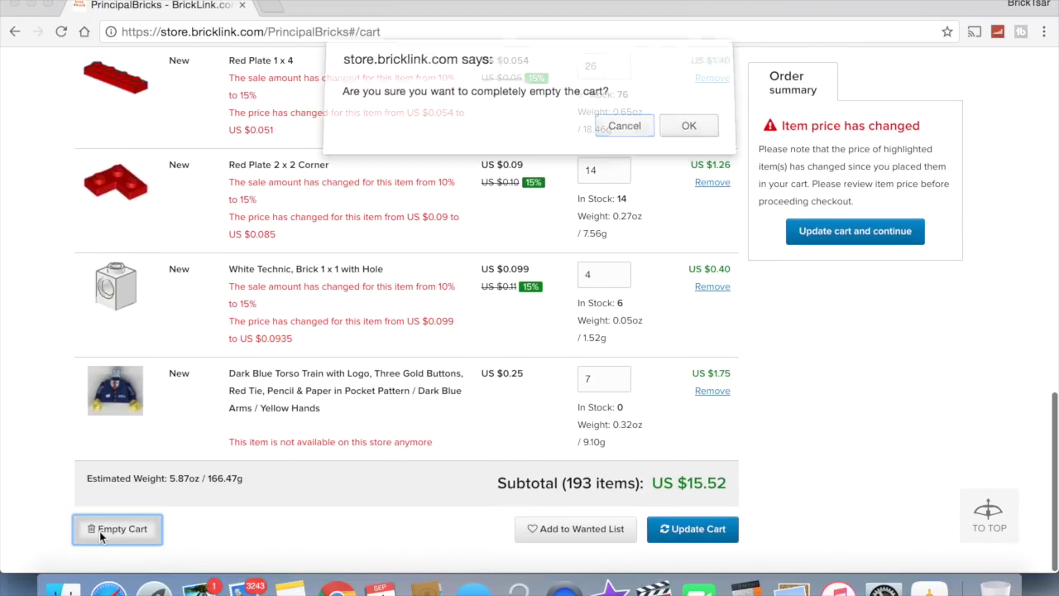
left_click(690, 131)
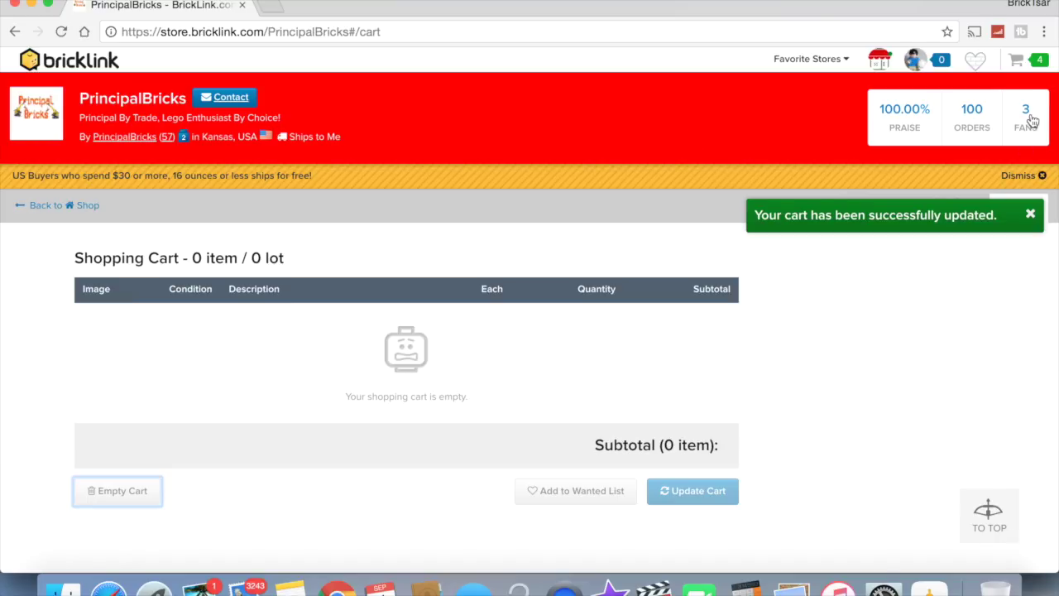
Step: Return to the list of stores with cart items, open the trk.itk.shop cart and empty it completely
left_click(1018, 59)
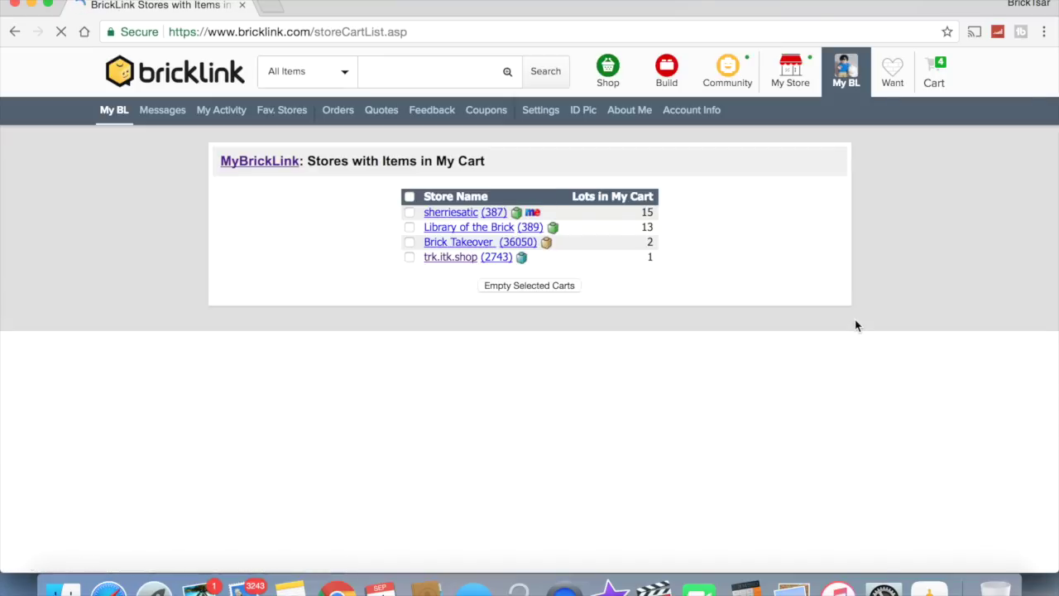
triple_click(855, 320)
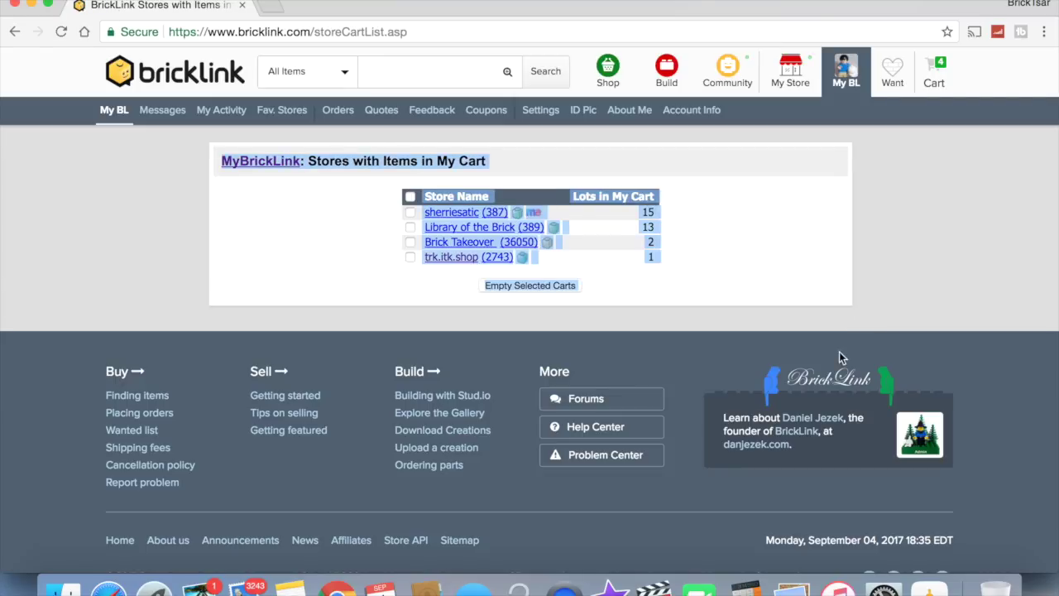
left_click(448, 259)
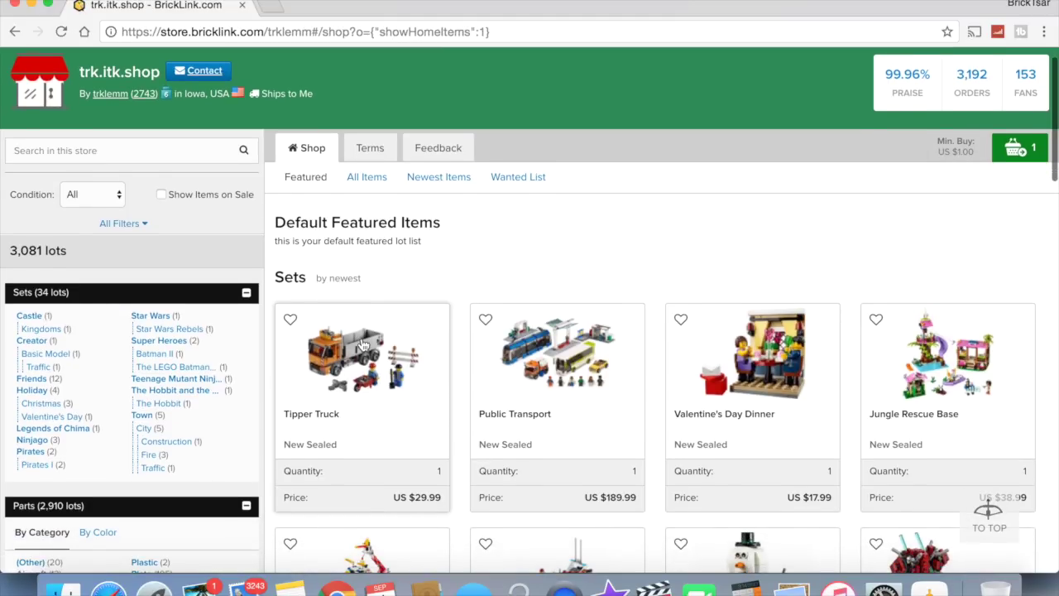
left_click(1018, 181)
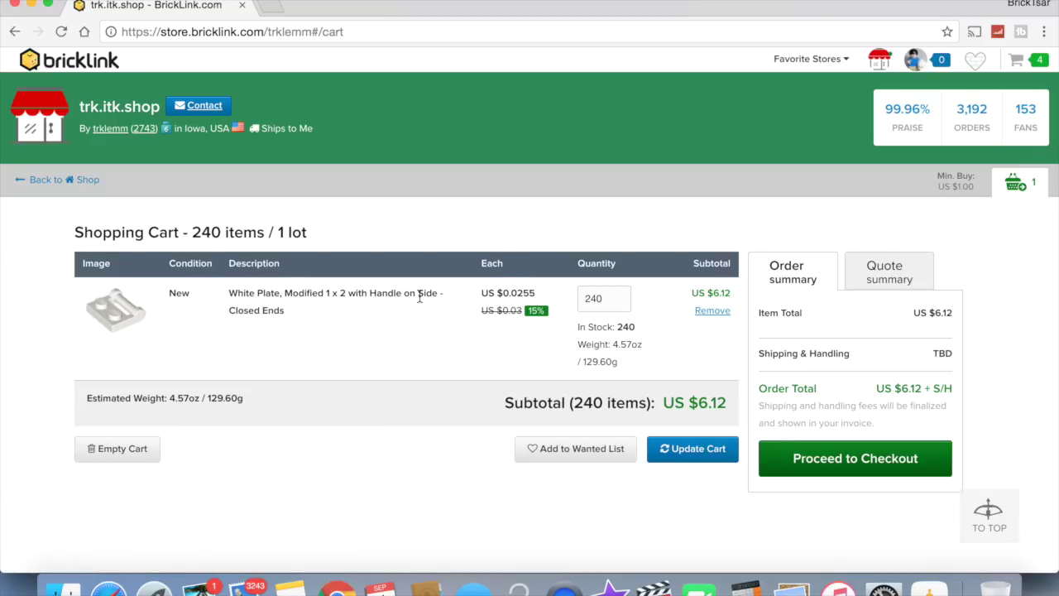
left_click(131, 455)
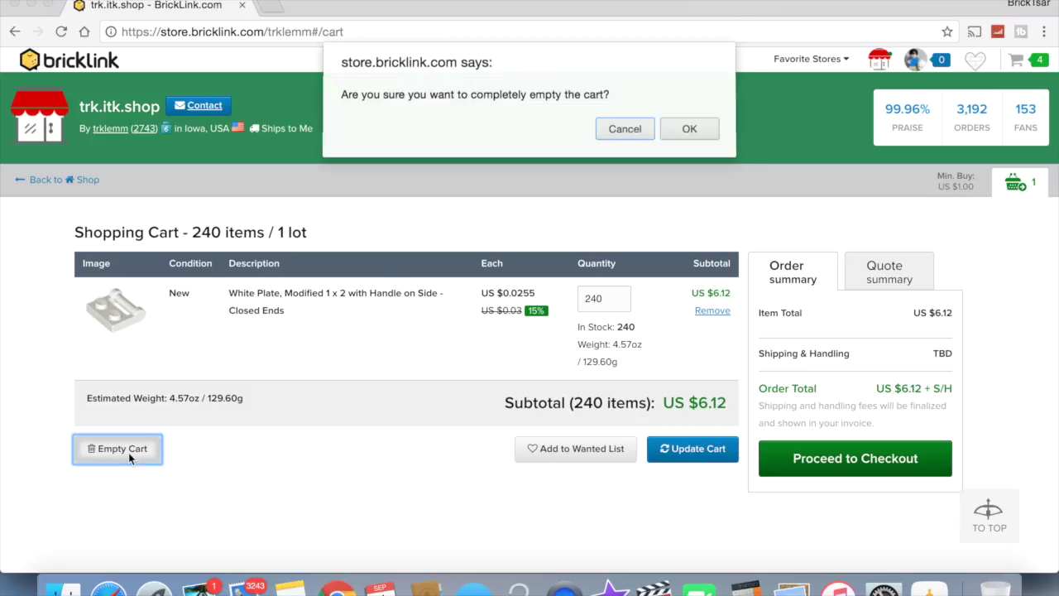
left_click(695, 136)
Step: Open the sherriesatic store's cart from the cart overview, check its item availability and empty it completely
mouse_move(1031, 66)
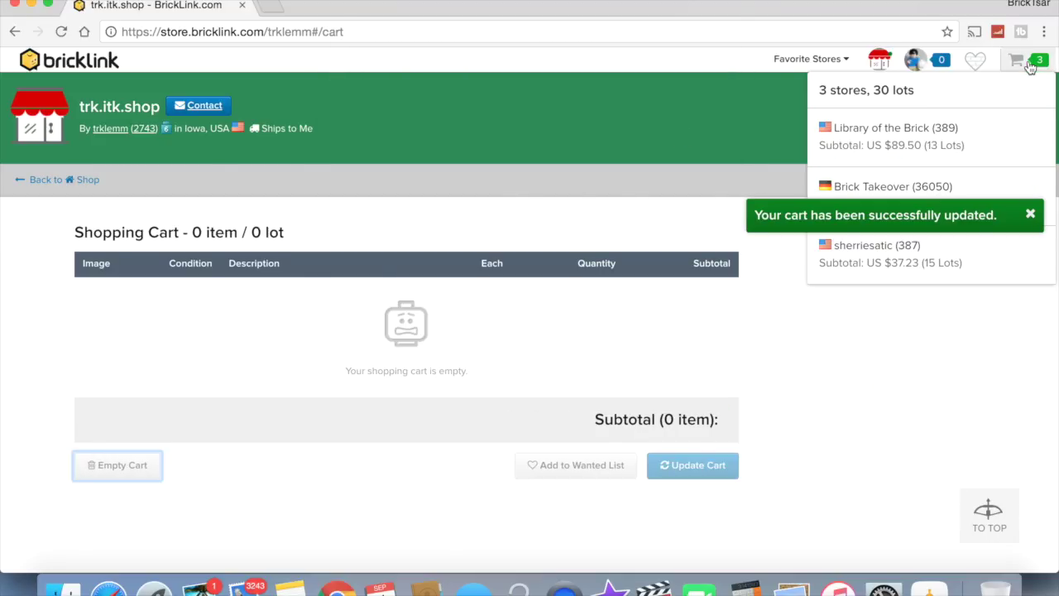
left_click(877, 249)
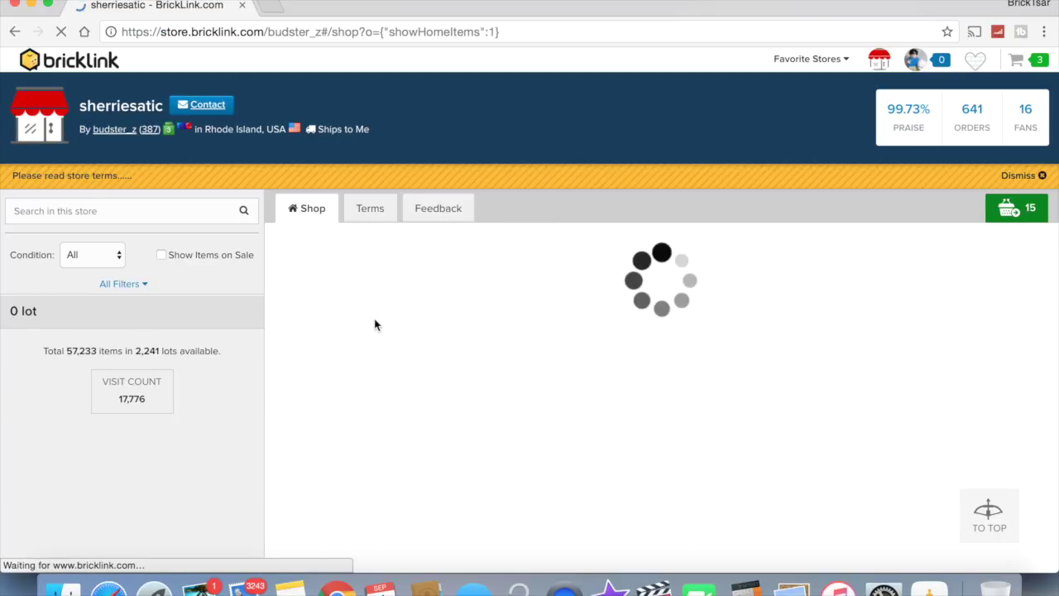
left_click(1011, 212)
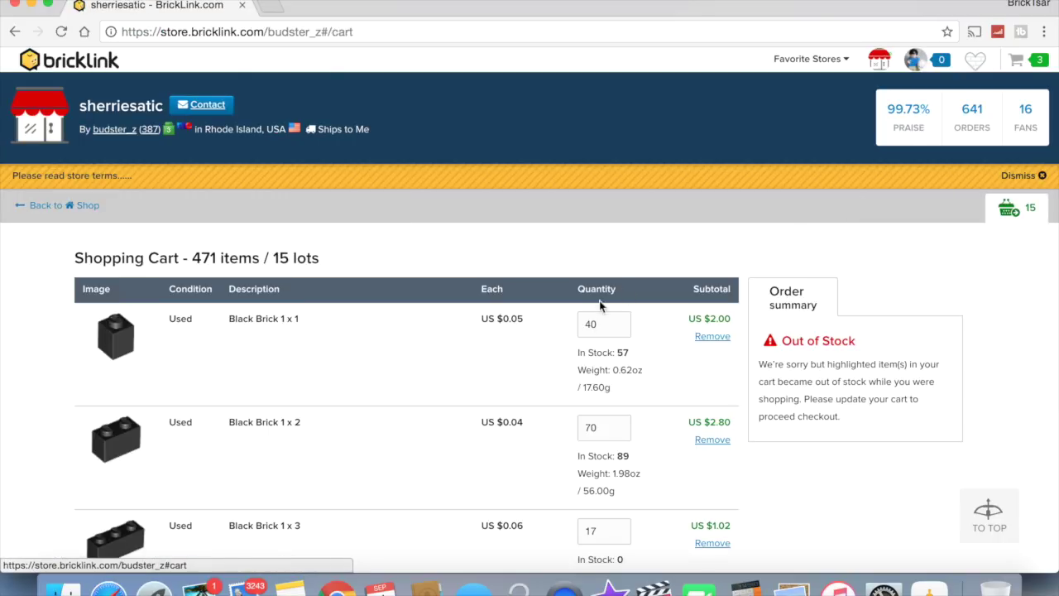
scroll(507, 365, "down", 5)
scroll(507, 365, "down", 6)
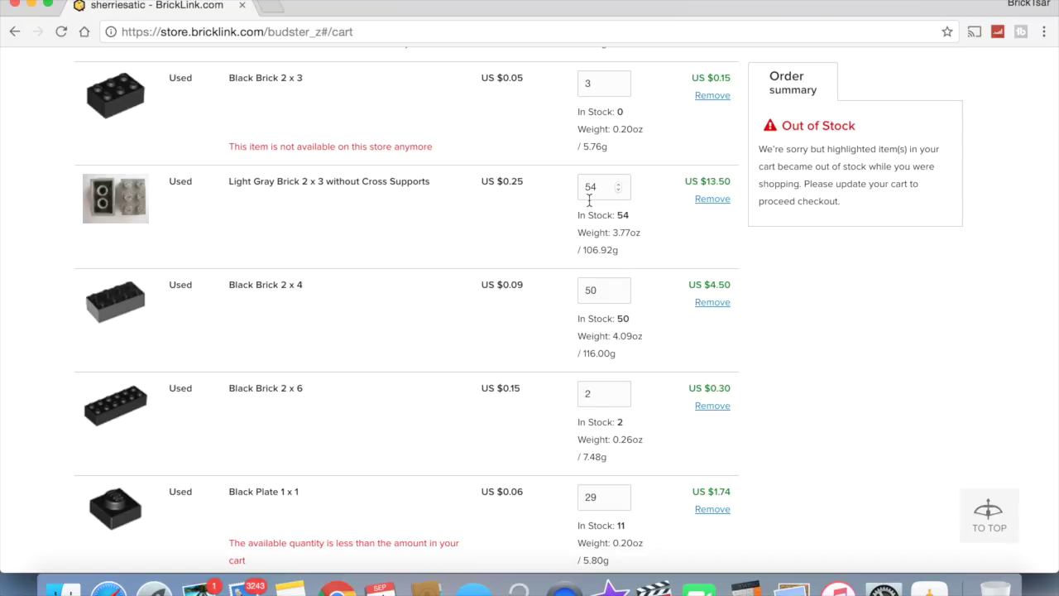
scroll(589, 201, "up", 10)
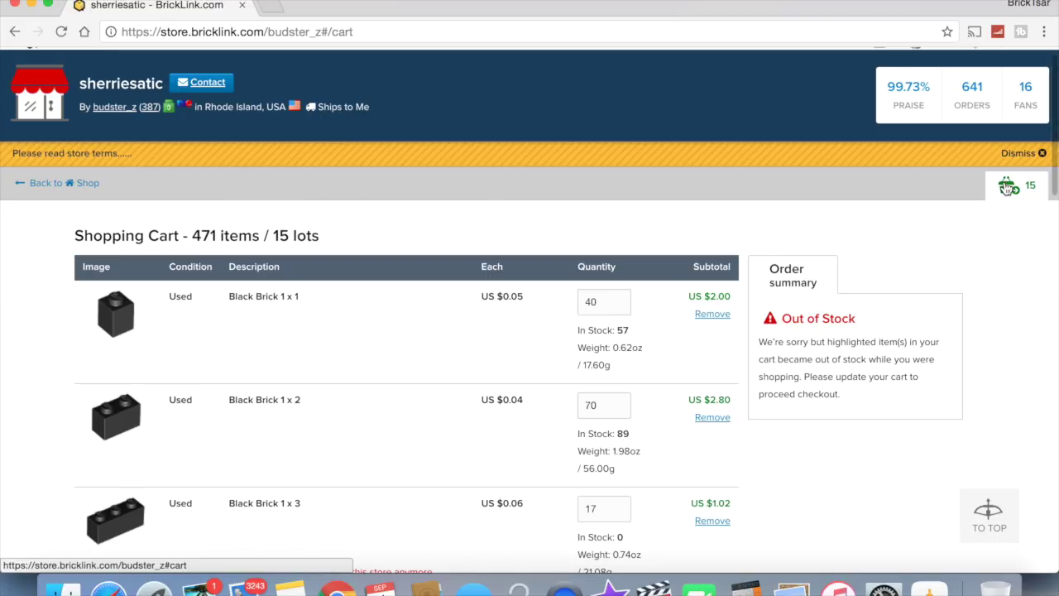
scroll(743, 291, "down", 15)
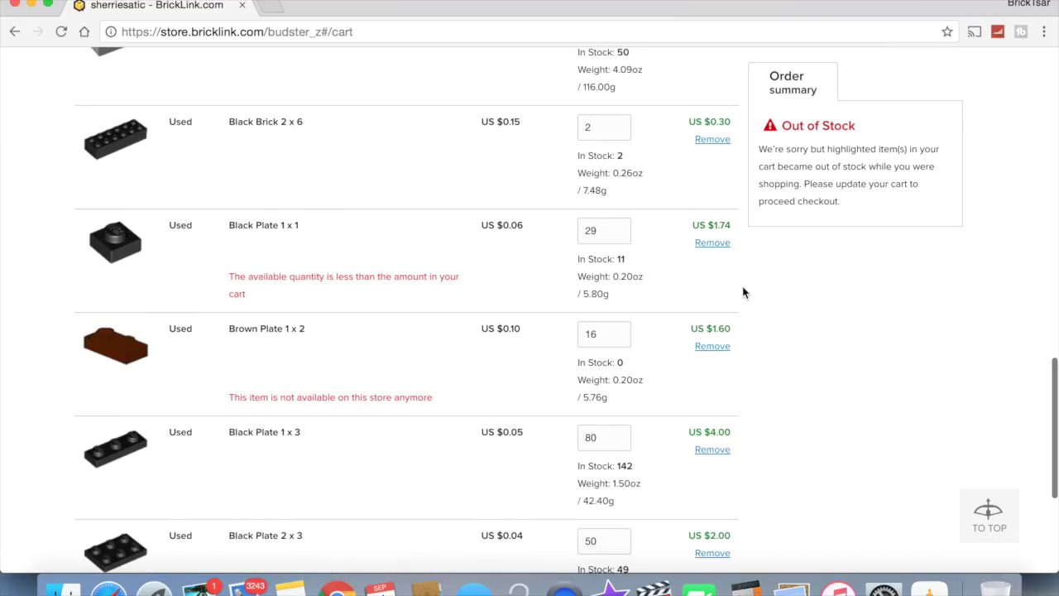
left_click(155, 526)
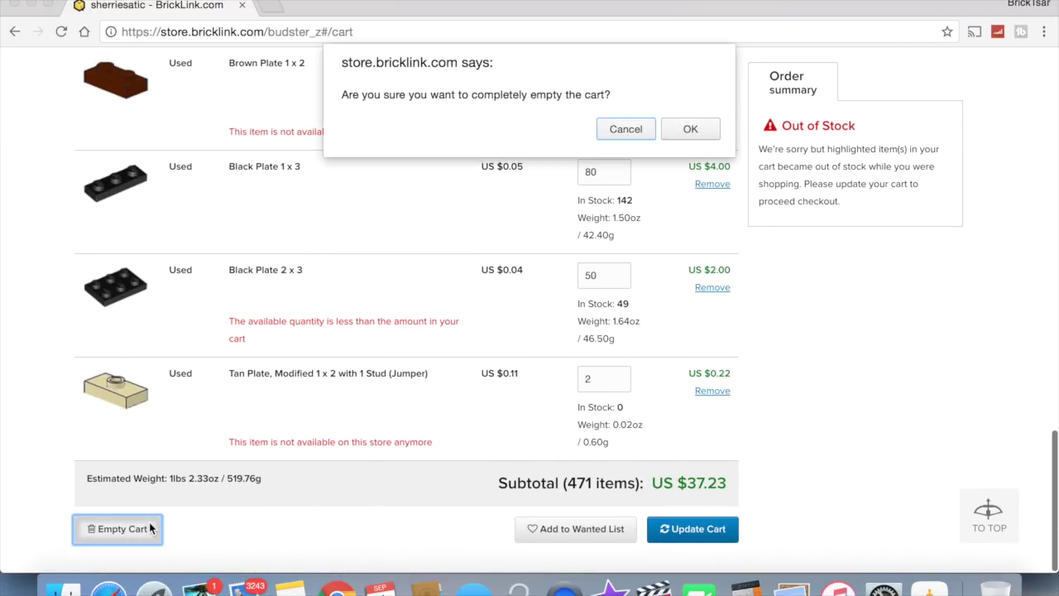
left_click(690, 130)
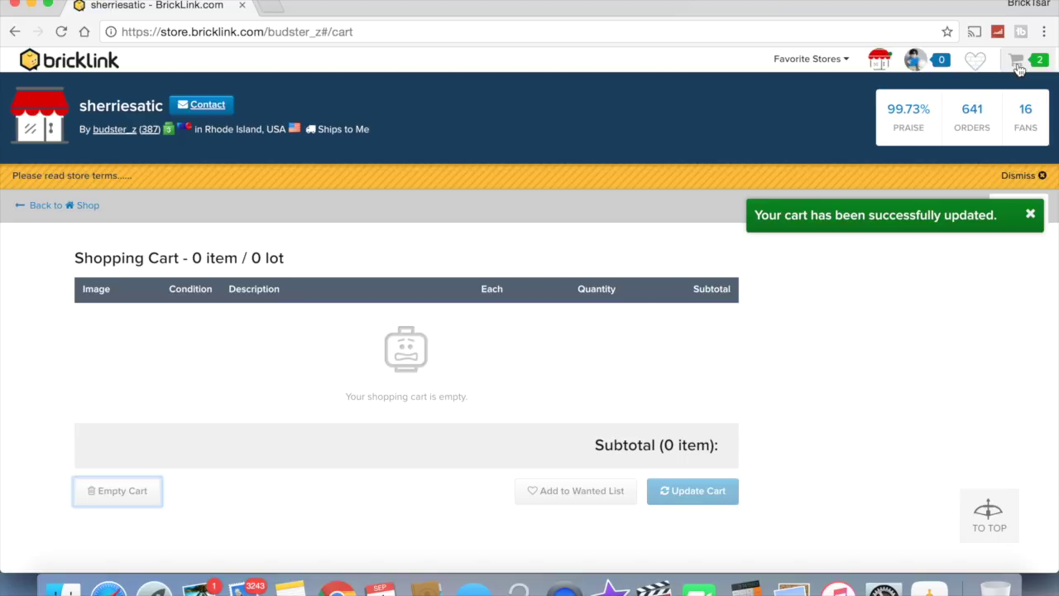
Step: Open the Brick Takeover cart from the list of stores with cart items and empty it completely
left_click(1016, 59)
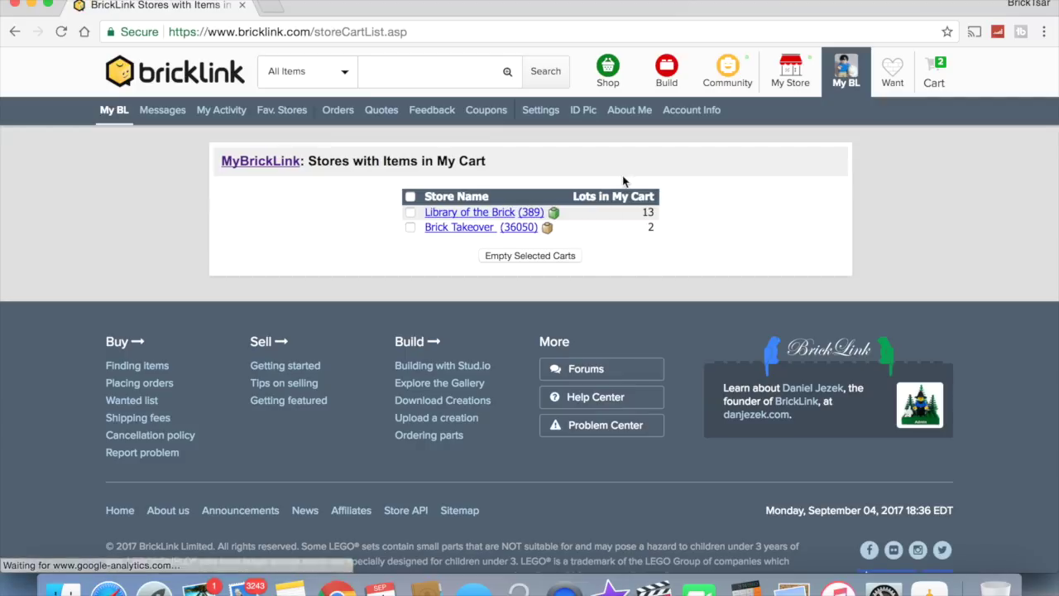
left_click(465, 233)
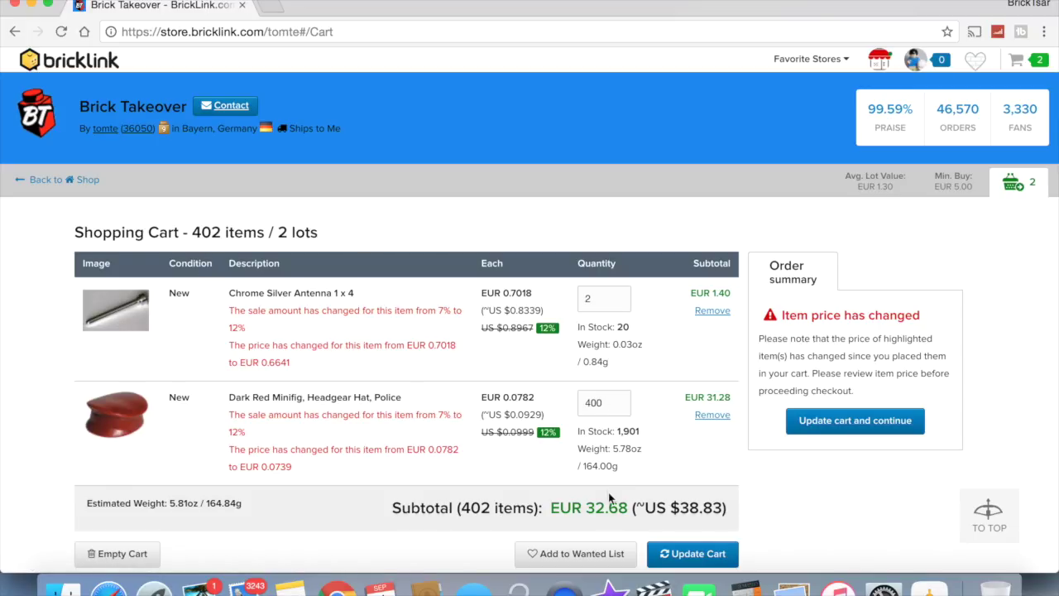
left_click(143, 558)
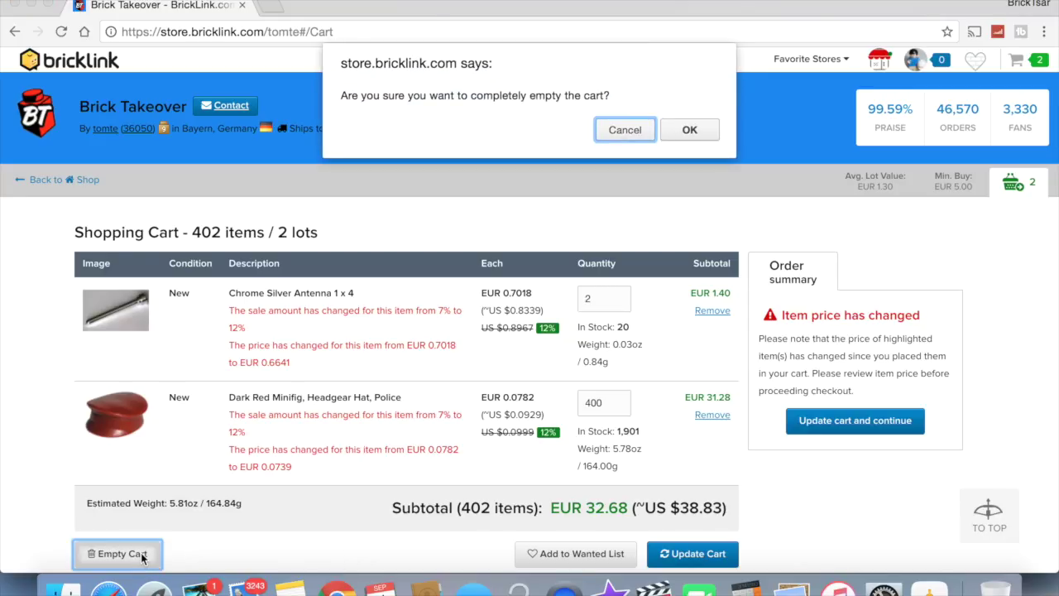
left_click(705, 120)
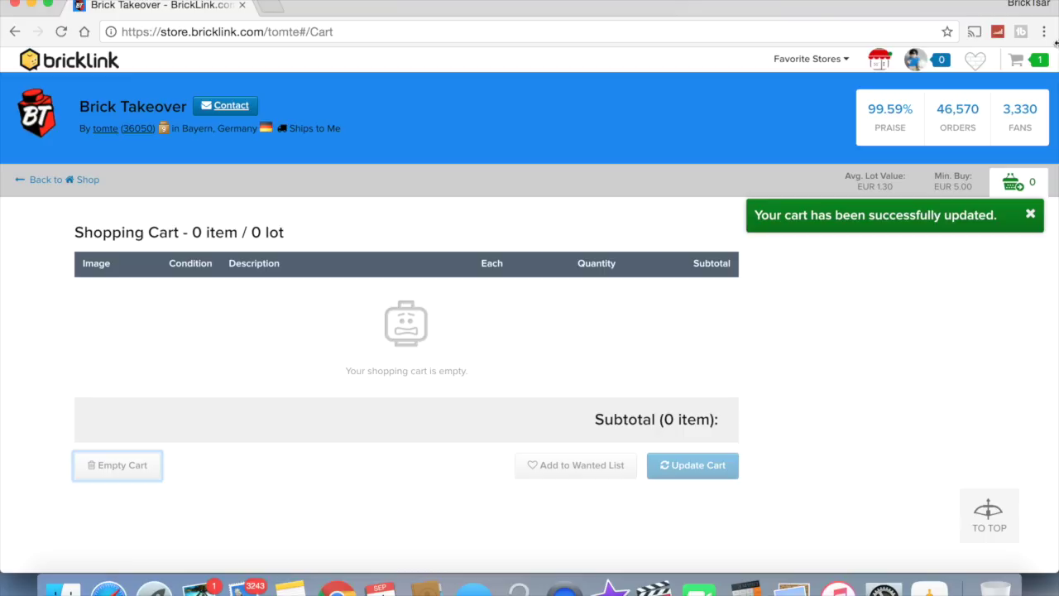
Step: Open the Library of the Brick store from the list of store carts and display its shopping cart
left_click(1027, 62)
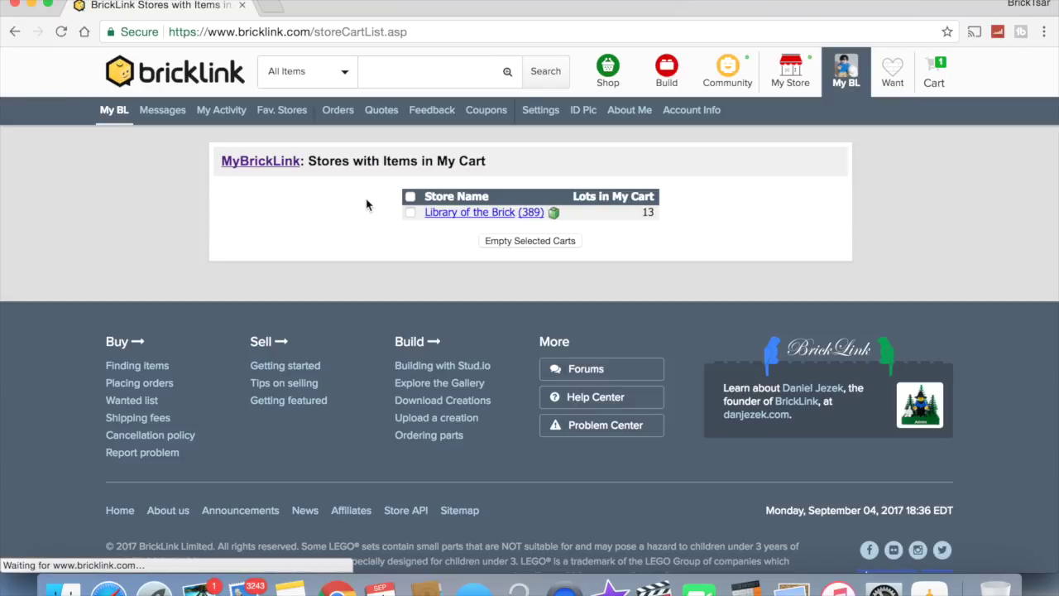
left_click(438, 217)
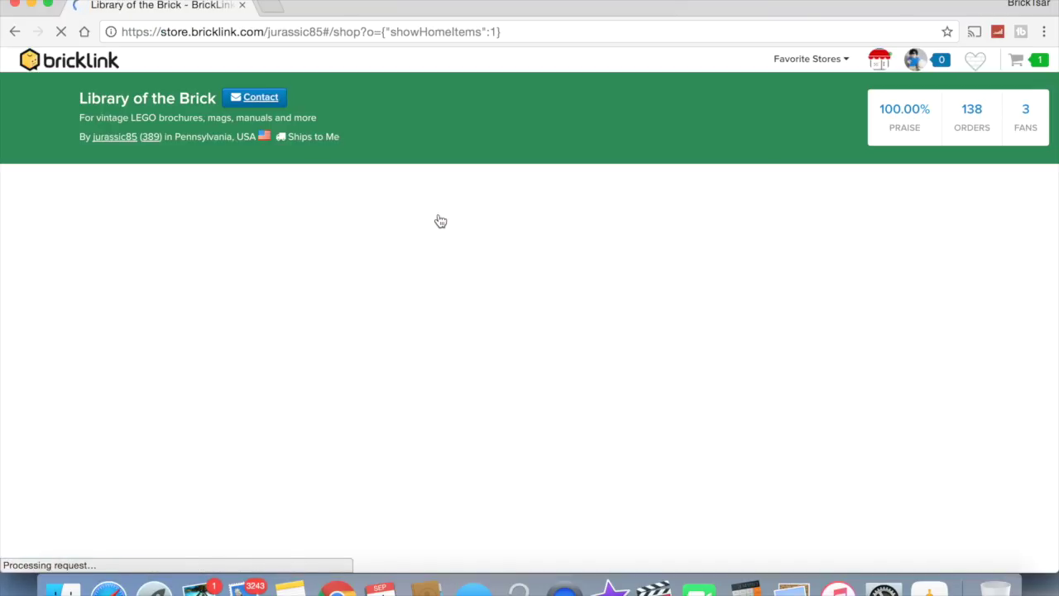
left_click(1012, 209)
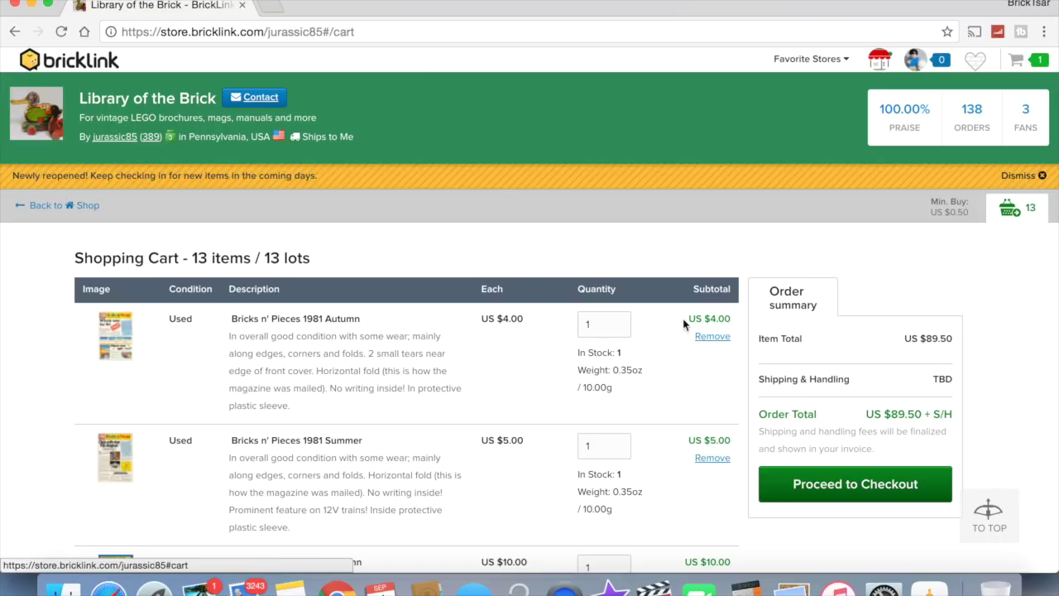
Step: Examine the Bricks n' Pieces magazines in the Library of the Brick cart, including their conditions, prices and subtotal
scroll(586, 372, "down", 2)
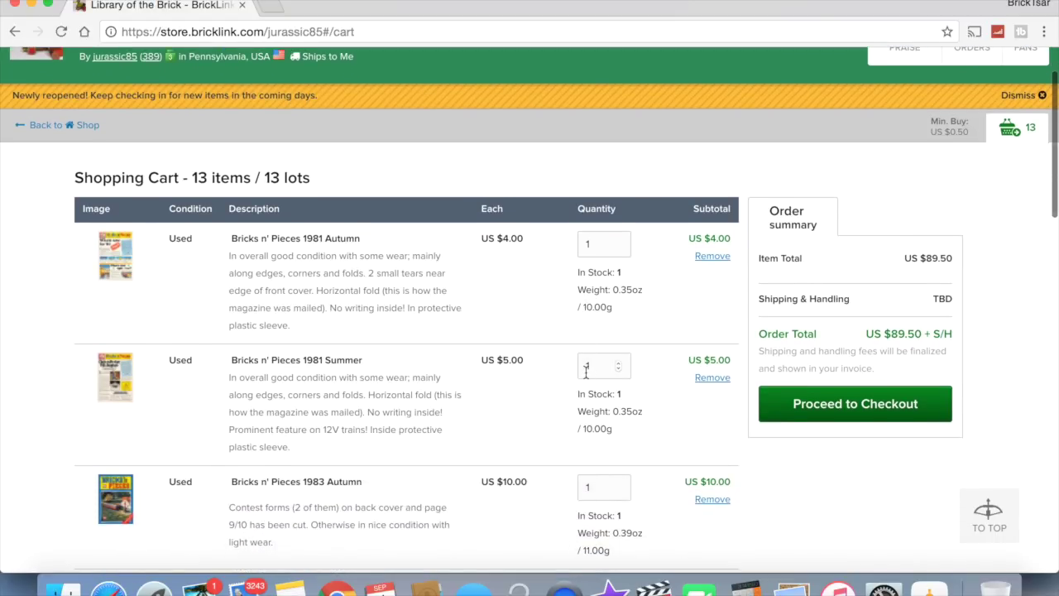
scroll(586, 372, "down", 4)
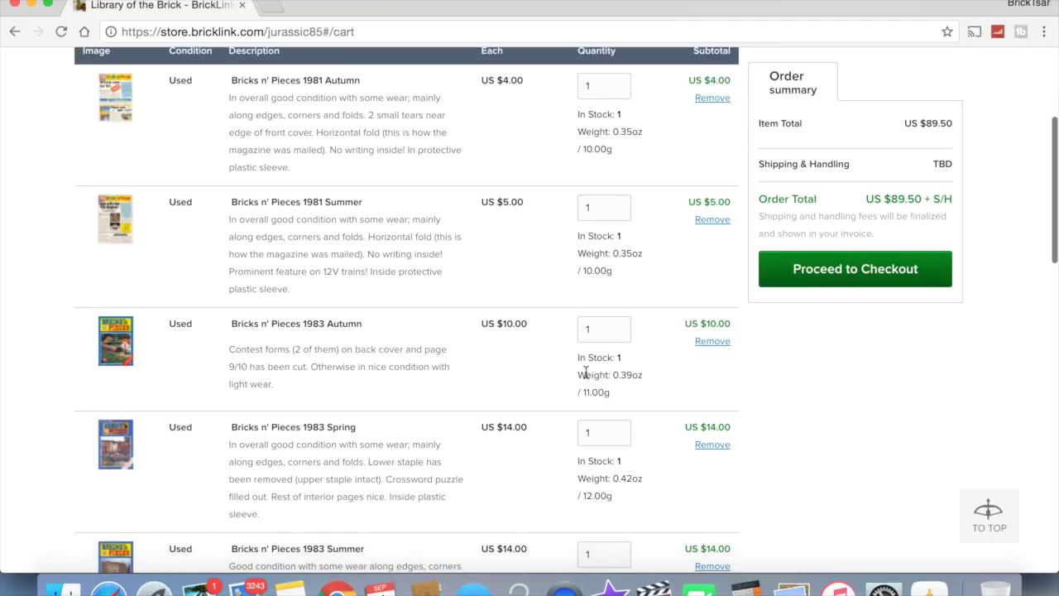
scroll(586, 372, "down", 1)
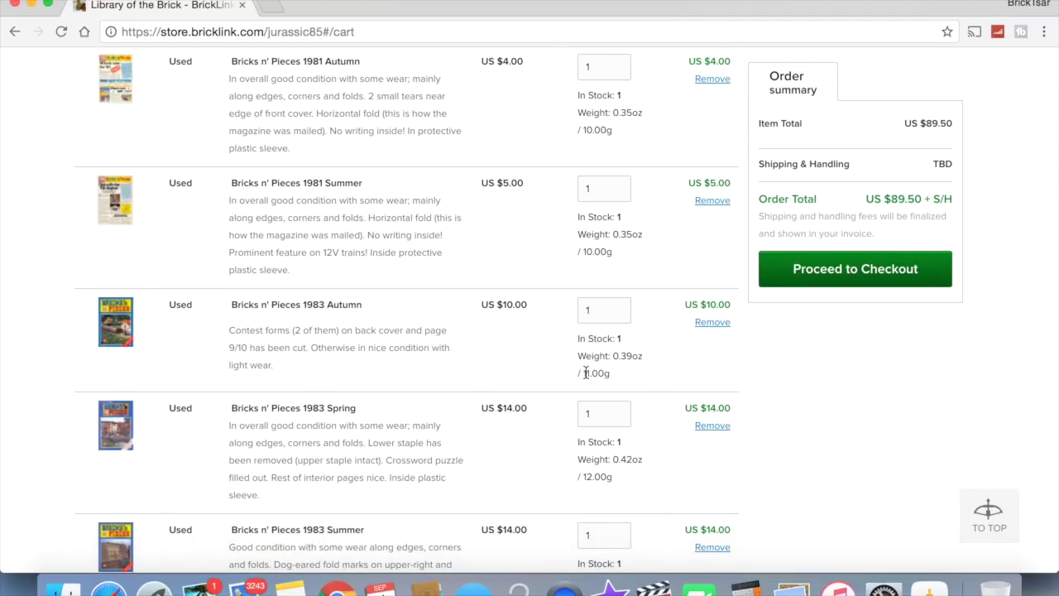
scroll(586, 372, "down", 7)
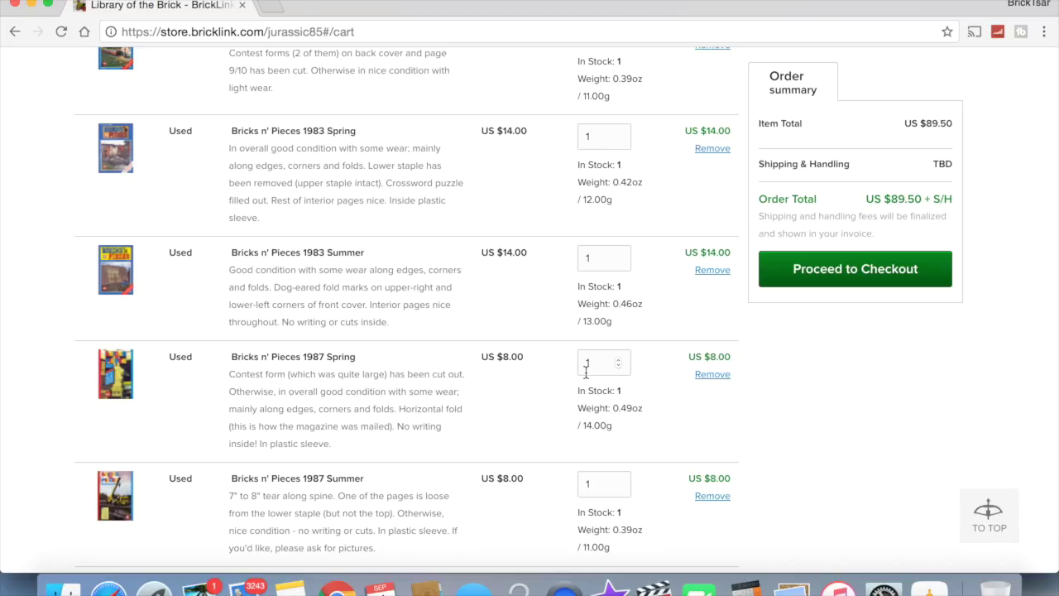
scroll(586, 373, "down", 10)
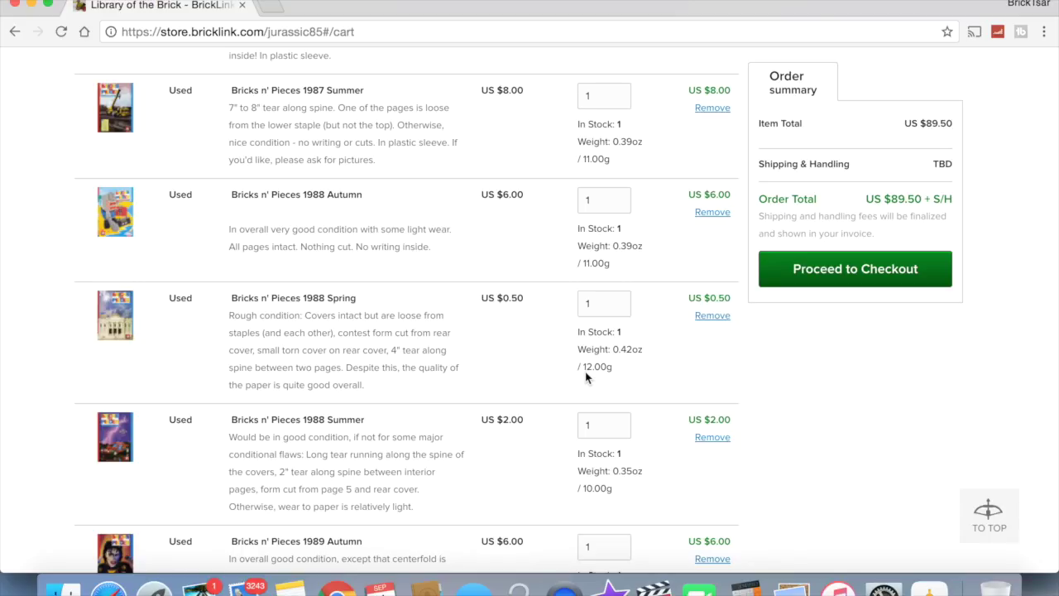
scroll(586, 376, "down", 10)
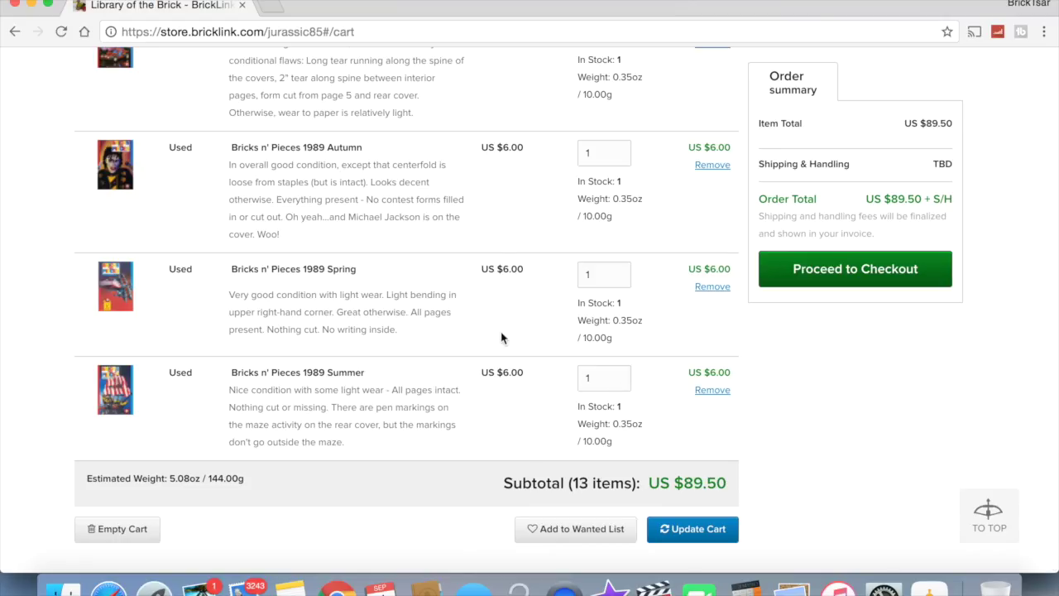
scroll(501, 338, "up", 1)
scroll(501, 338, "up", 10)
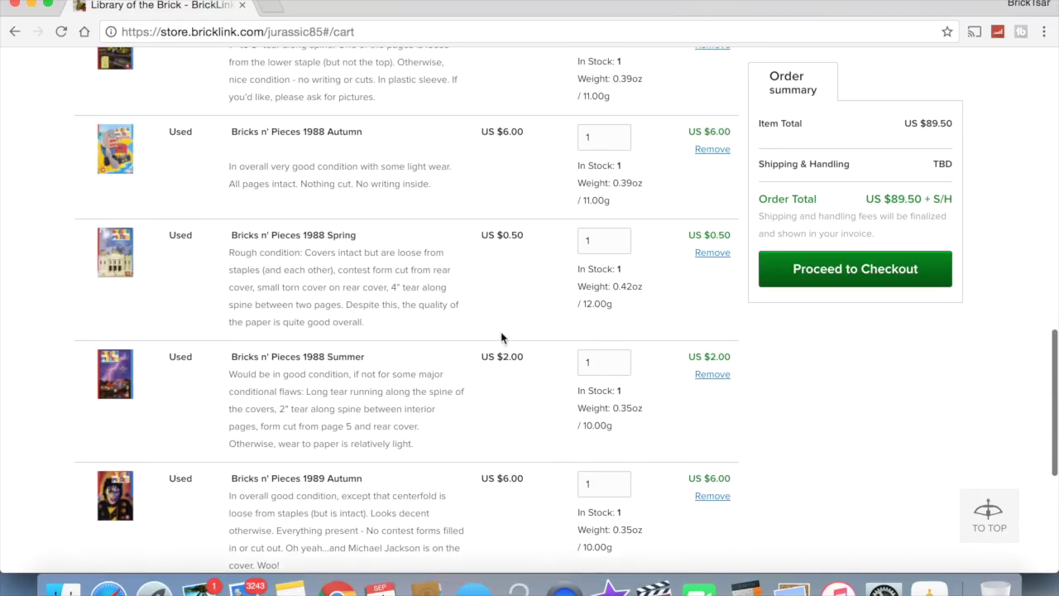
scroll(501, 337, "up", 7)
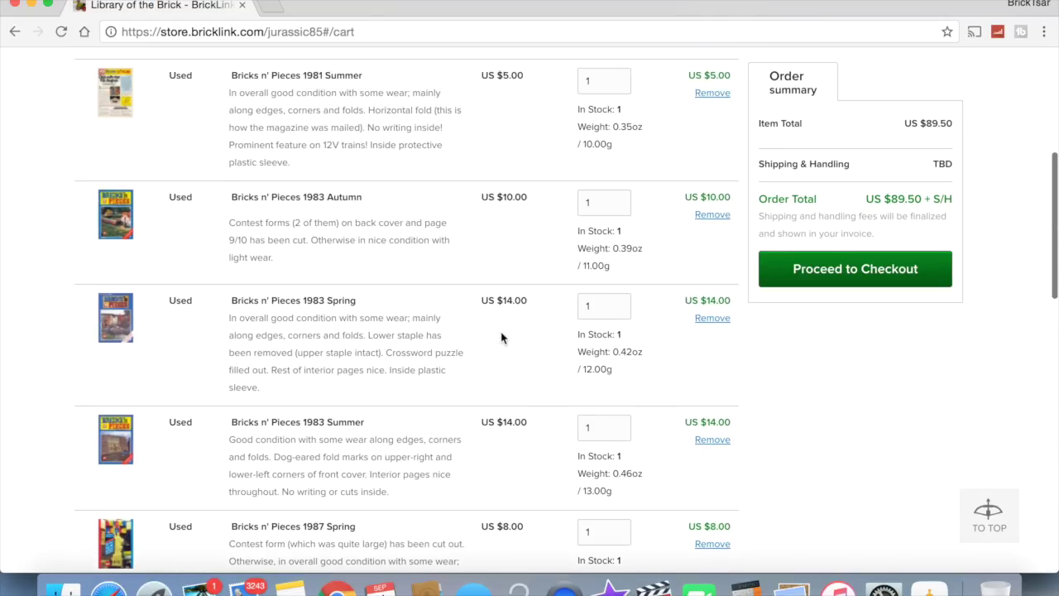
scroll(501, 338, "up", 3)
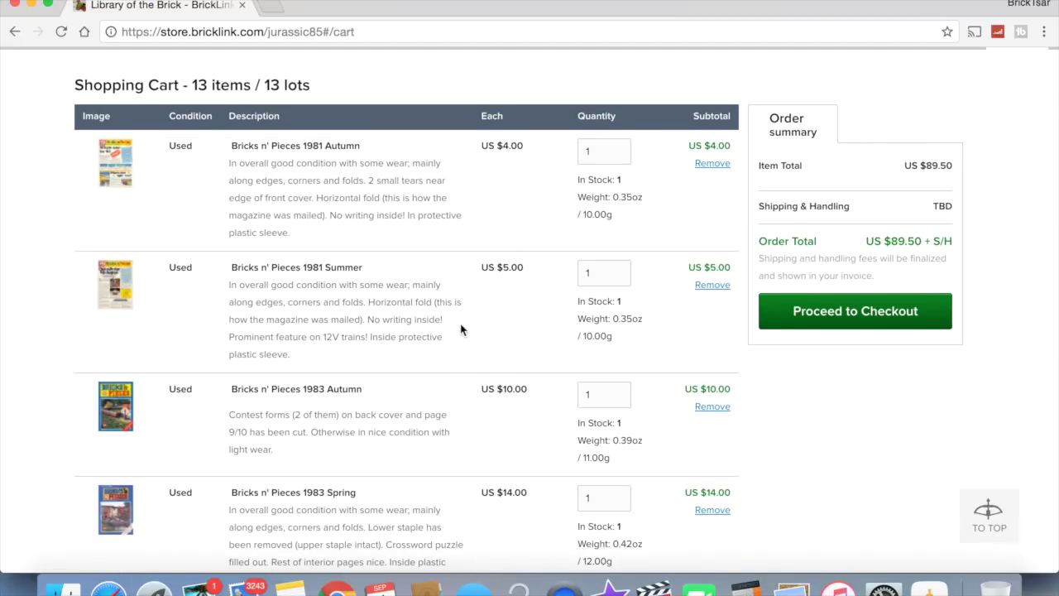
Step: Check the remaining magazines in the Library of the Brick cart and empty that cart completely
scroll(512, 430, "down", 2)
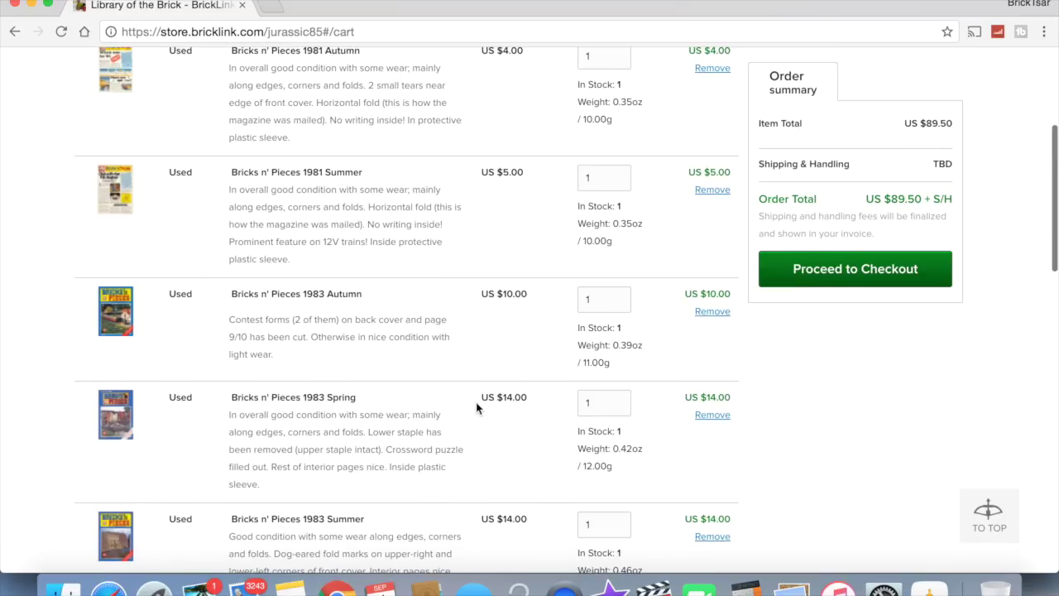
scroll(475, 407, "down", 2)
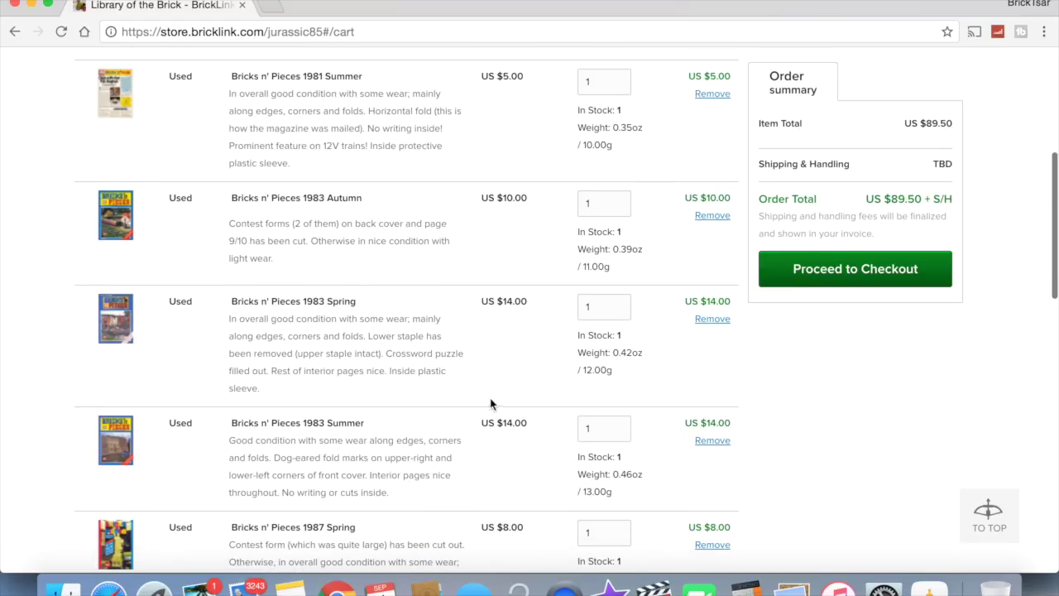
scroll(420, 394, "down", 10)
scroll(419, 393, "down", 9)
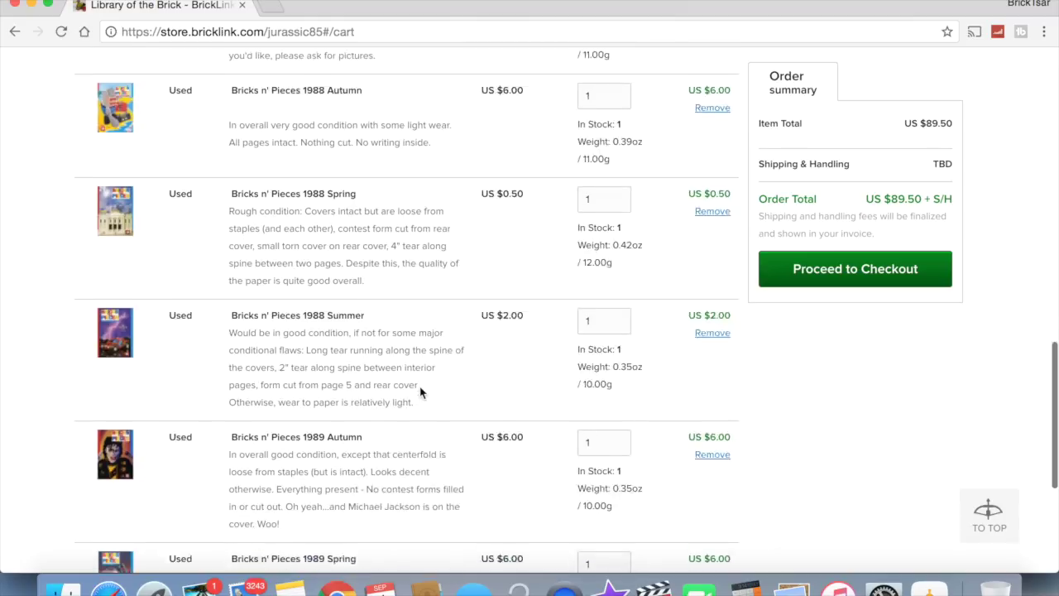
scroll(420, 393, "up", 20)
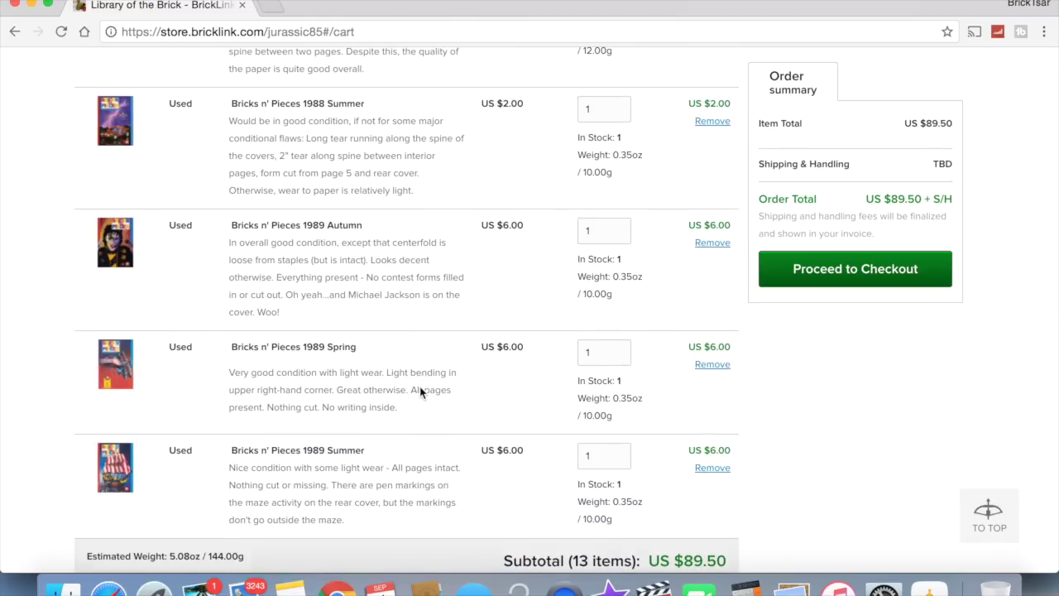
scroll(420, 394, "up", 5)
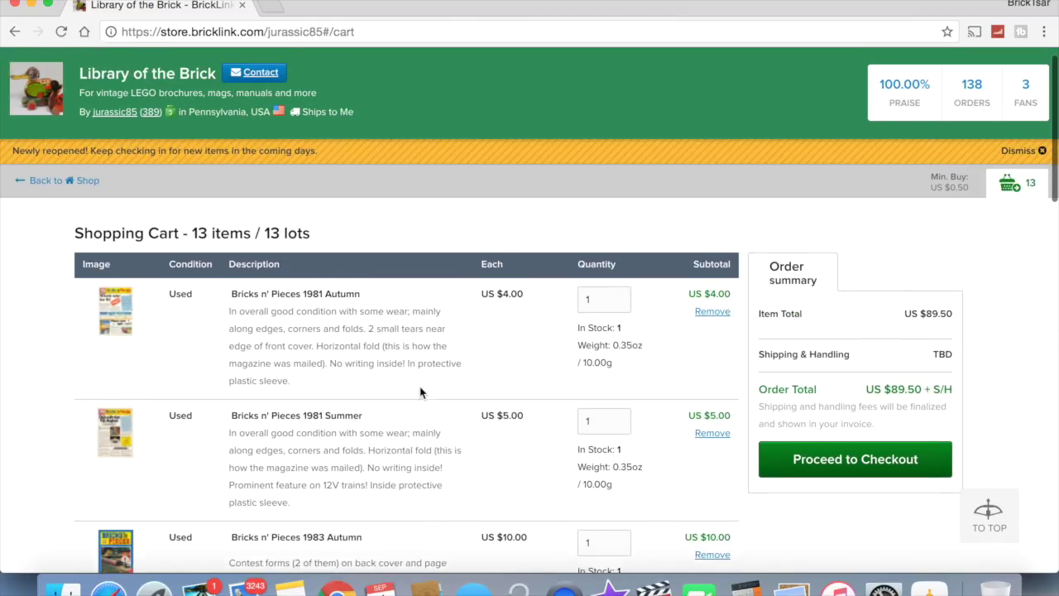
scroll(534, 380, "down", 20)
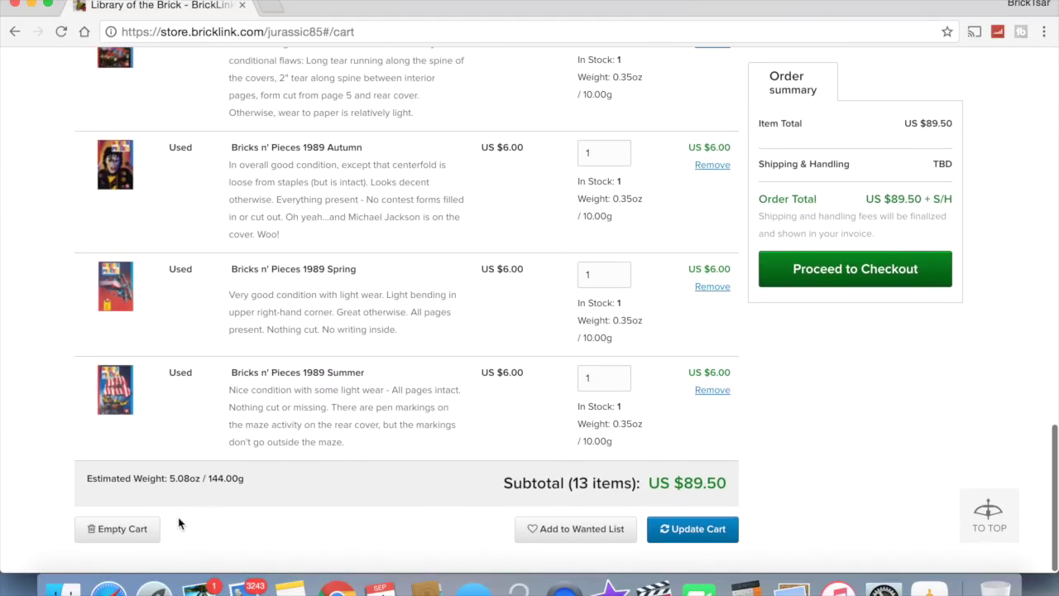
left_click(148, 528)
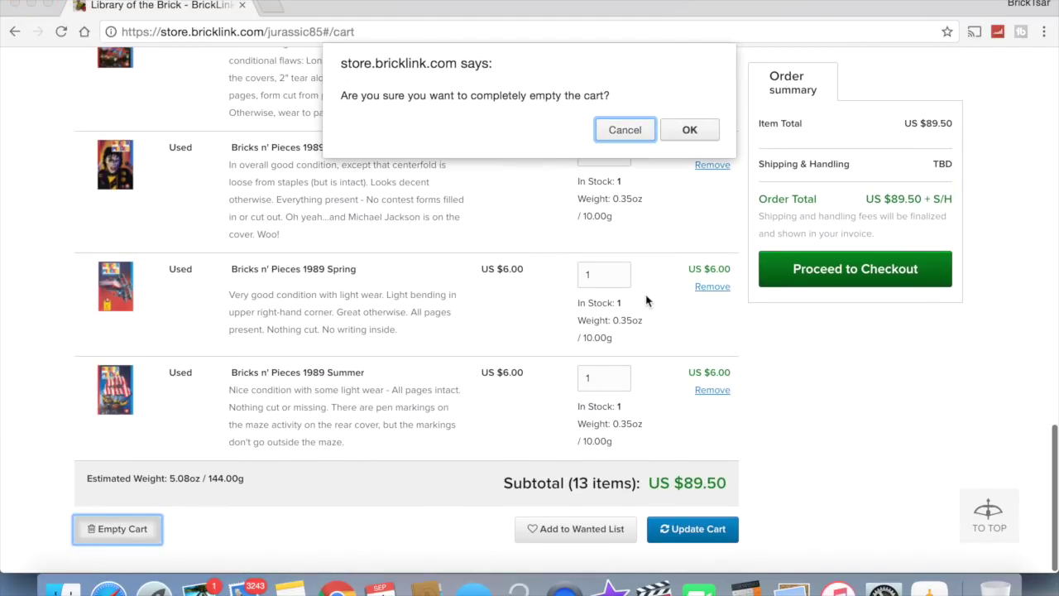
left_click(700, 130)
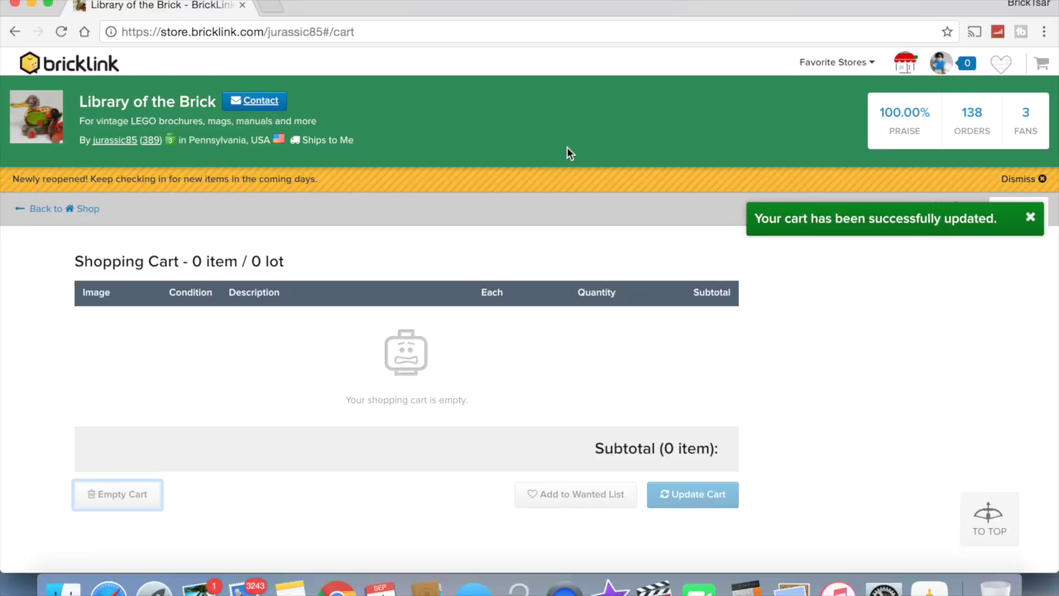
Step: Return to the BrickLink home page and open the Wanted List overview through the My BrickLink site map
left_click(69, 66)
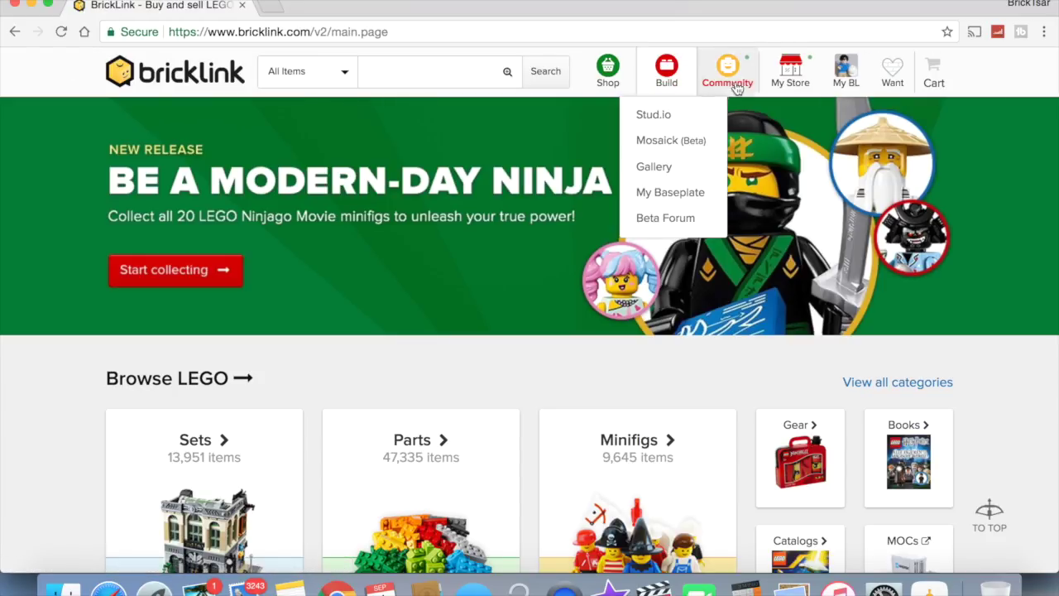
left_click(846, 75)
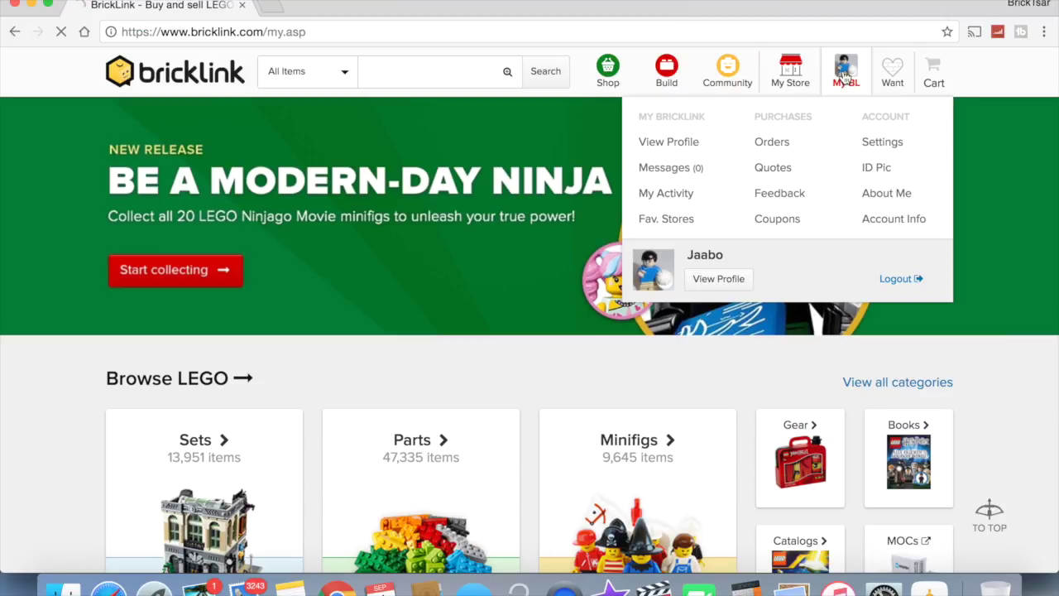
scroll(562, 325, "down", 5)
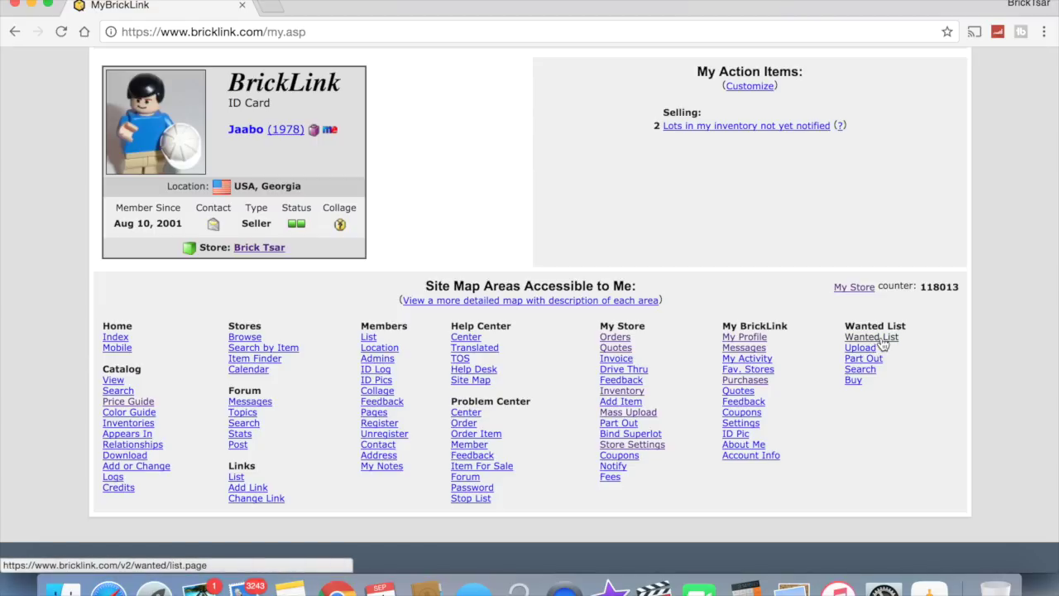
left_click(879, 337)
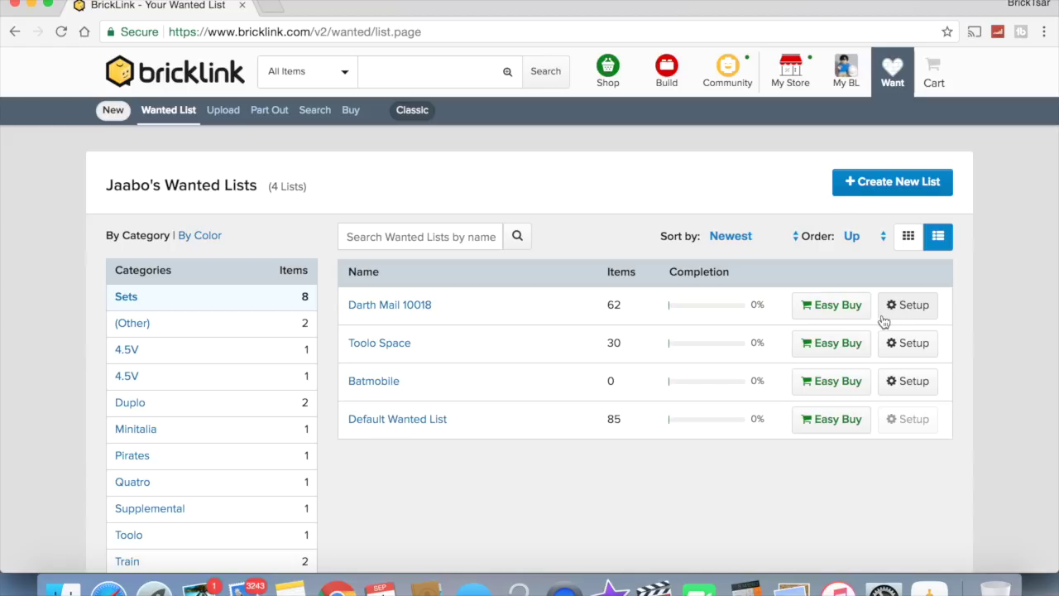
Step: Check the setup options of the Darth Mail 10018 wanted list, close them unchanged, and open the list's items
left_click(913, 306)
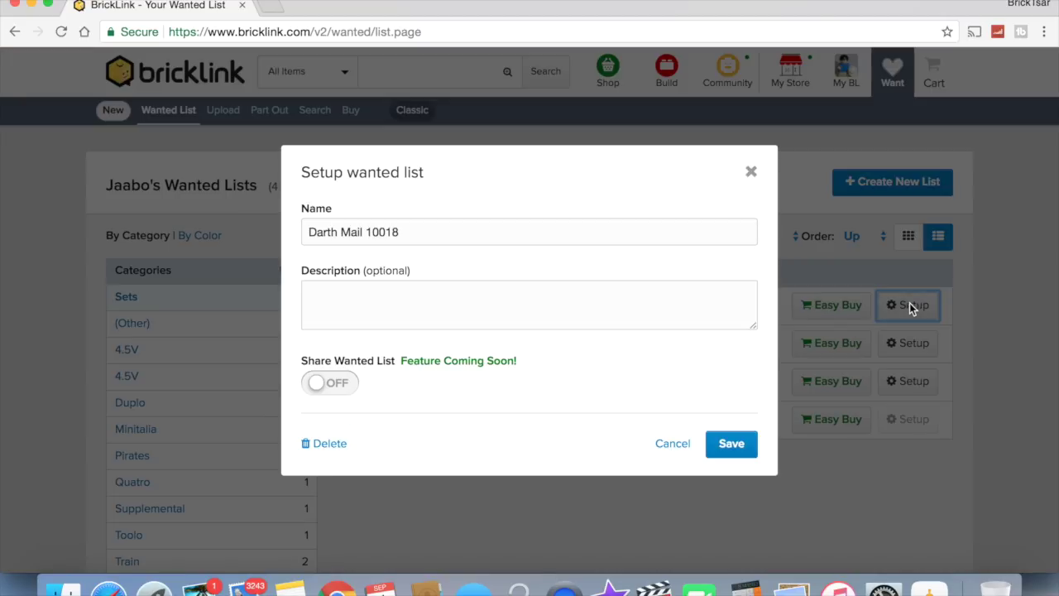
left_click(752, 174)
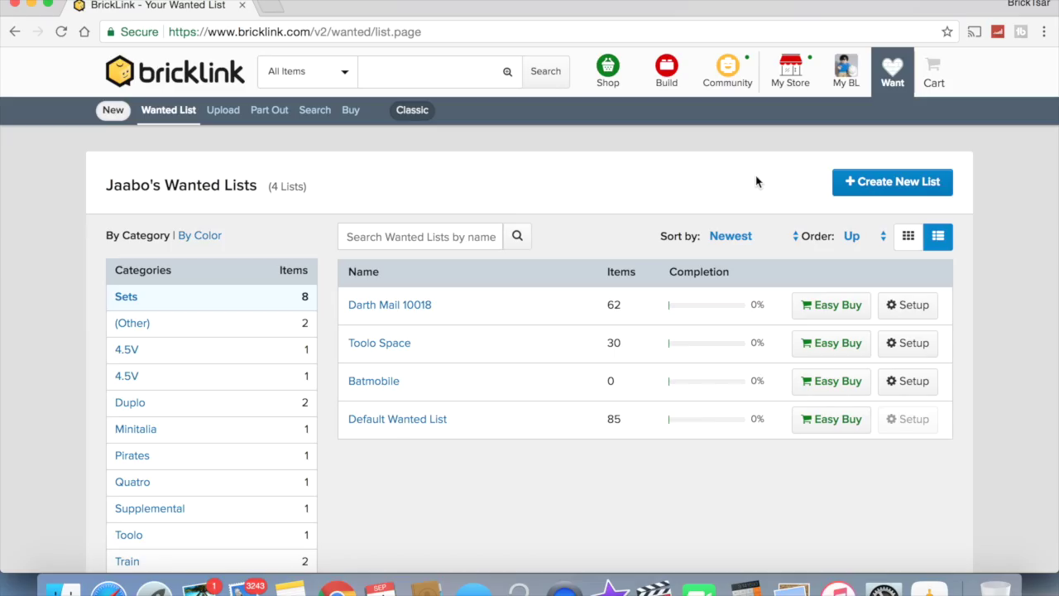
left_click(391, 307)
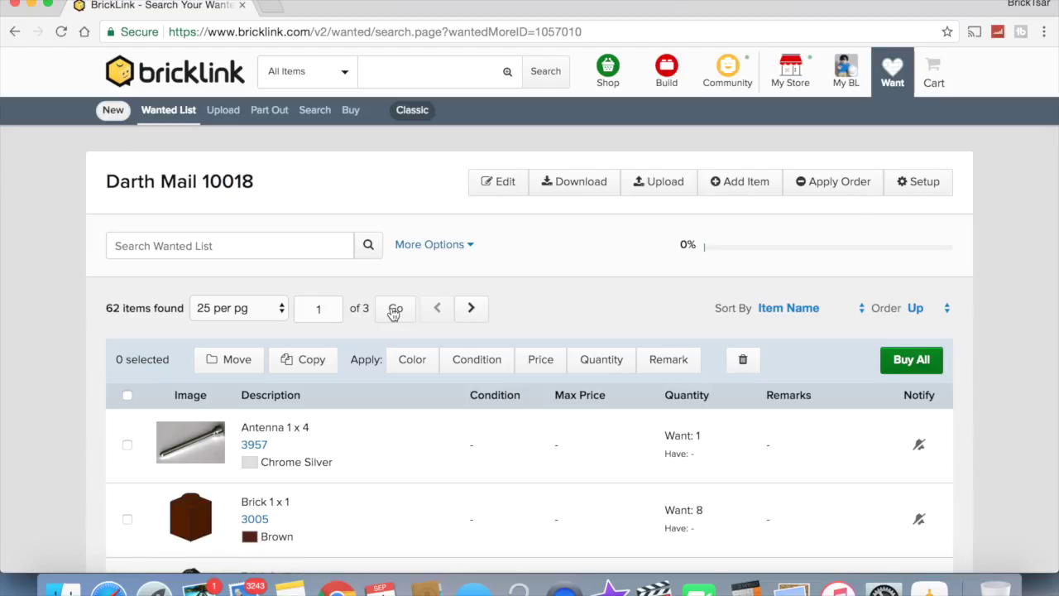
scroll(391, 311, "down", 4)
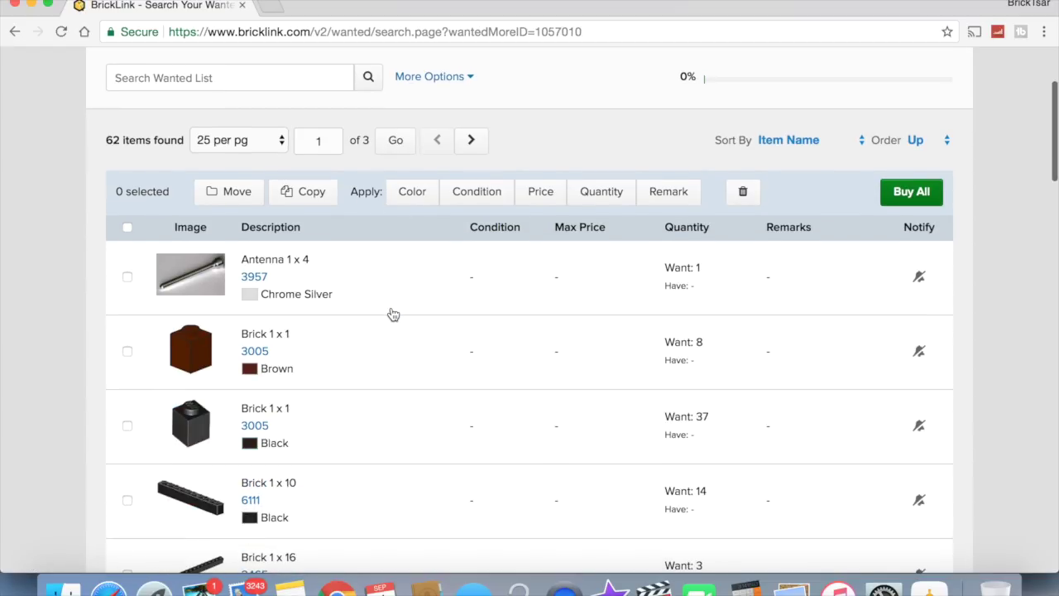
scroll(192, 285, "down", 4)
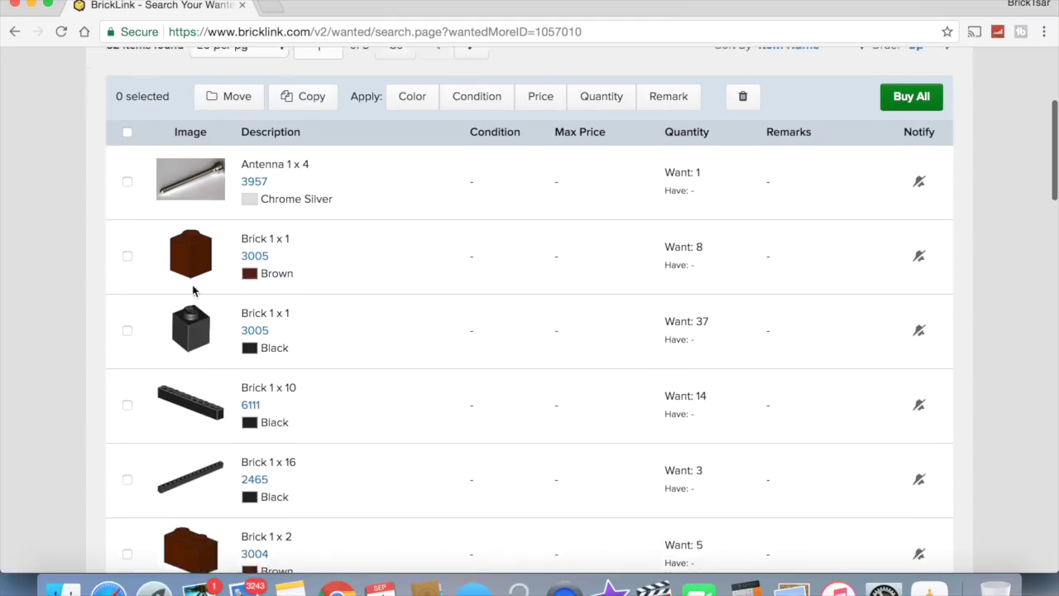
scroll(192, 284, "up", 5)
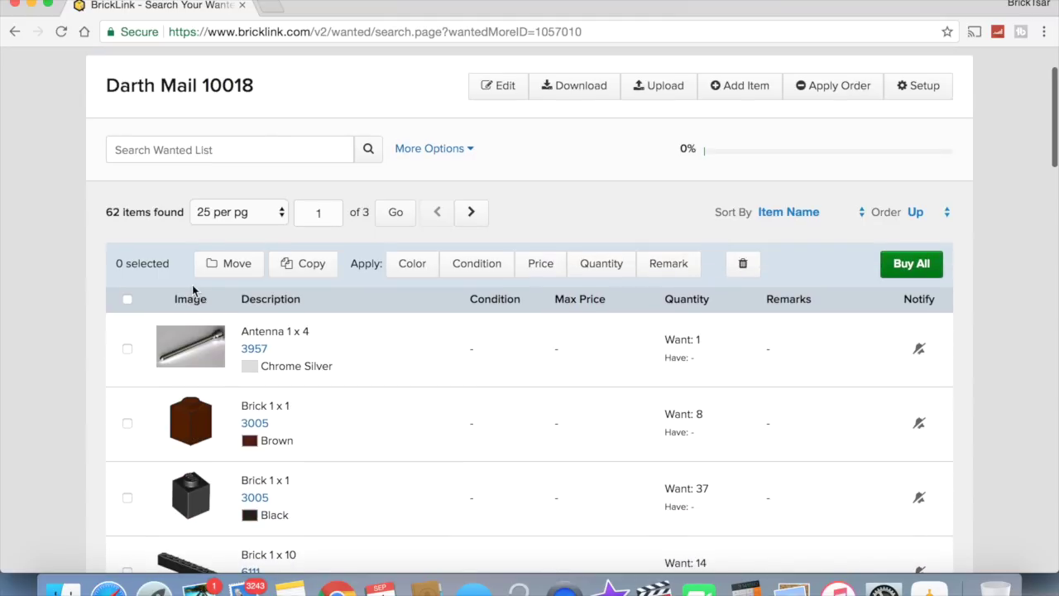
Step: Select all 25 items on the first page of the Darth Mail 10018 wanted list and delete them
left_click(127, 299)
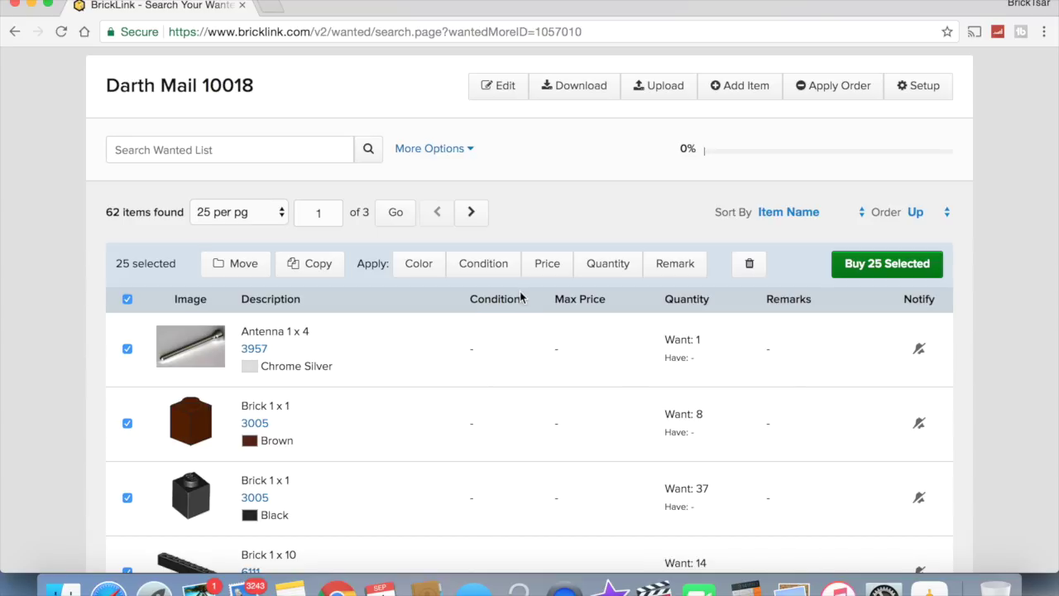
left_click(500, 92)
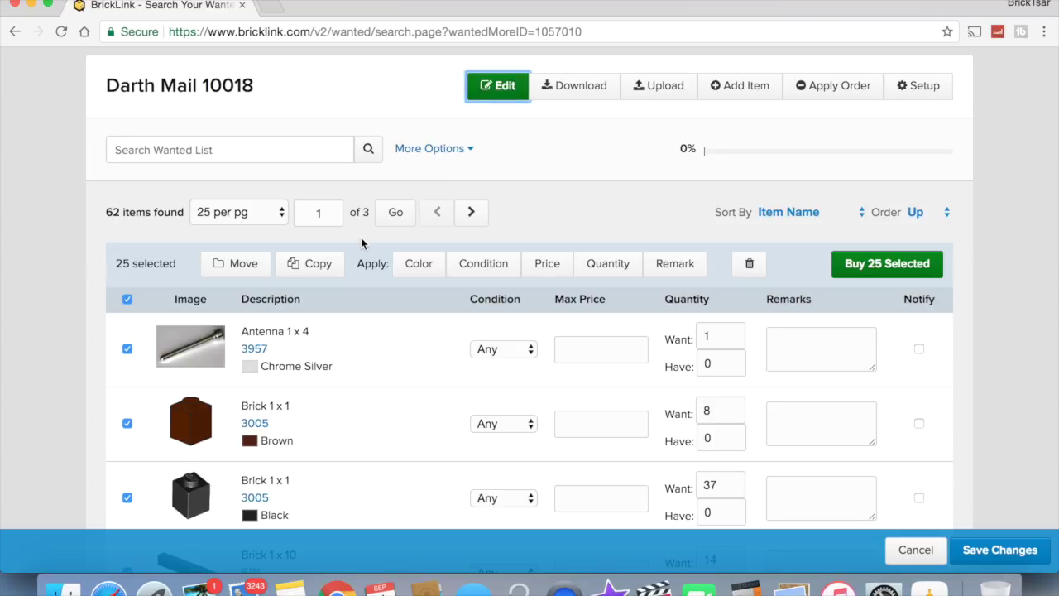
scroll(674, 319, "down", 20)
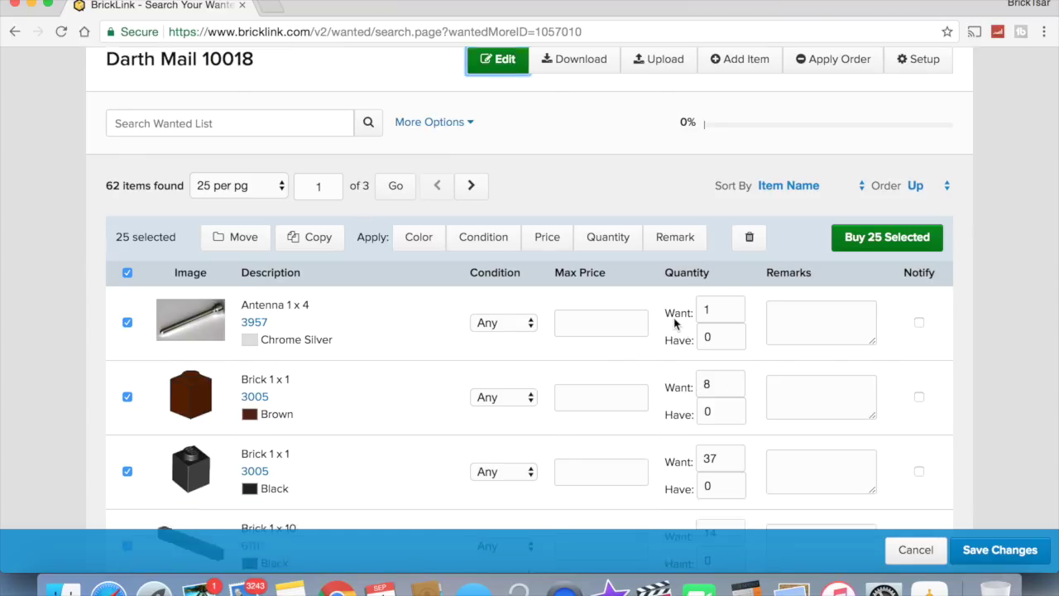
scroll(673, 323, "up", 3)
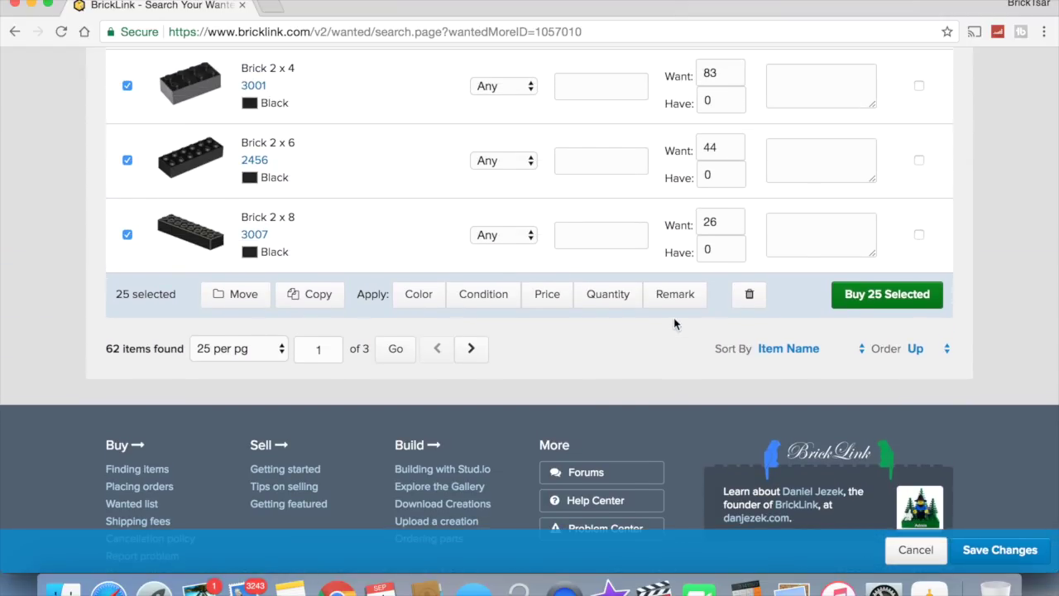
scroll(674, 323, "up", 1)
left_click(750, 330)
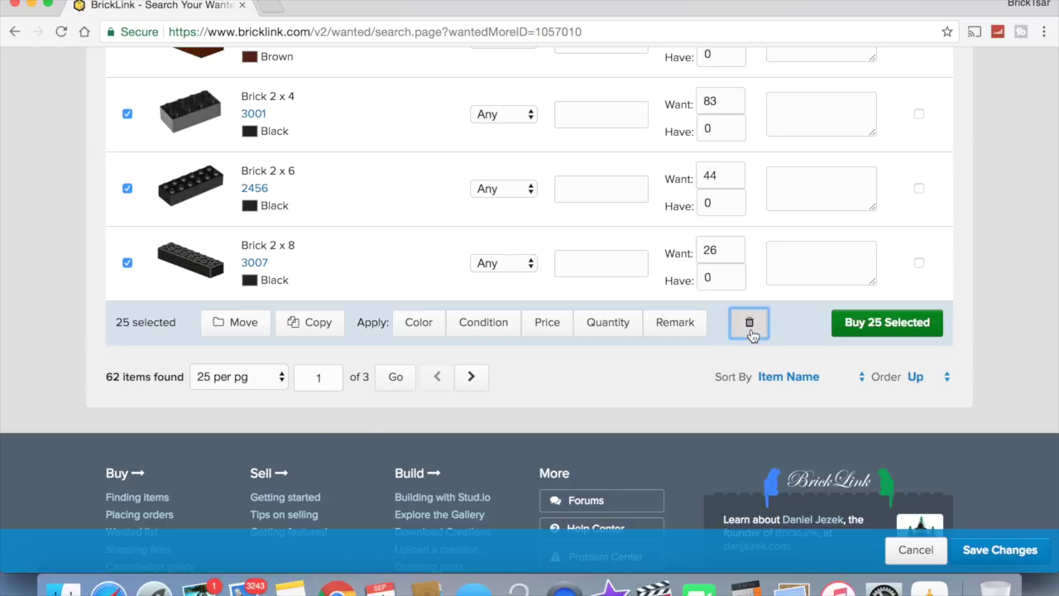
left_click(635, 401)
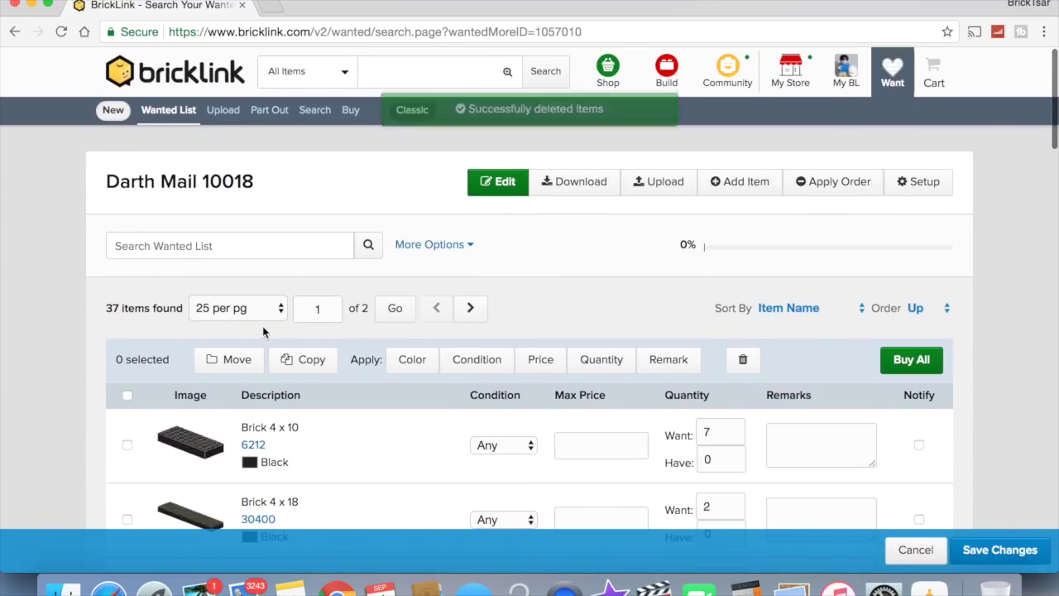
Step: Show 100 items per page in the Darth Mail 10018 list, then select and delete all remaining items
left_click(253, 308)
left_click(257, 340)
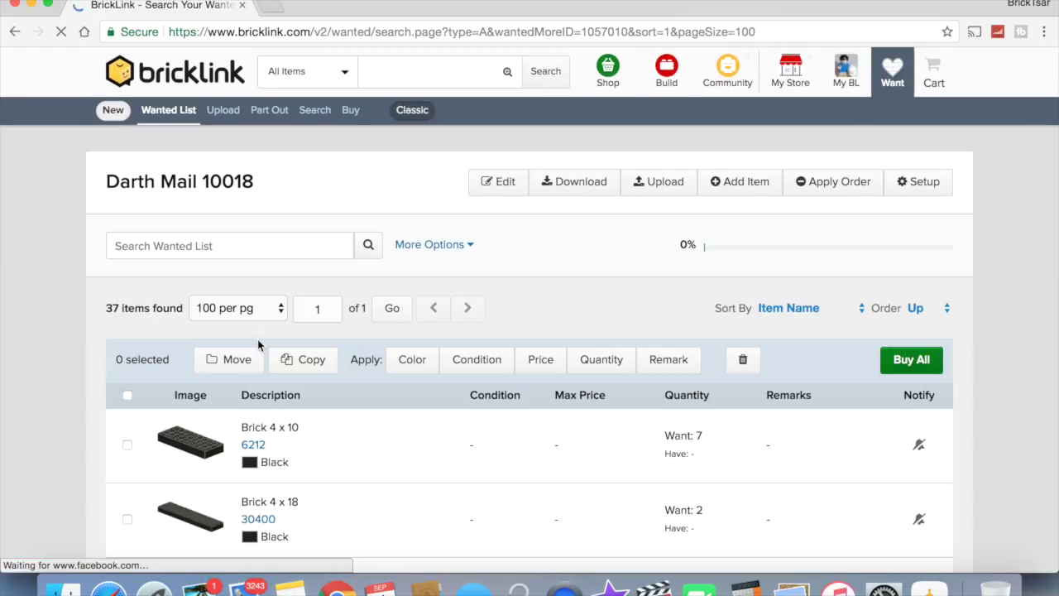
left_click(124, 394)
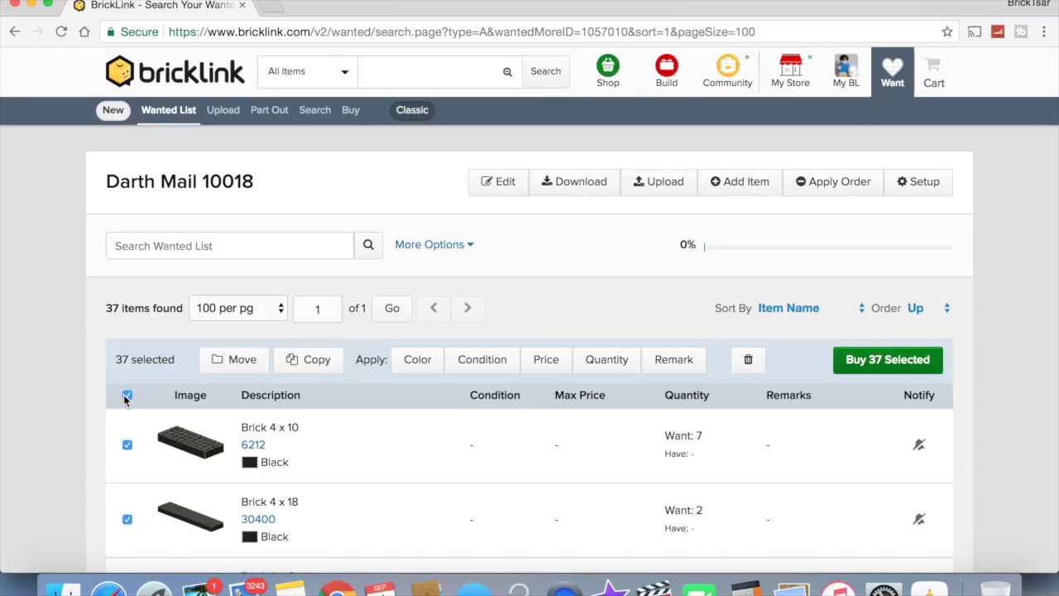
scroll(125, 397, "down", 20)
scroll(124, 401, "down", 7)
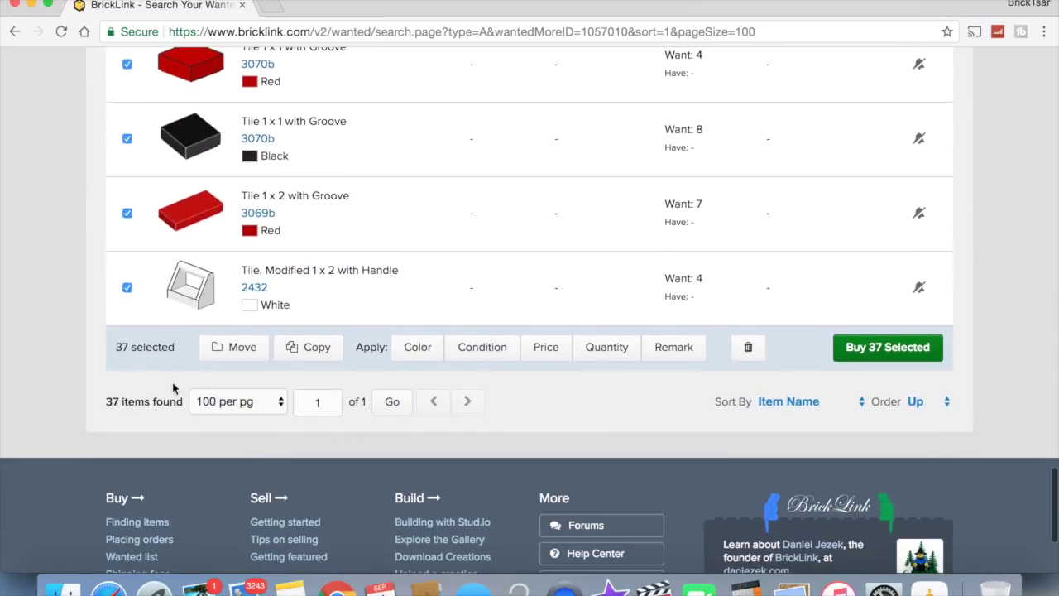
left_click(748, 347)
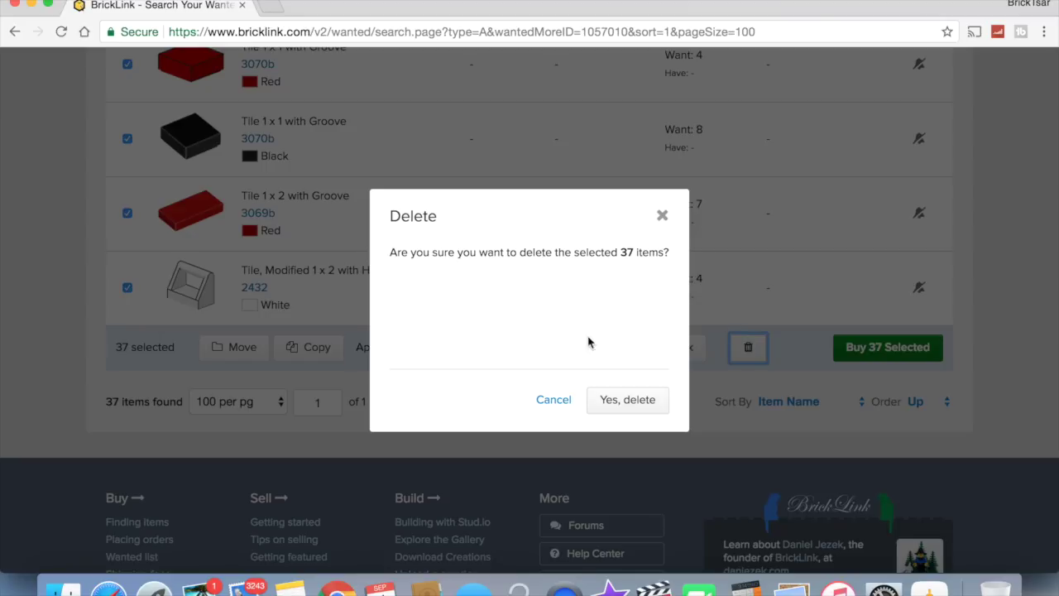
left_click(613, 401)
scroll(538, 273, "up", 3)
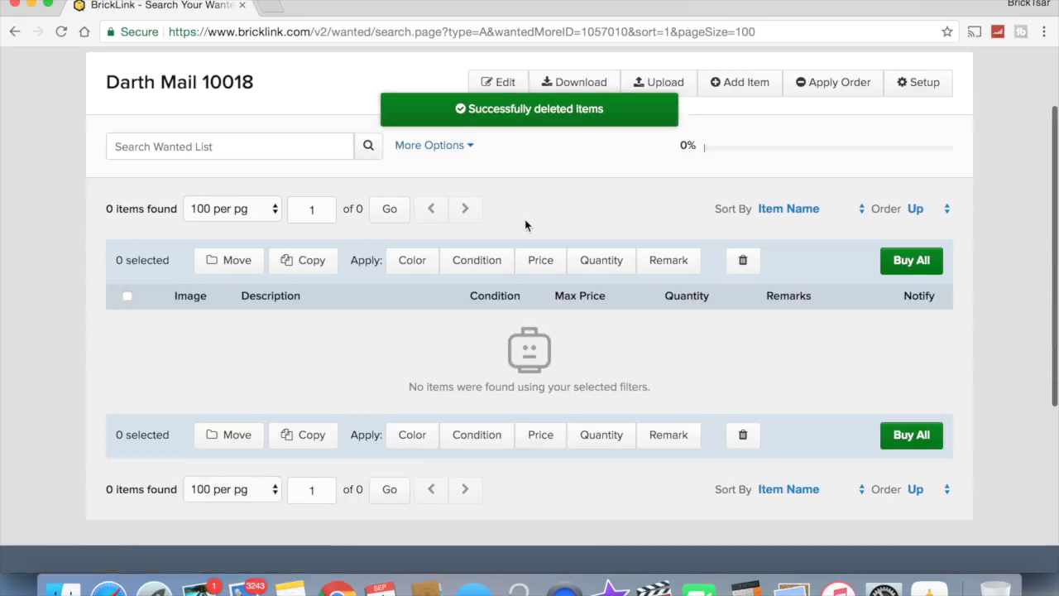
scroll(525, 219, "up", 2)
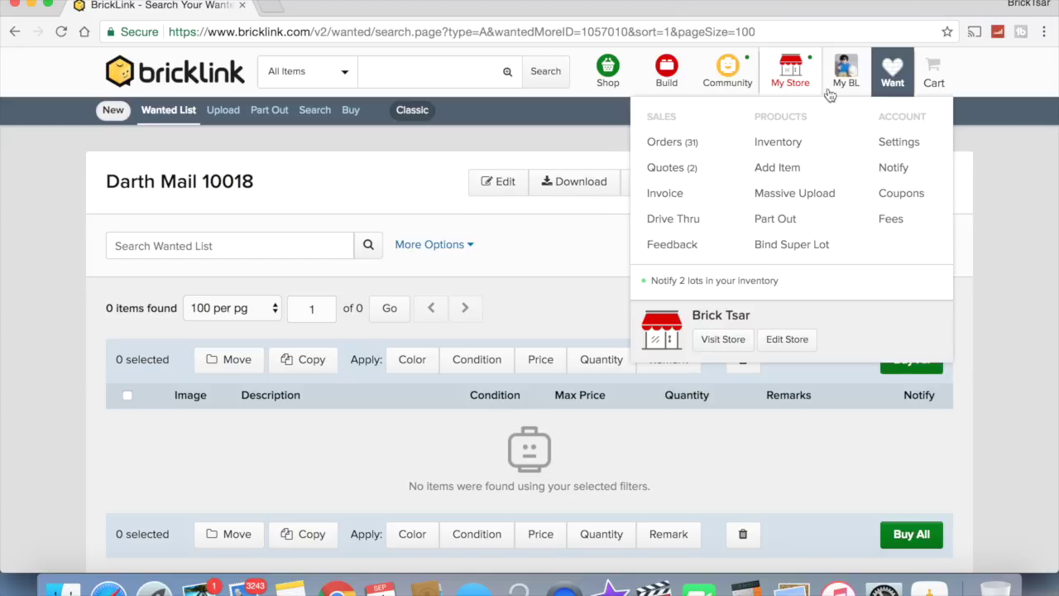
Step: Return to the wanted lists overview and examine the item counts of the lists and categories
mouse_move(827, 92)
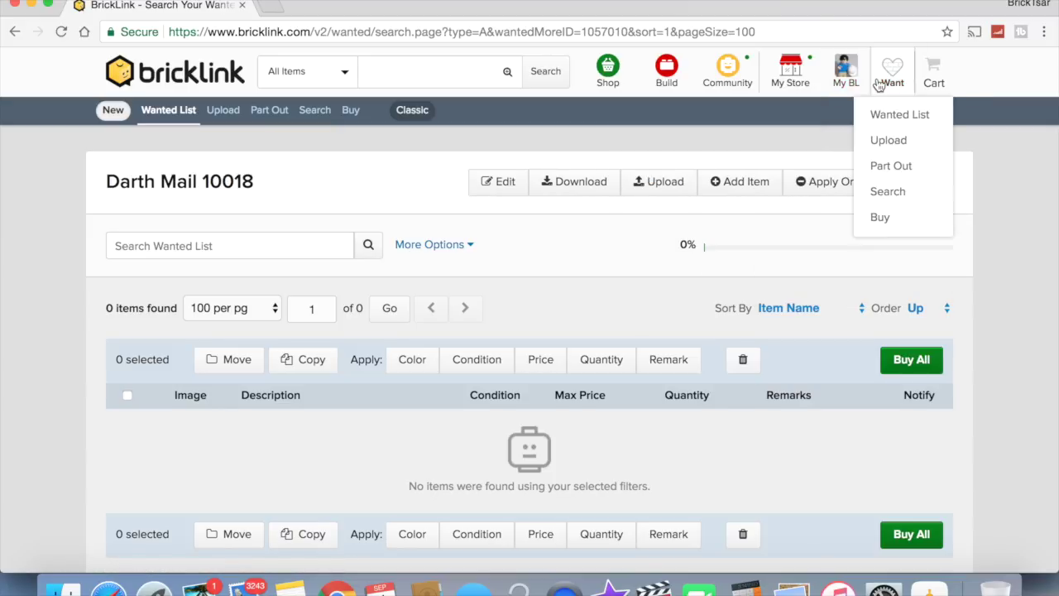
mouse_move(895, 73)
left_click(894, 119)
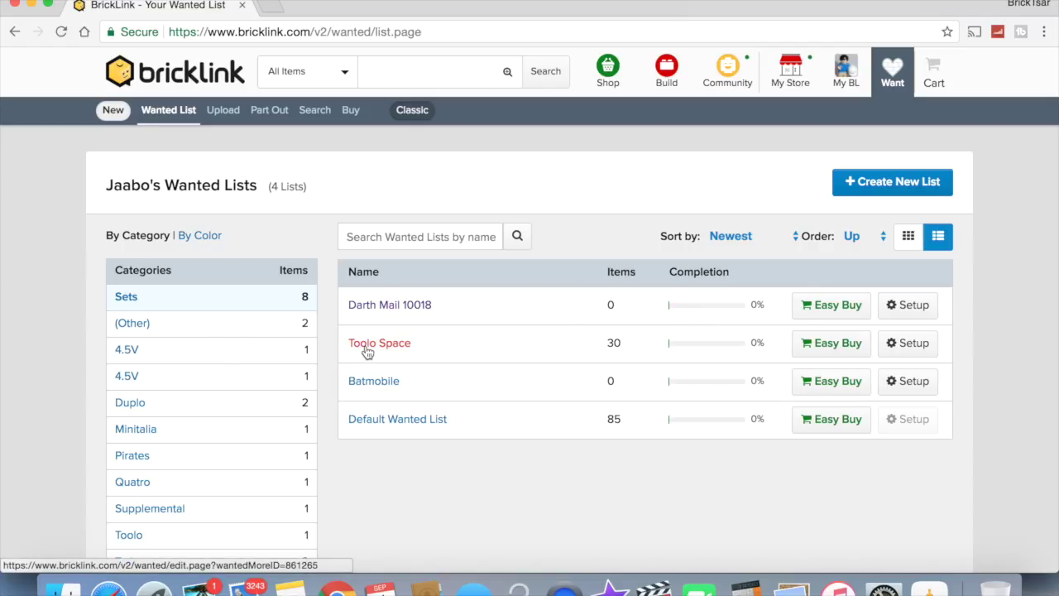
scroll(228, 346, "down", 5)
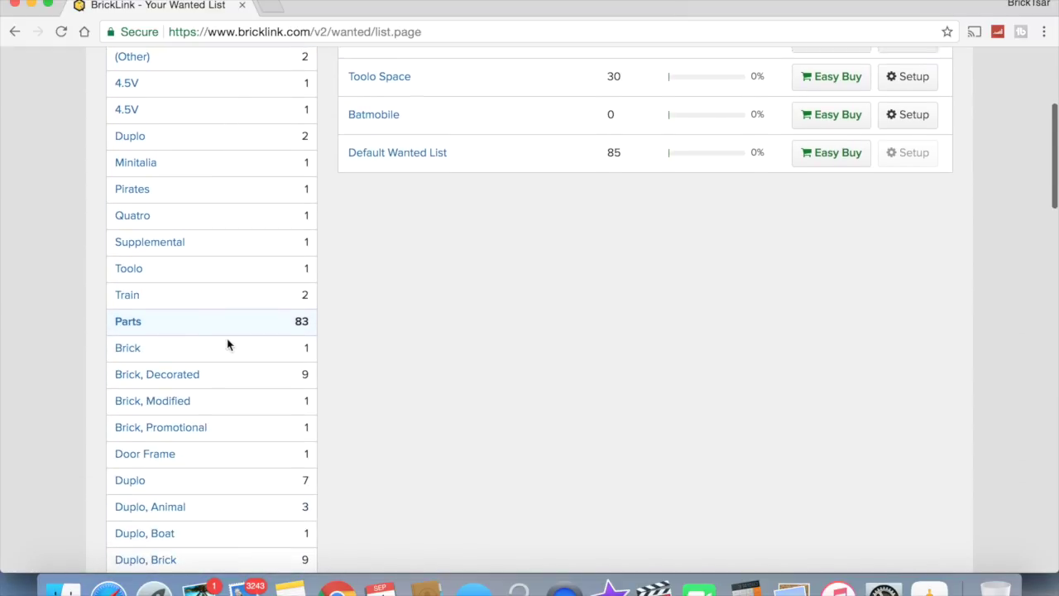
scroll(228, 346, "up", 5)
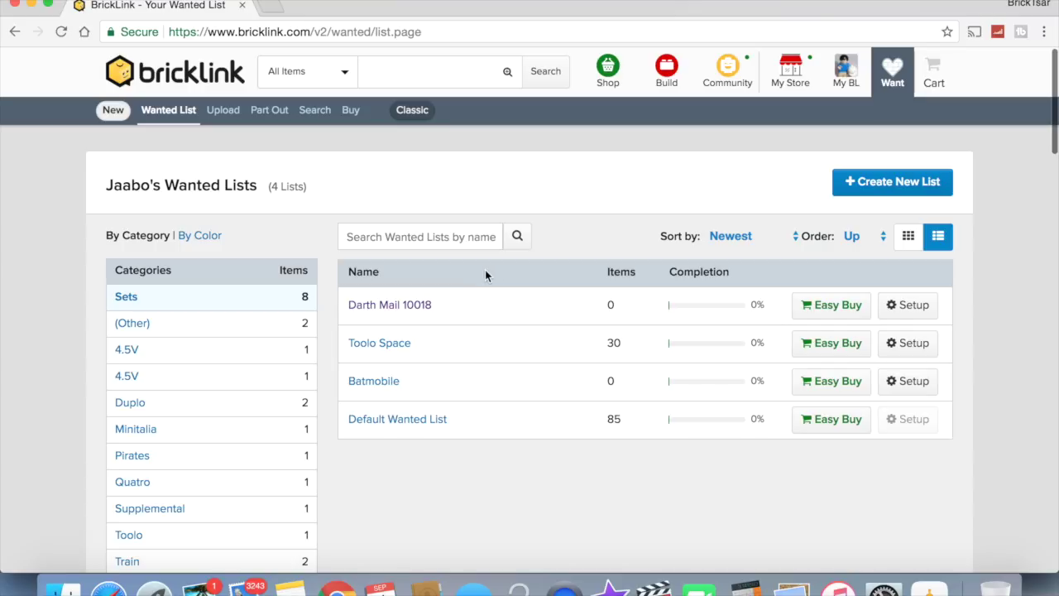
scroll(485, 270, "down", 3)
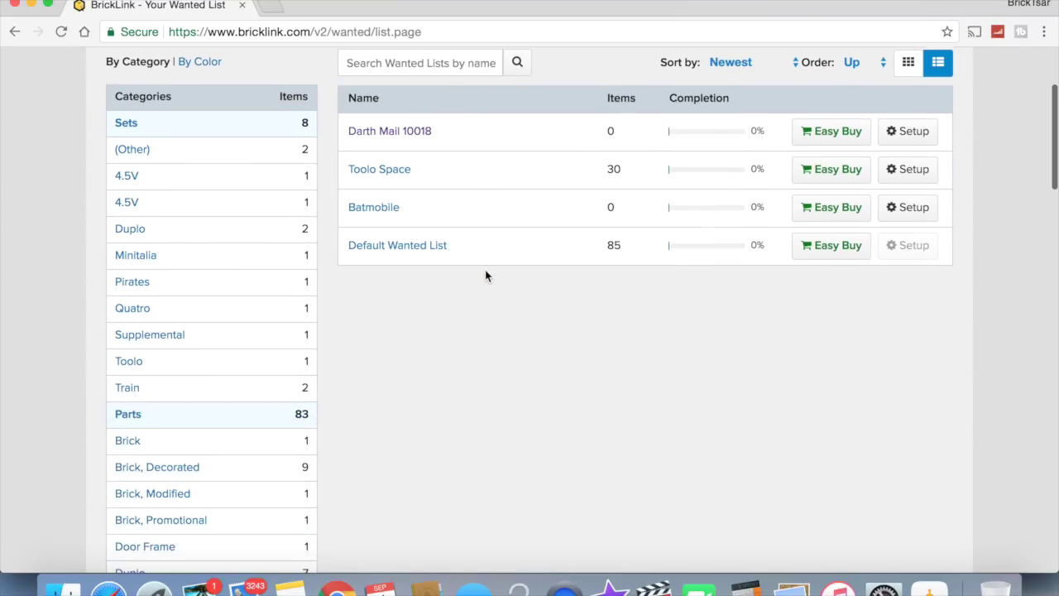
Step: Open the Default Wanted List and select the white Brick 2 x 3 with the 'GIANTS' pattern (3002pb32) for removal
left_click(406, 250)
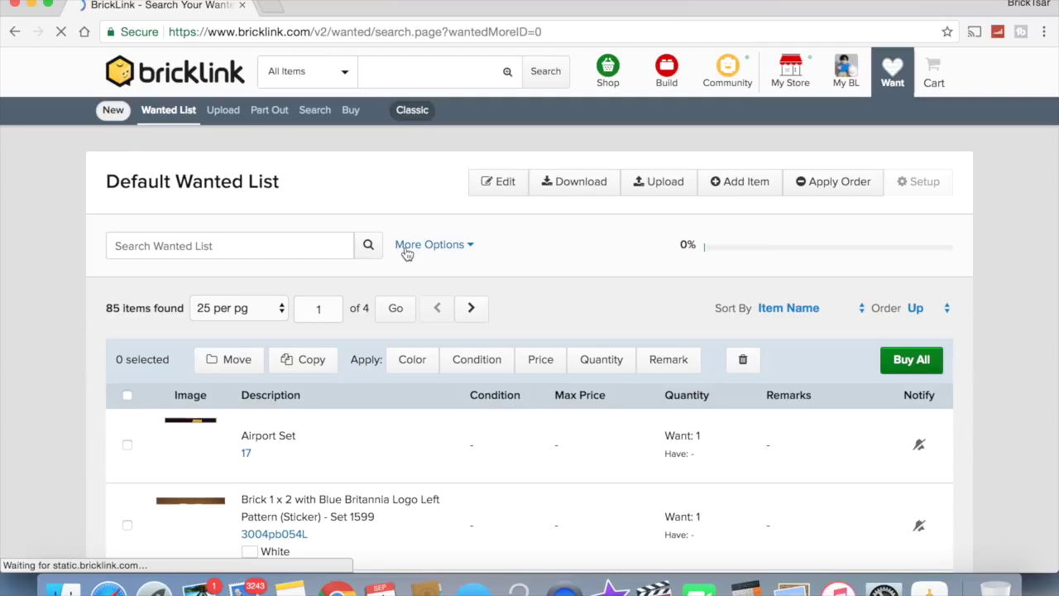
scroll(407, 253, "down", 4)
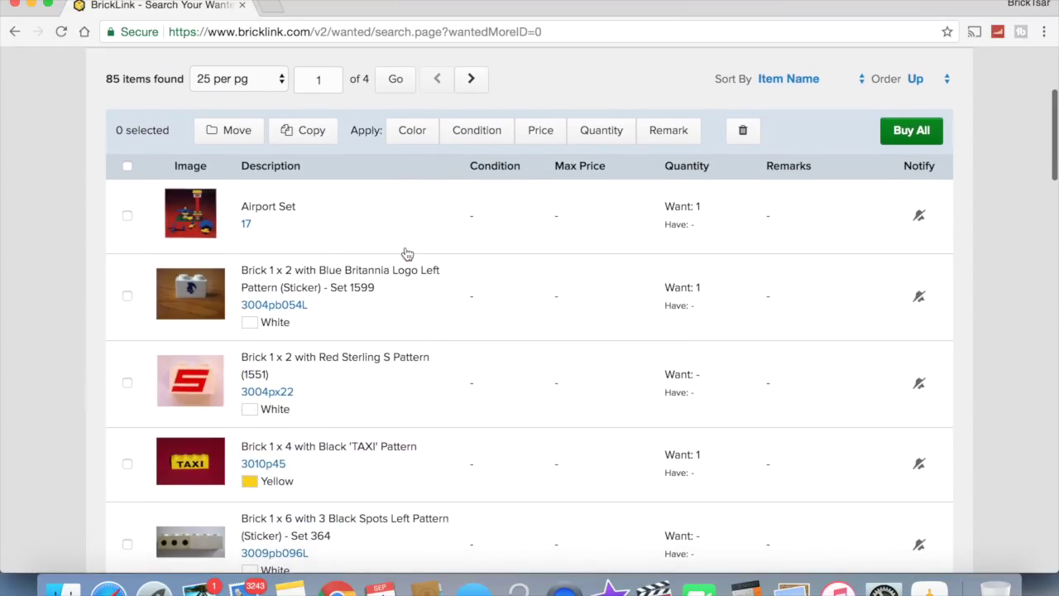
scroll(407, 253, "down", 1)
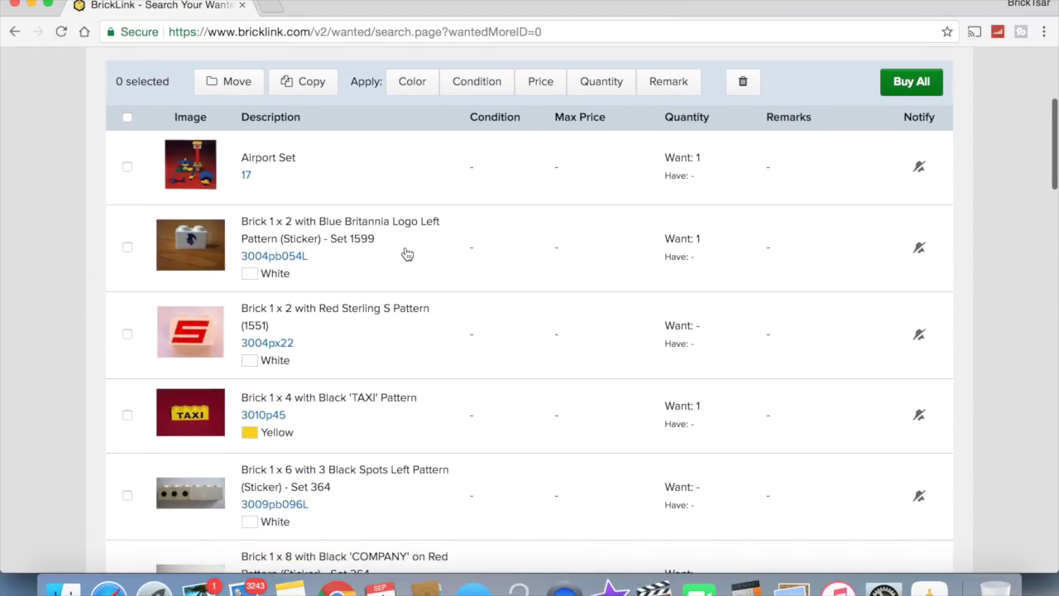
scroll(406, 254, "down", 1)
scroll(406, 253, "down", 3)
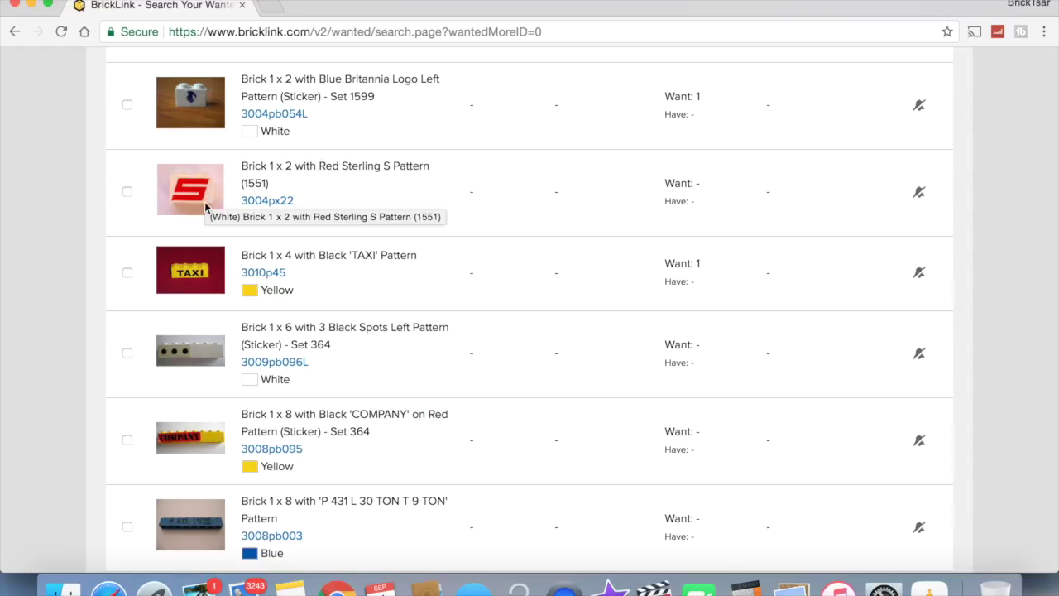
scroll(281, 324, "down", 3)
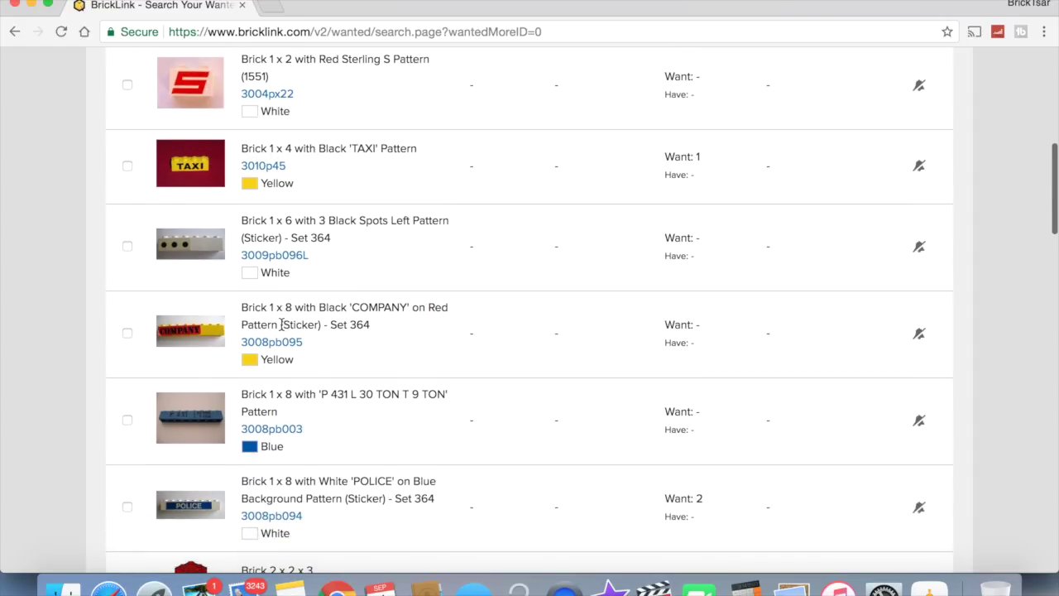
scroll(213, 330, "down", 5)
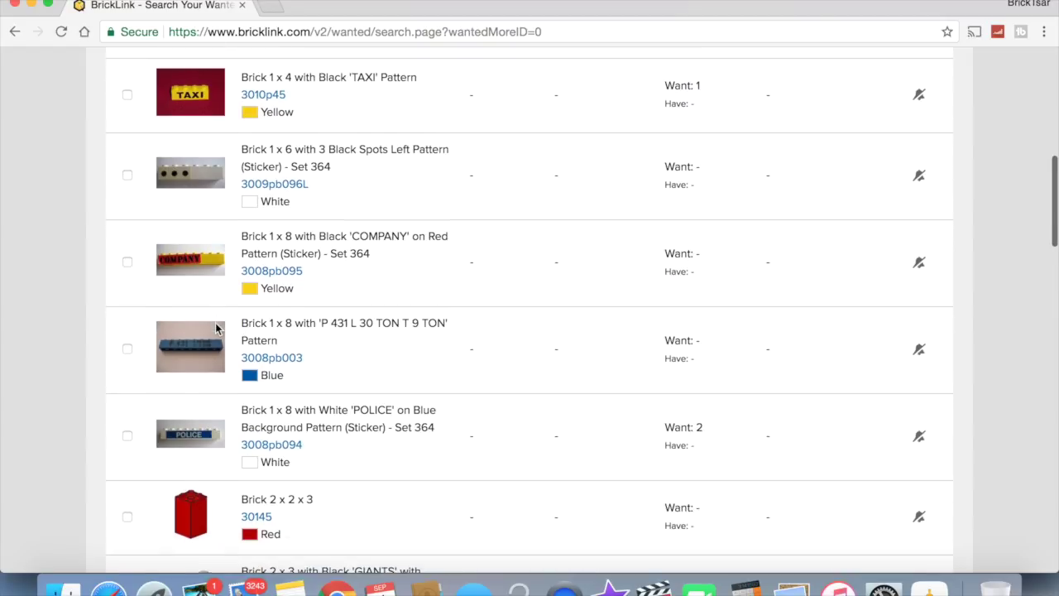
scroll(215, 329, "down", 4)
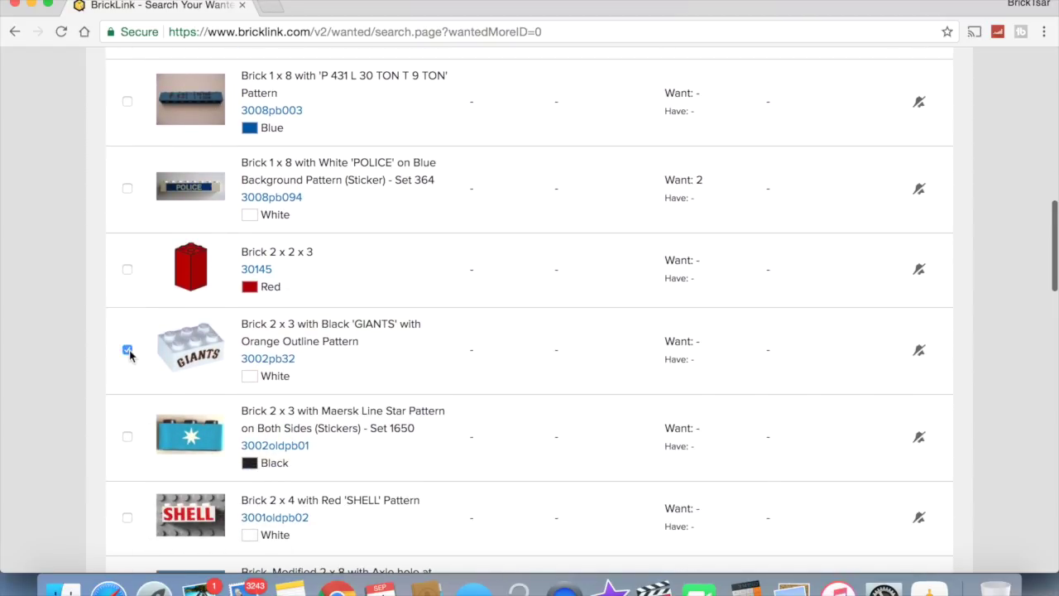
Step: Add the white Brick, Modified 2 x 8 with Axle hole at each End (30520) to the selection
scroll(207, 267, "up", 10)
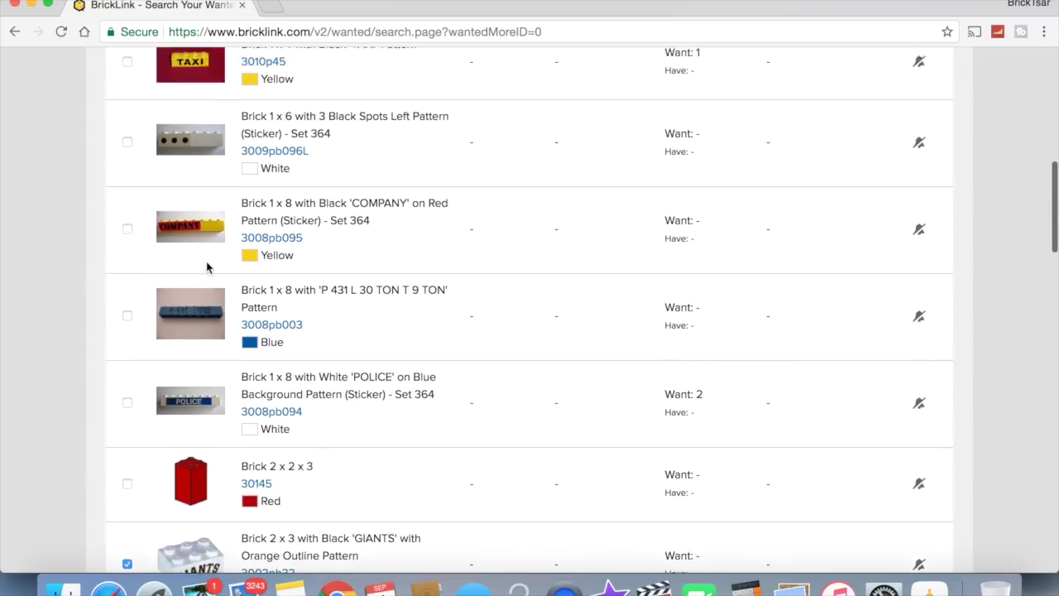
scroll(207, 266, "down", 6)
scroll(206, 267, "down", 9)
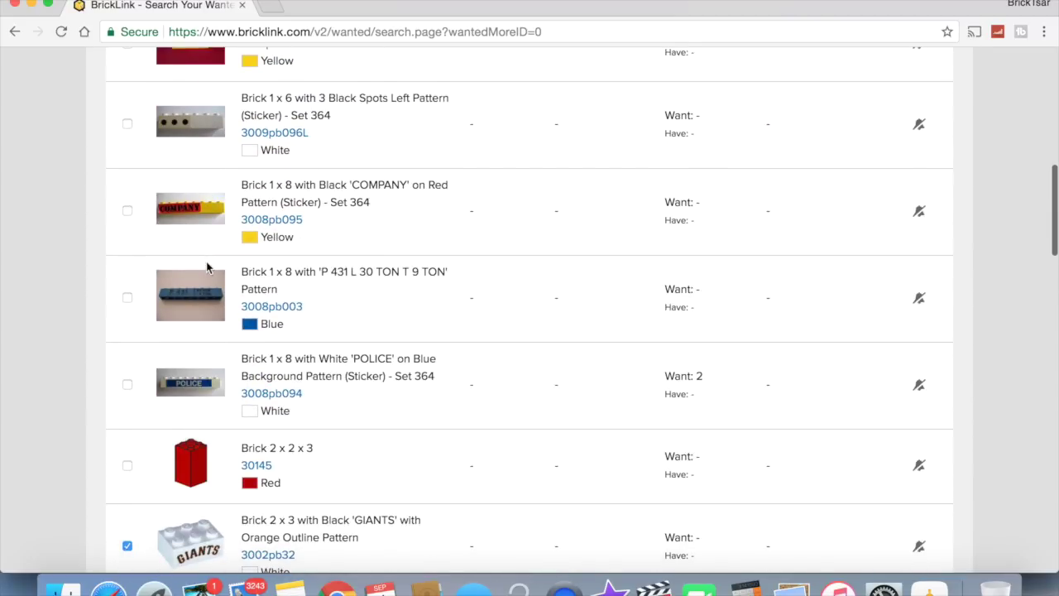
scroll(207, 265, "down", 1)
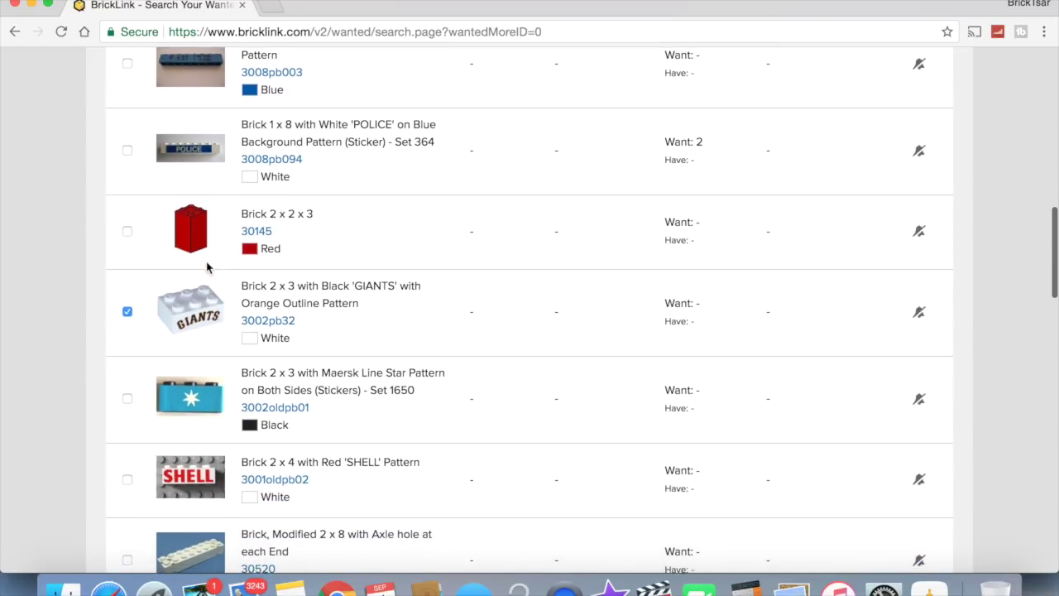
scroll(199, 246, "down", 3)
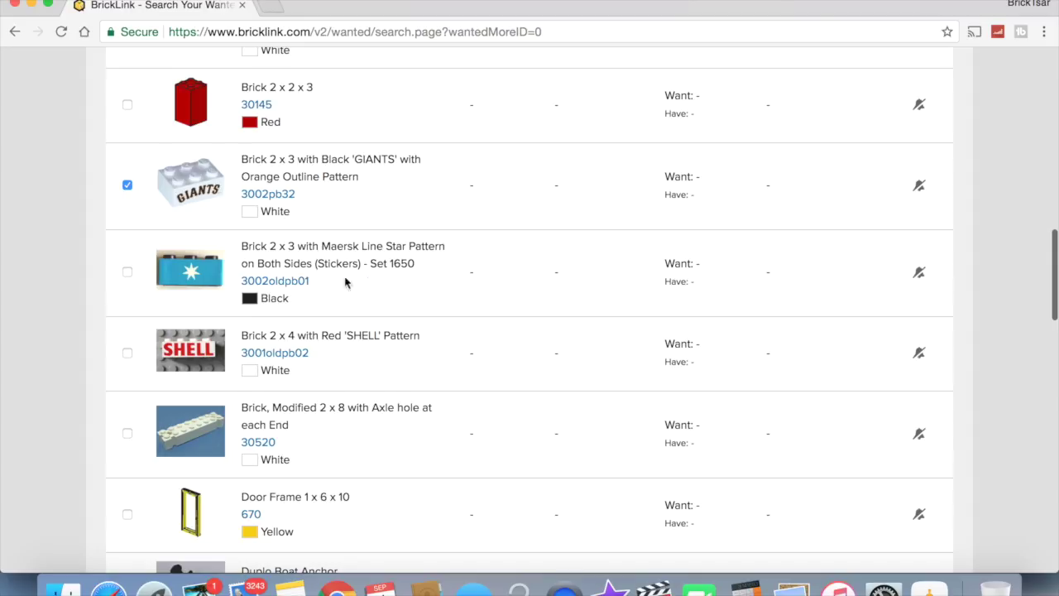
scroll(256, 327, "down", 3)
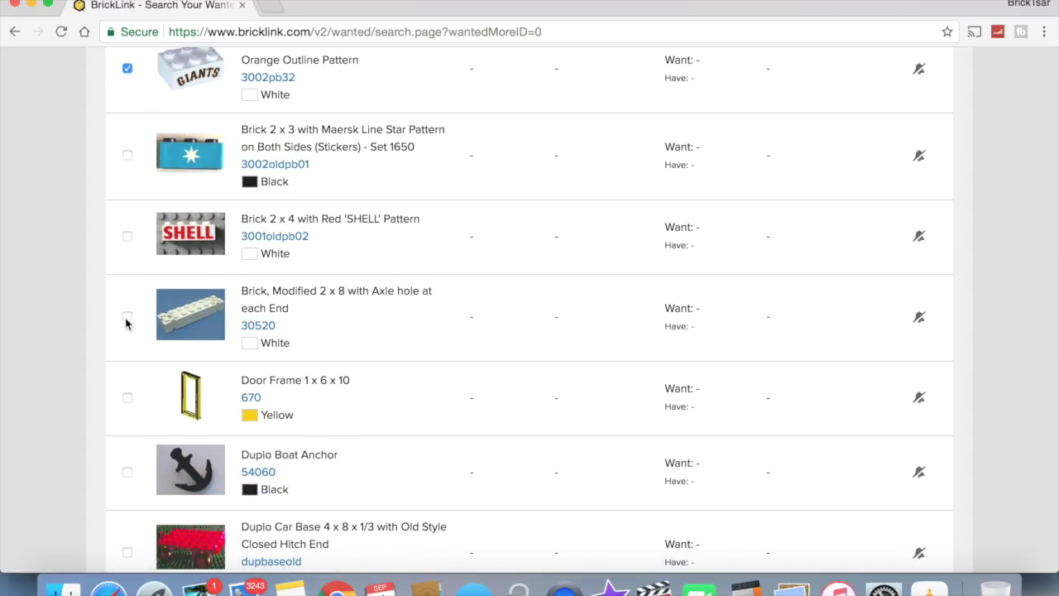
scroll(163, 323, "down", 4)
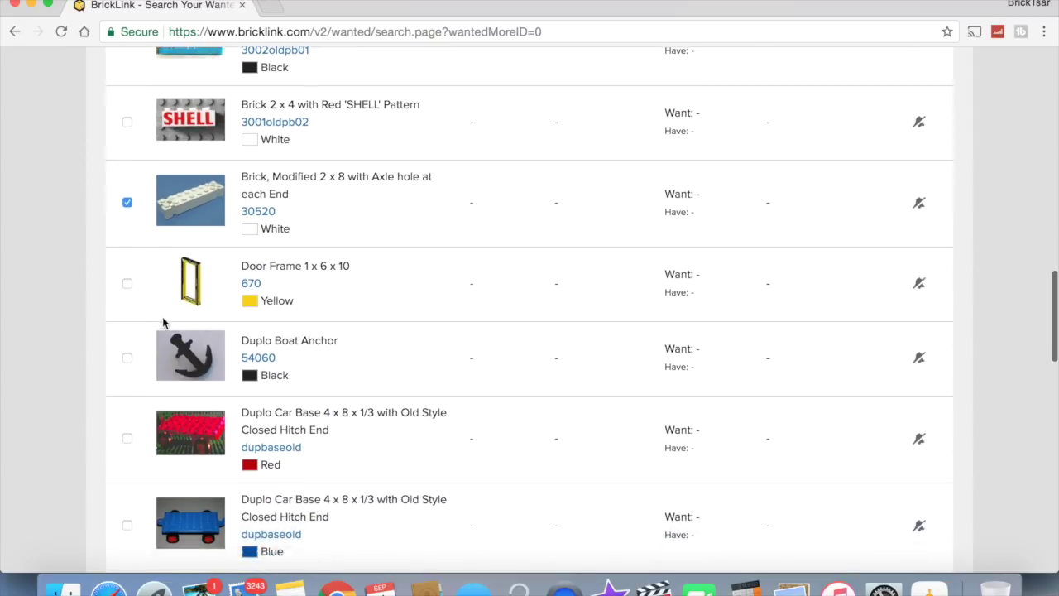
Step: Add the Duplo pirate figure, skull flag, reddish brown flagpole and bananas to the selection, and delete all six selected items
scroll(163, 322, "down", 8)
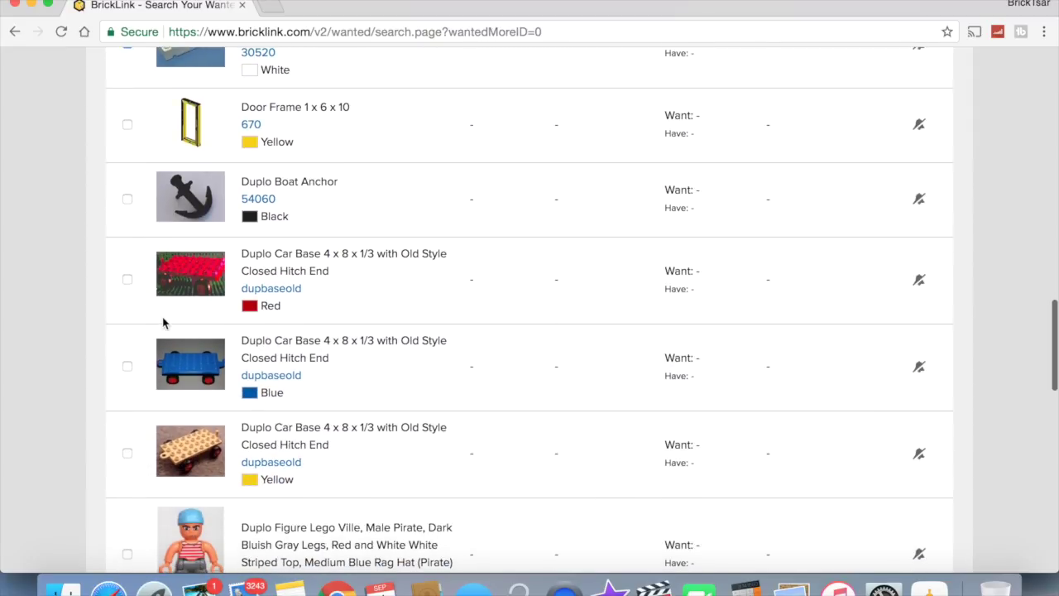
scroll(163, 323, "down", 3)
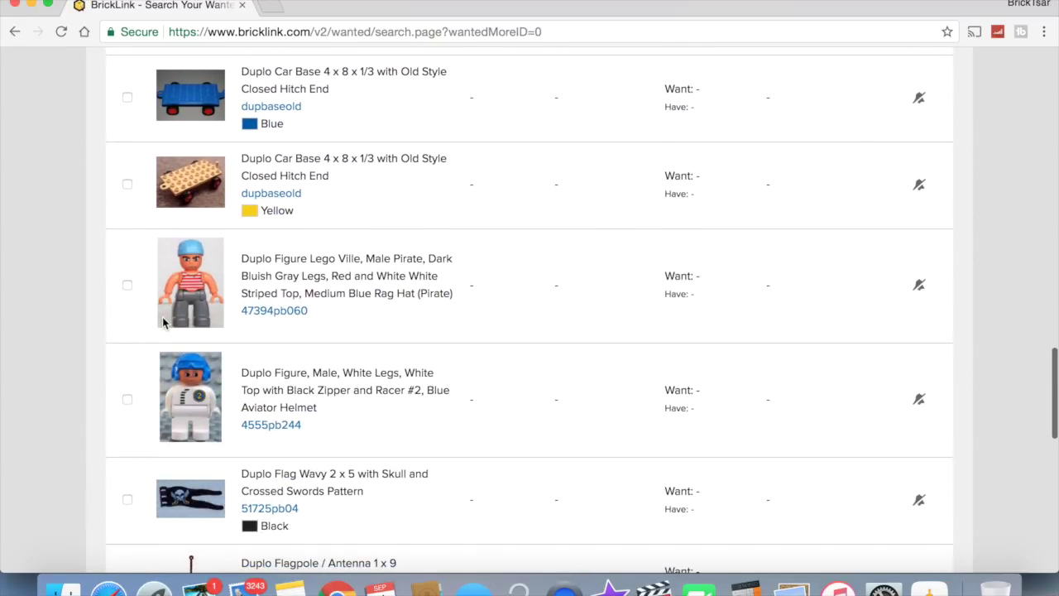
scroll(164, 323, "down", 1)
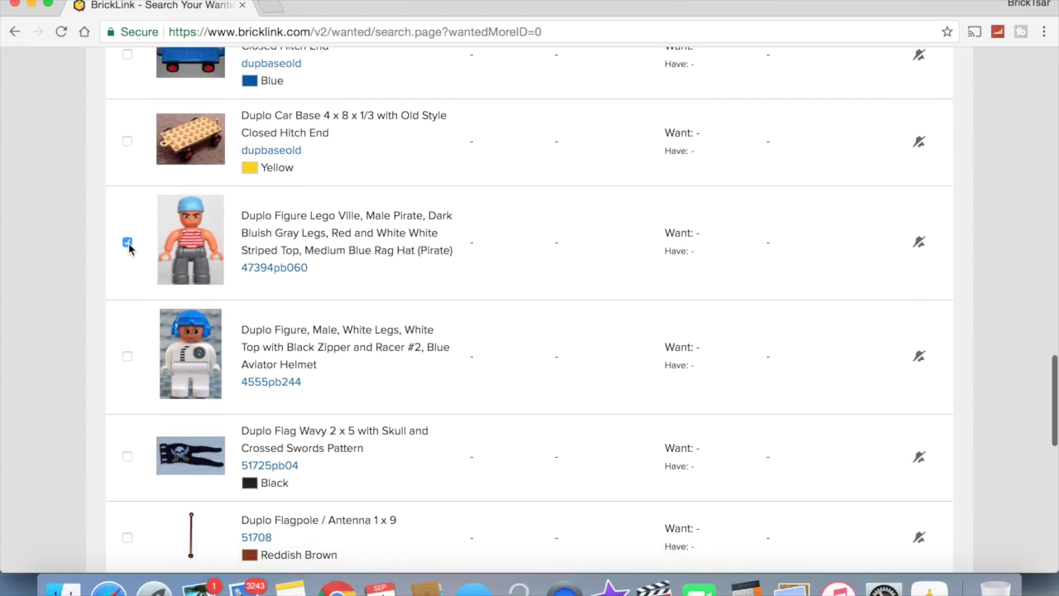
scroll(129, 252, "down", 3)
left_click(127, 339)
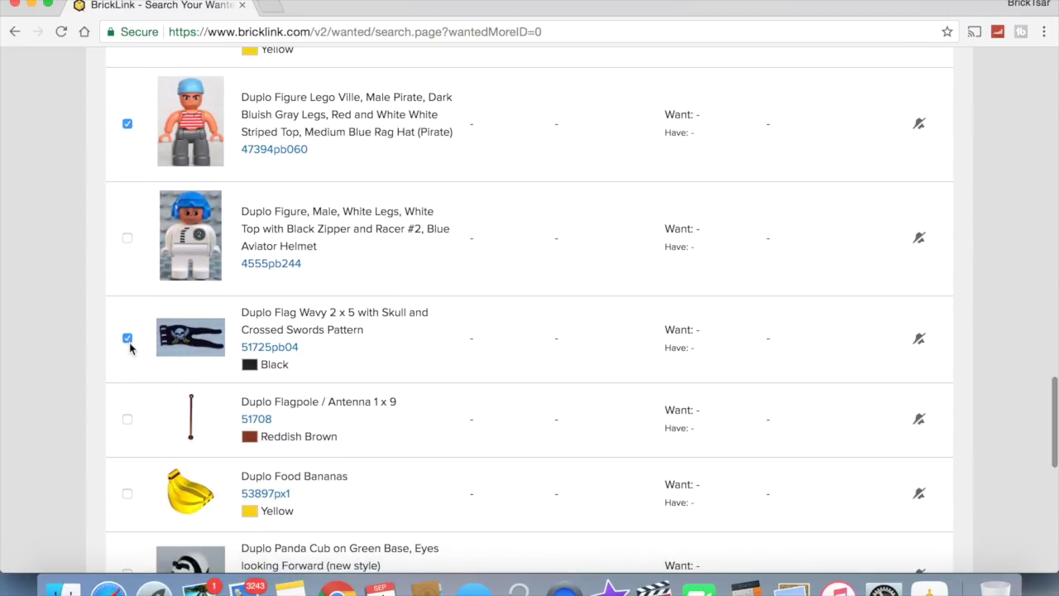
scroll(126, 428, "down", 1)
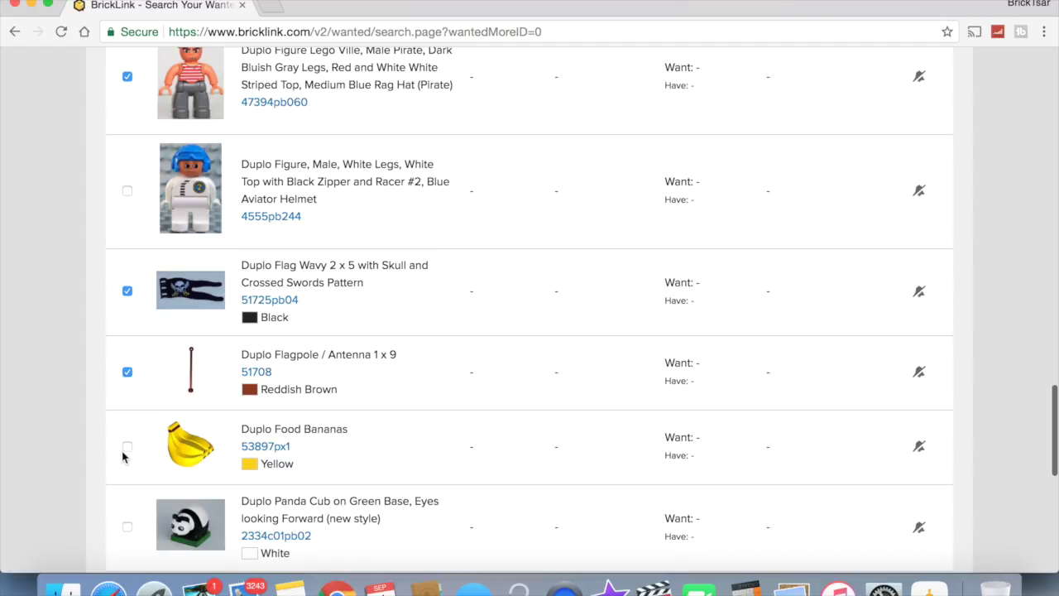
left_click(127, 448)
scroll(130, 451, "down", 4)
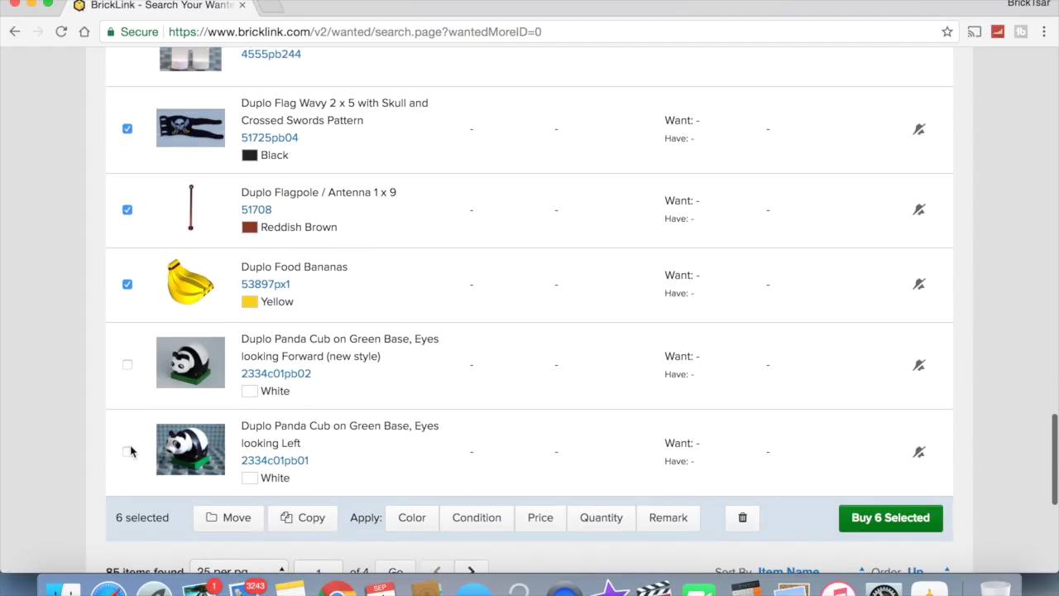
scroll(130, 451, "down", 1)
left_click(743, 468)
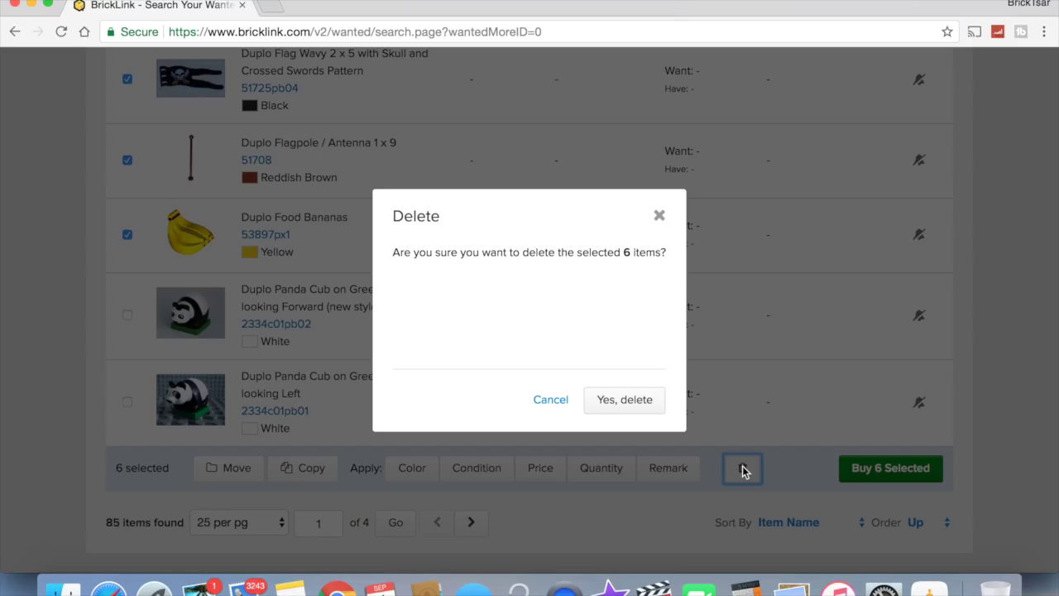
left_click(625, 400)
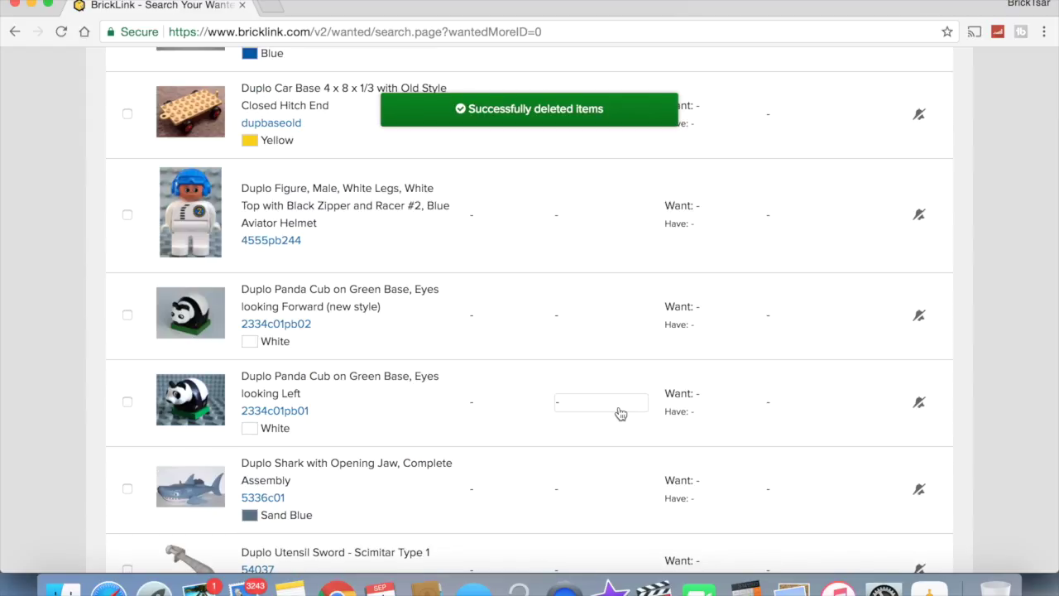
Step: Select the Duplo scimitar sword (54037) and the Duplo brick with boat anchor chain (54980c01), and delete both
scroll(284, 398, "down", 2)
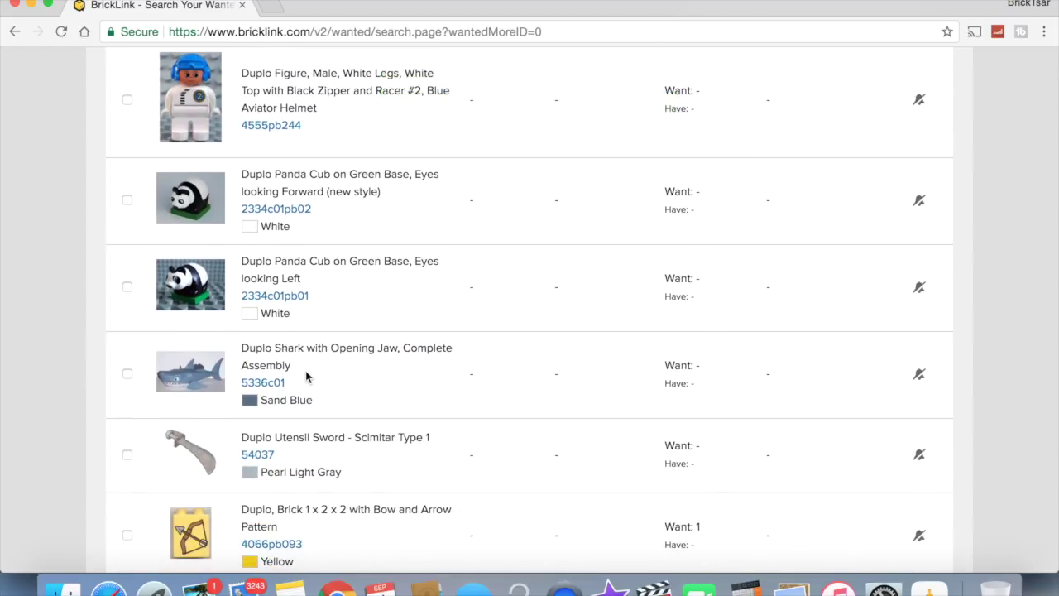
left_click(126, 456)
scroll(129, 460, "down", 5)
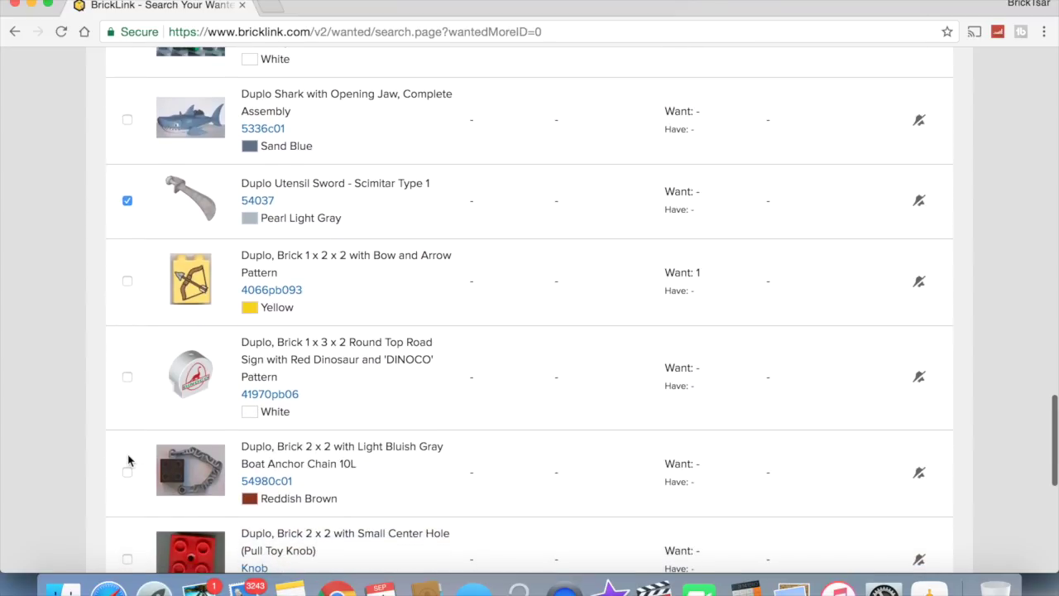
scroll(128, 460, "down", 1)
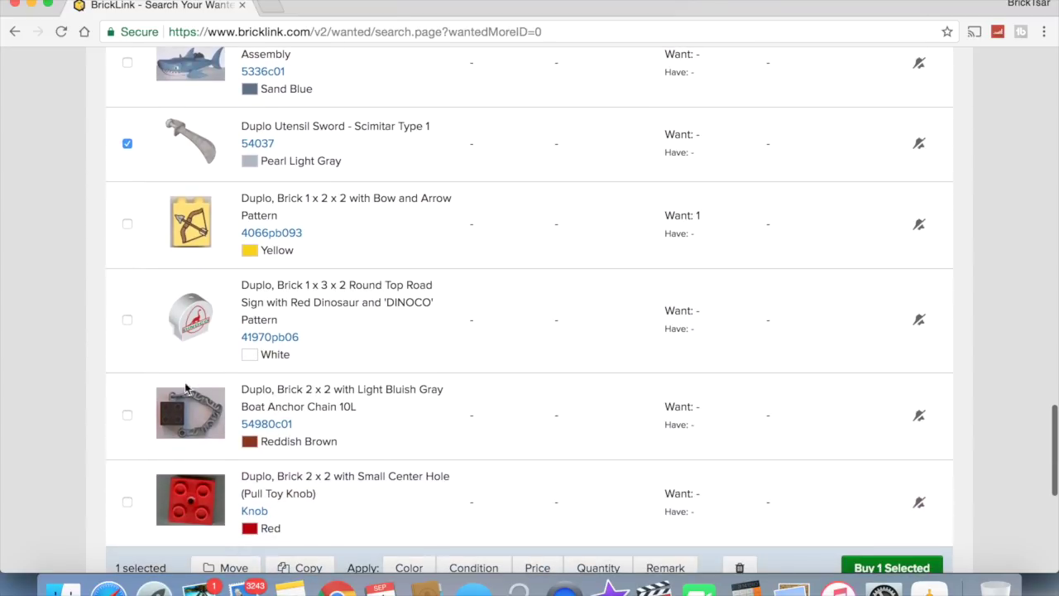
left_click(126, 415)
scroll(129, 422, "down", 3)
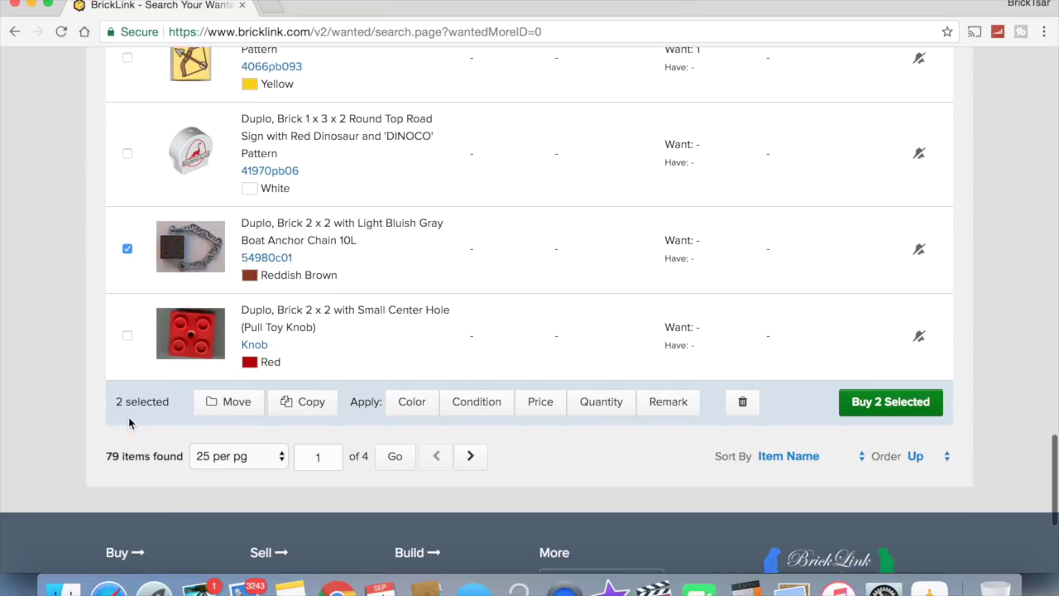
left_click(741, 403)
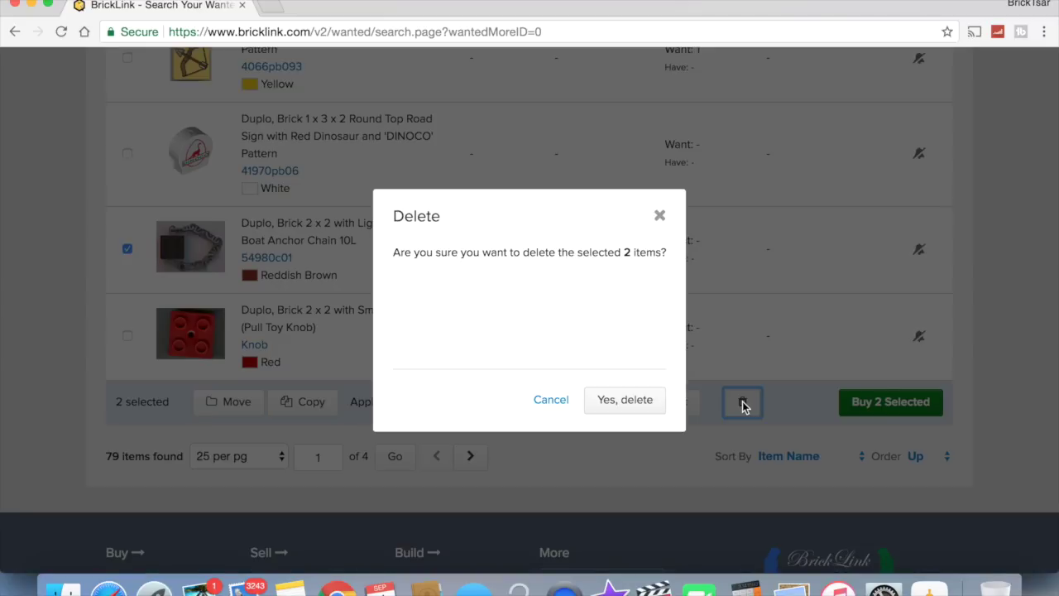
left_click(550, 400)
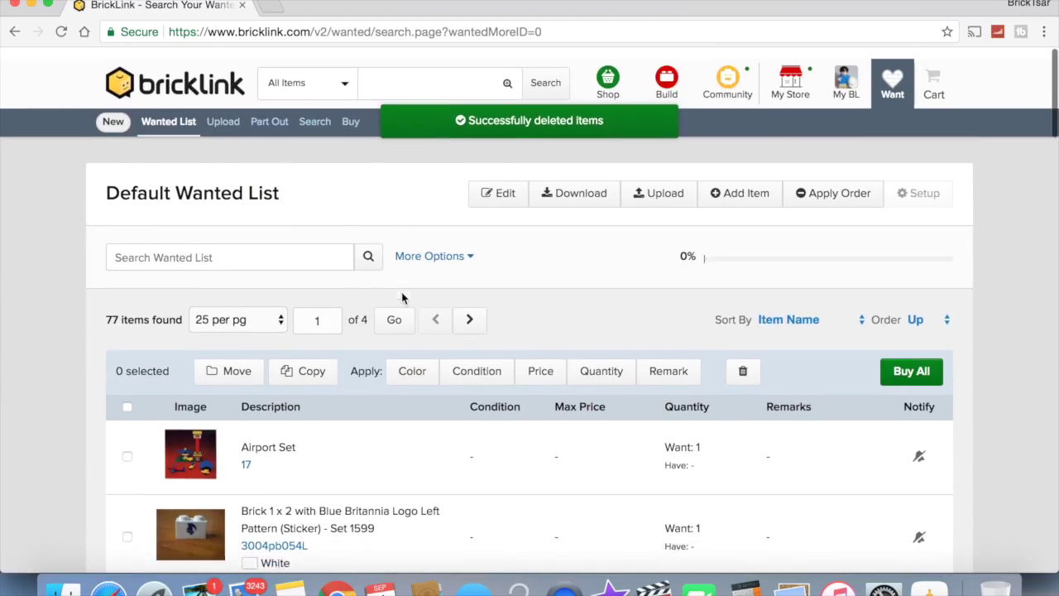
Step: Show 100 items per page in the Default Wanted List and select the Duplo panda face brick (4198pb03)
left_click(248, 308)
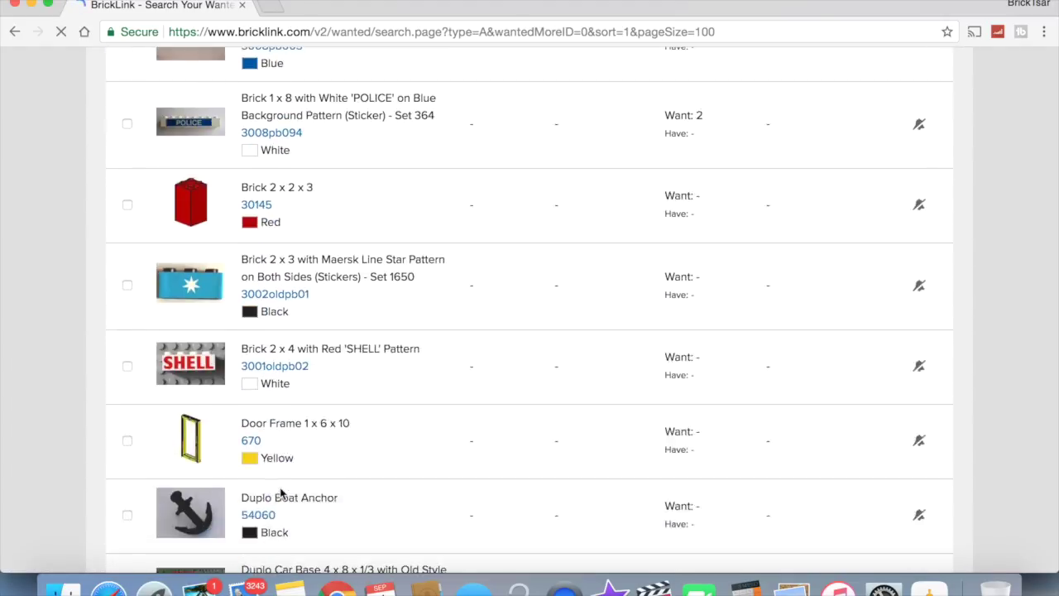
scroll(281, 494, "down", 10)
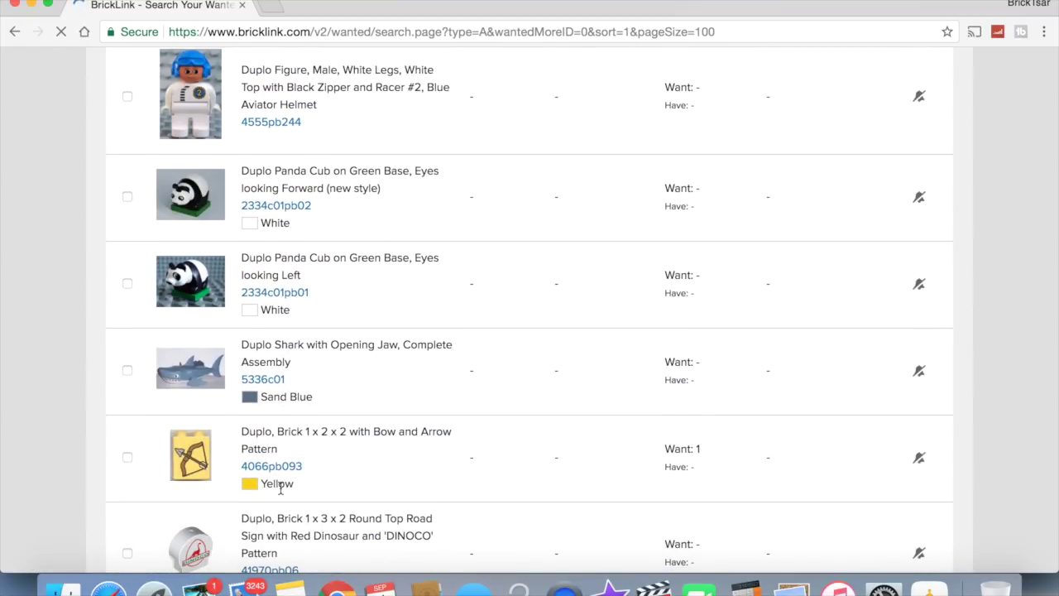
scroll(280, 488, "down", 4)
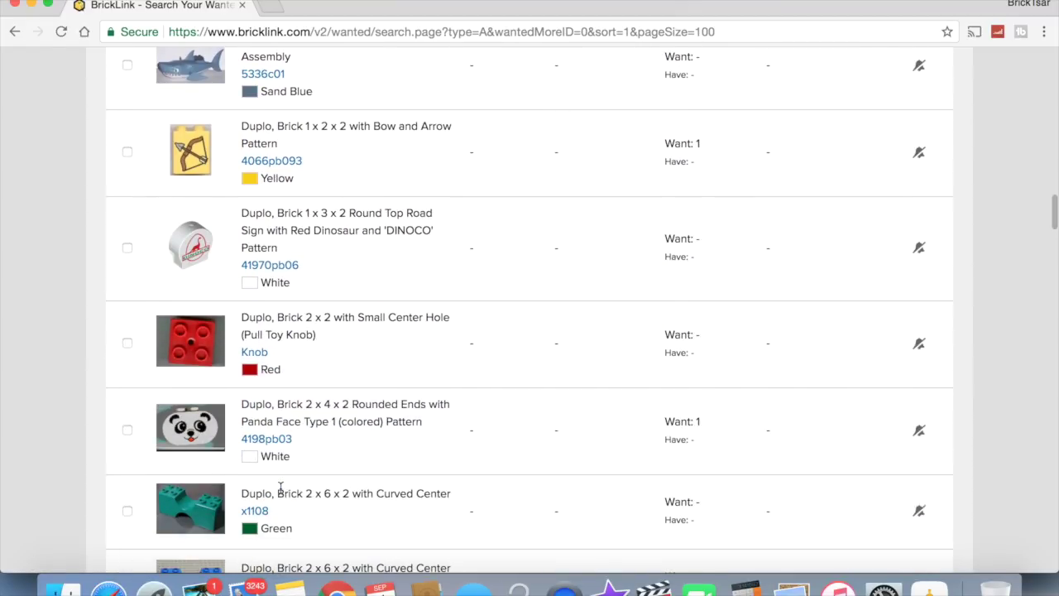
scroll(281, 490, "down", 3)
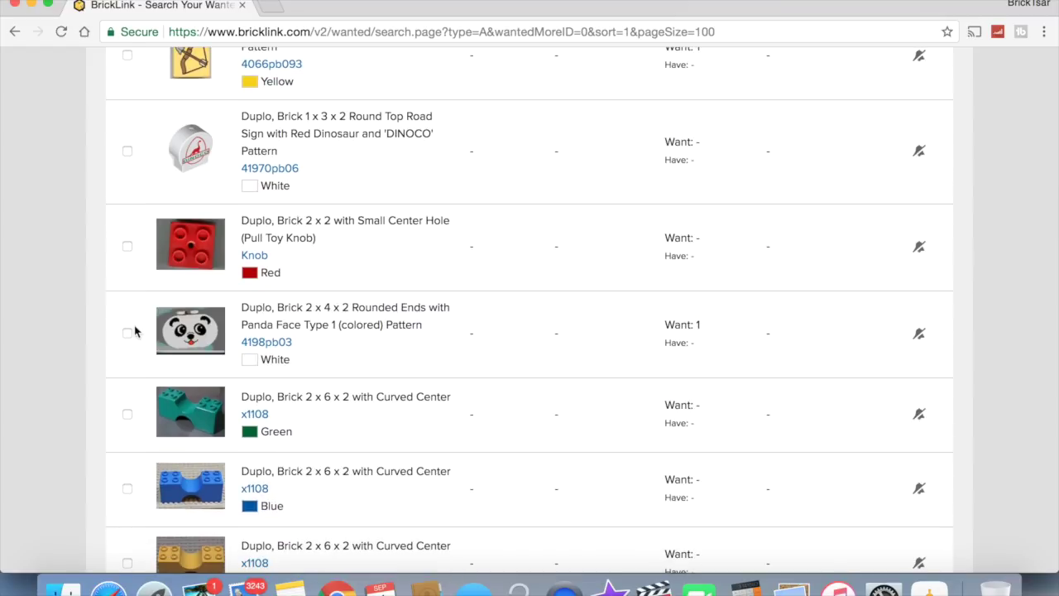
scroll(170, 460, "down", 5)
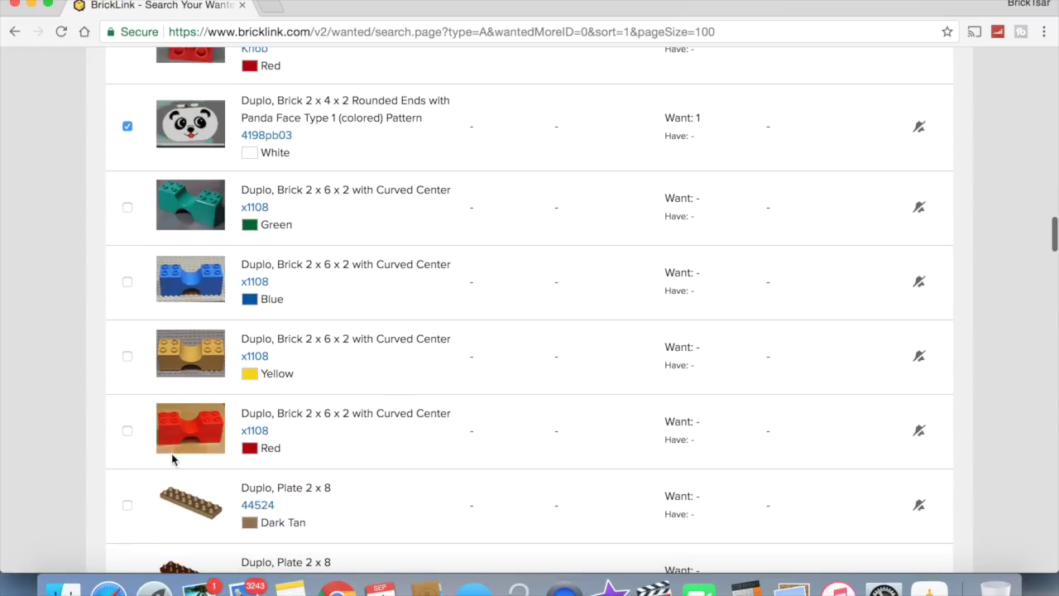
Step: Add the Duplo Plate 2 x 8 (44524) in Dark Tan and in Reddish Brown to the selection
scroll(299, 487, "down", 3)
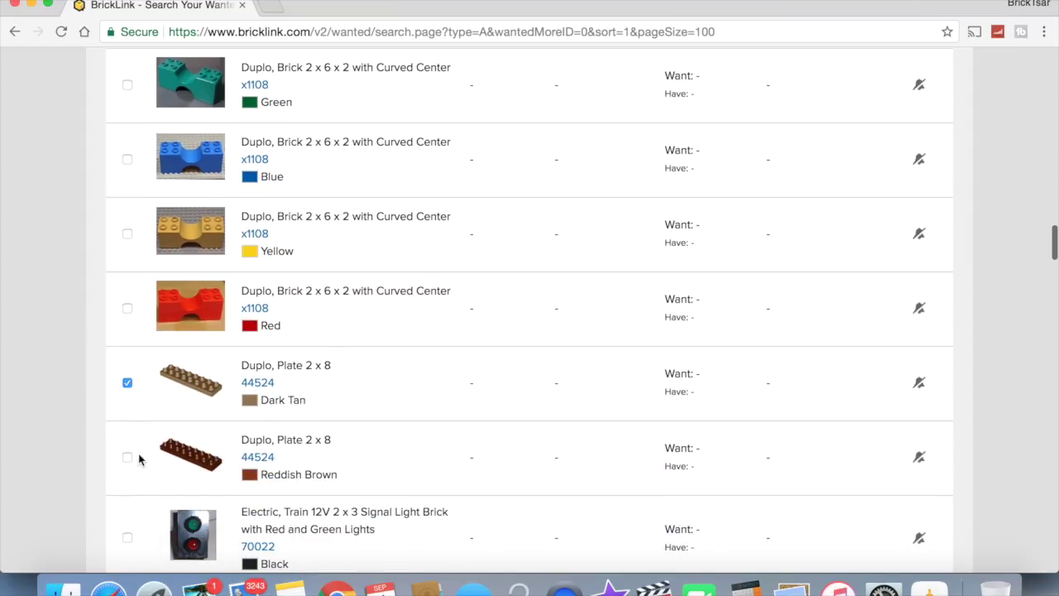
left_click(127, 458)
scroll(128, 462, "down", 5)
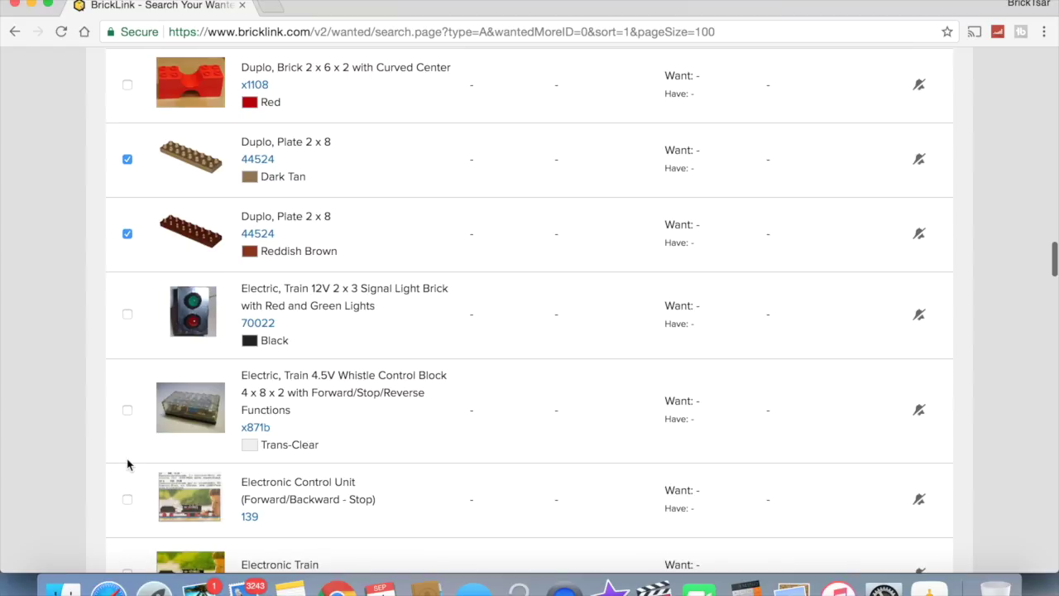
Step: Add the blue Flag 2 x 2 with basketball sticker (2335pb044) and the LEGO Club Lime Max minifigure (gen070) to the selection
scroll(254, 416, "down", 4)
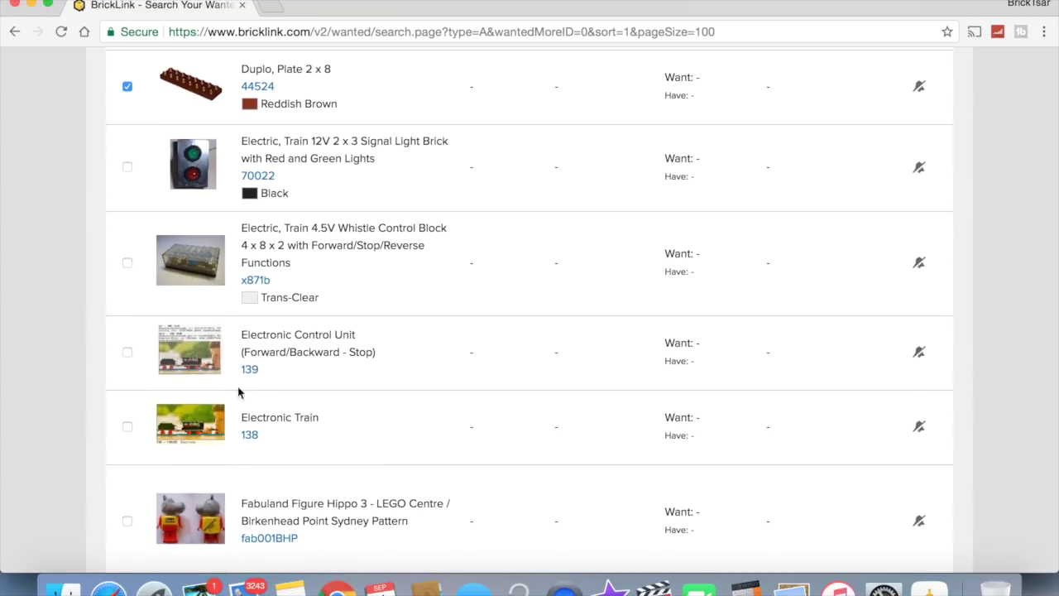
scroll(220, 396, "down", 5)
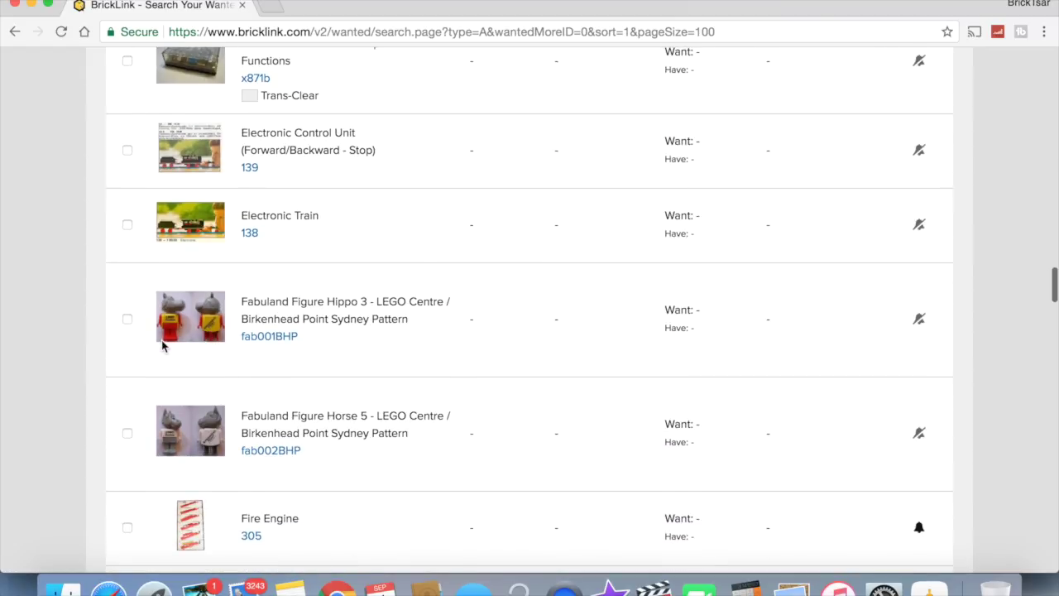
scroll(162, 346, "down", 1)
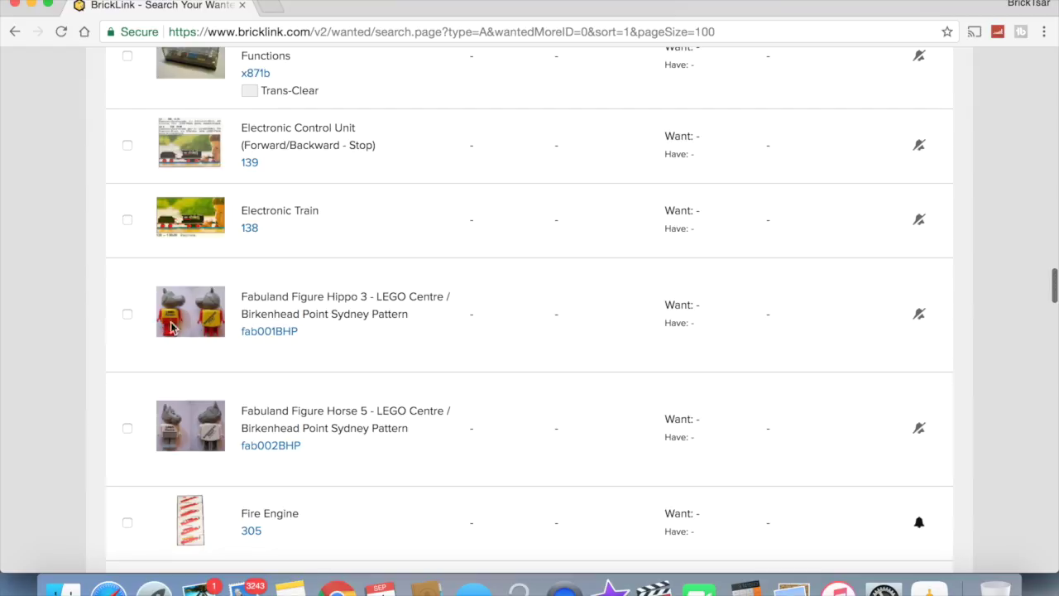
scroll(163, 370, "down", 2)
scroll(171, 375, "down", 5)
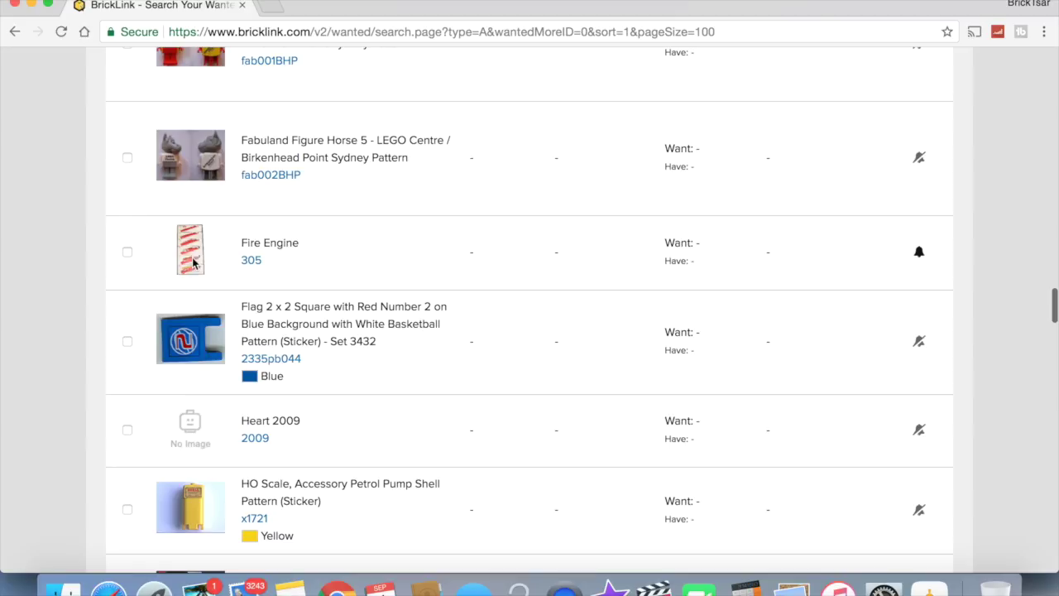
scroll(219, 380, "down", 1)
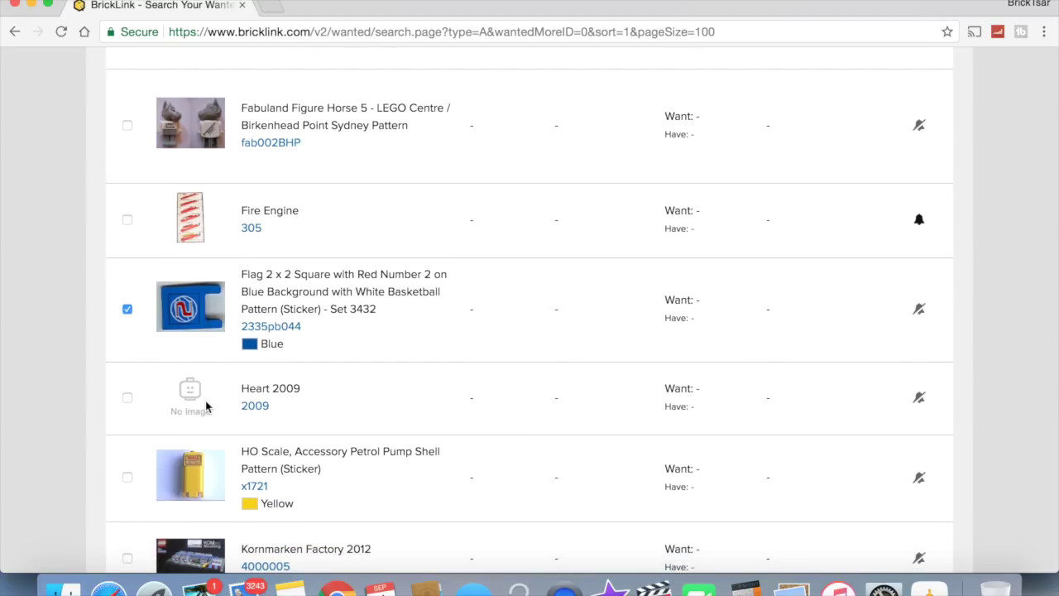
scroll(206, 407, "down", 7)
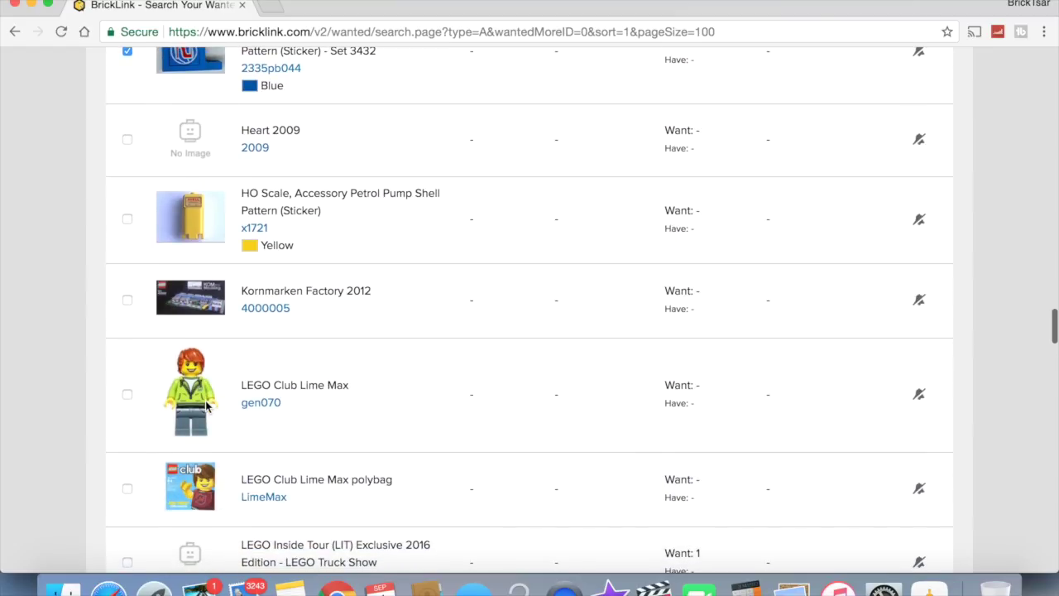
scroll(126, 395, "down", 6)
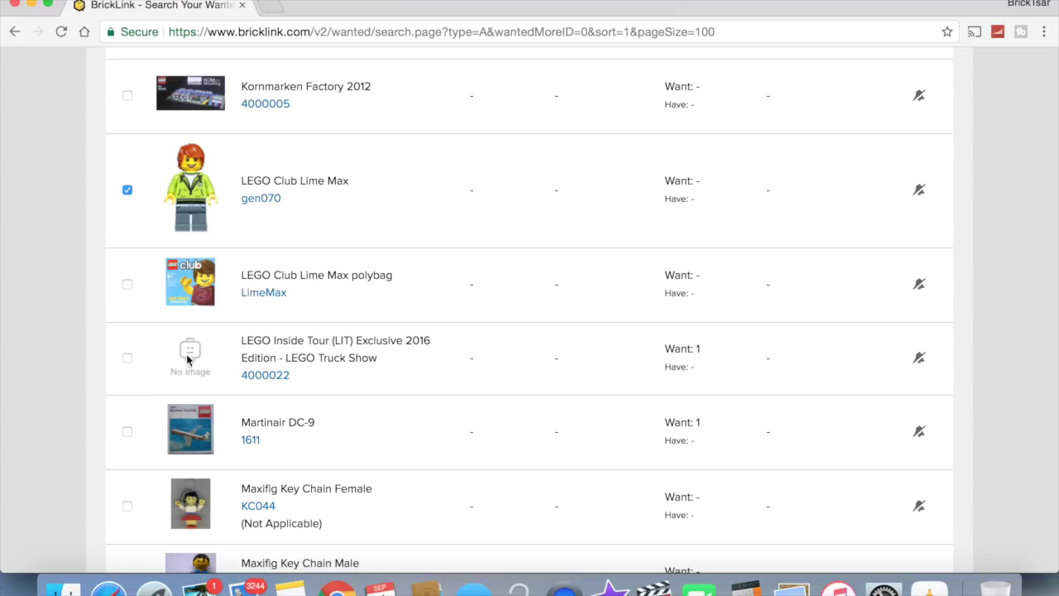
Step: Review the wanted items listed after LEGO Club Lime Max, down to the set stickers, for more entries to remove
scroll(277, 397, "down", 5)
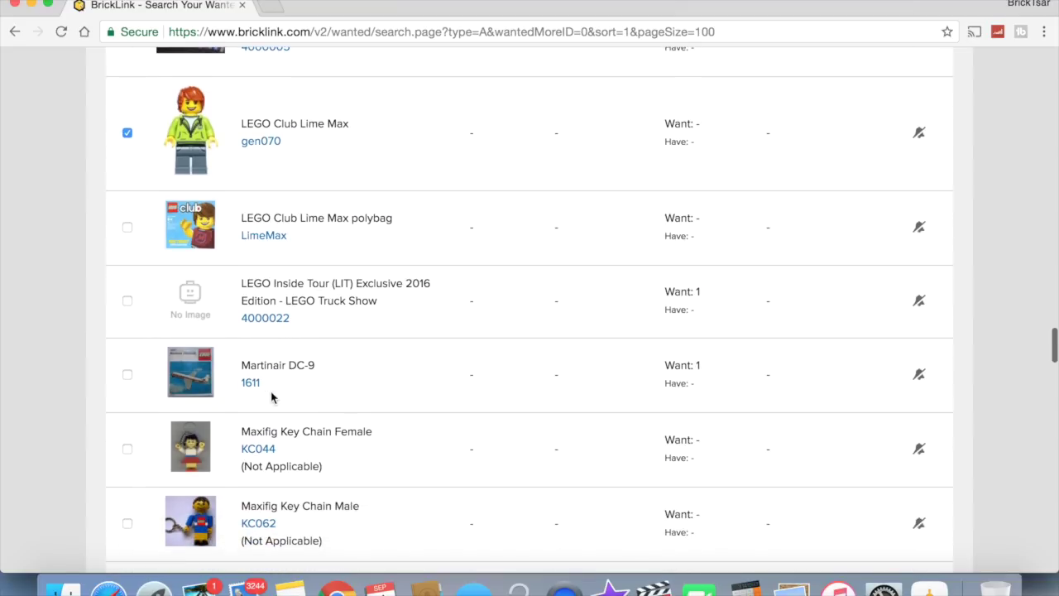
scroll(251, 346, "down", 3)
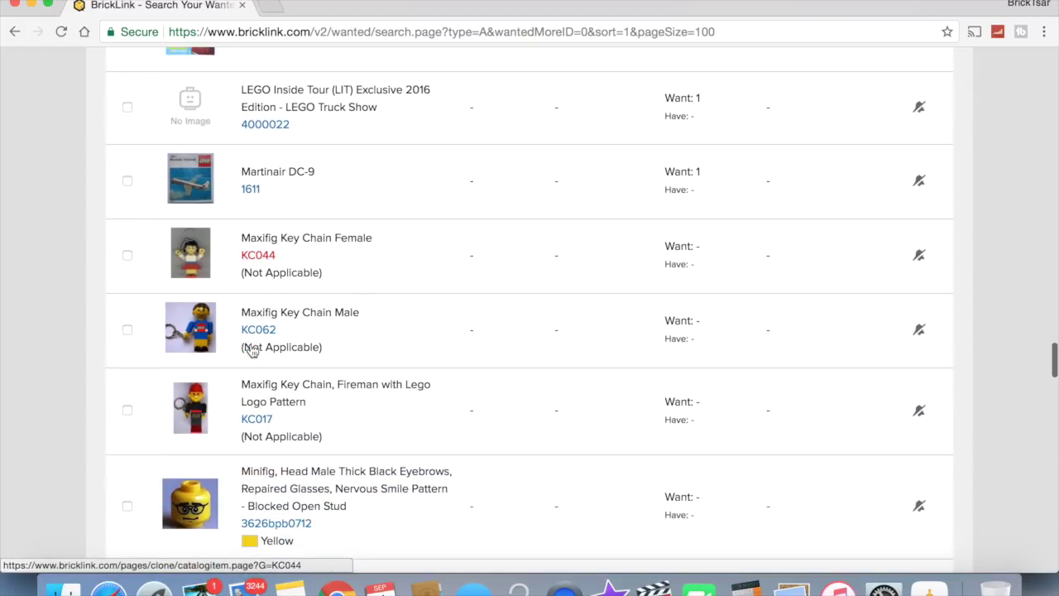
scroll(250, 342, "down", 2)
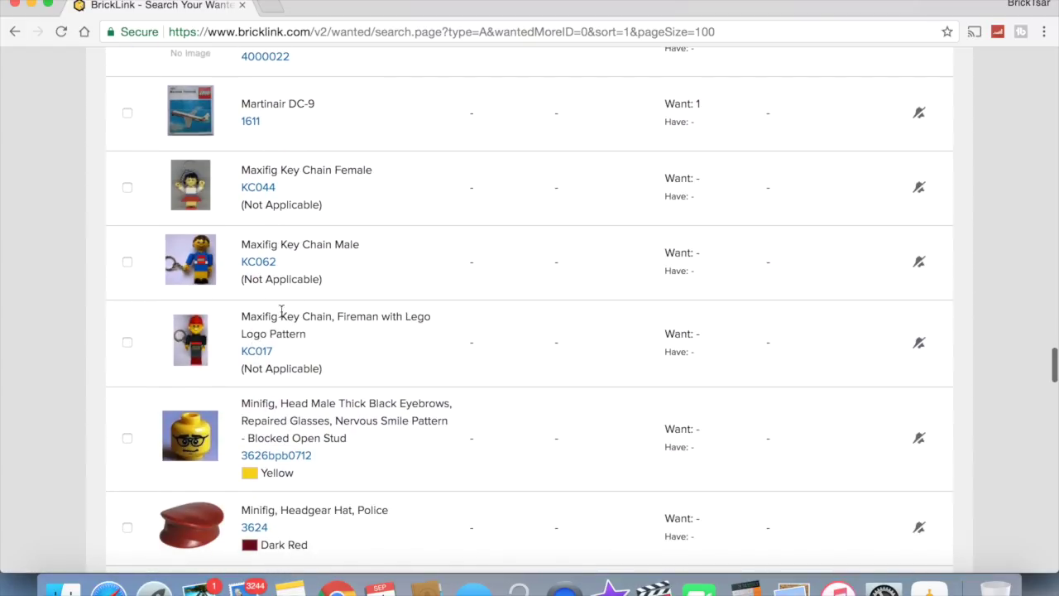
scroll(193, 348, "down", 4)
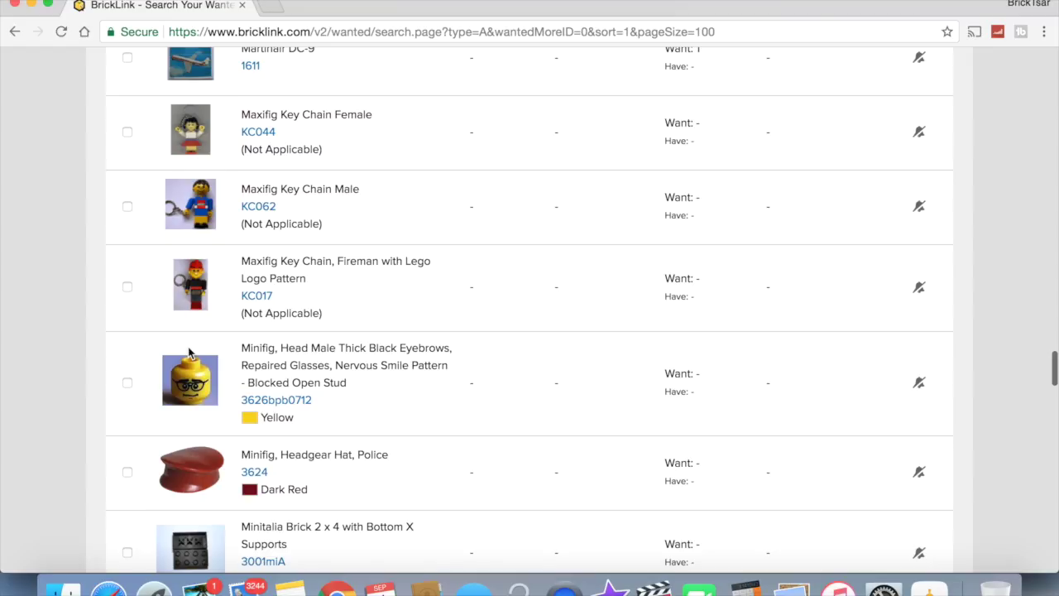
scroll(190, 381, "down", 5)
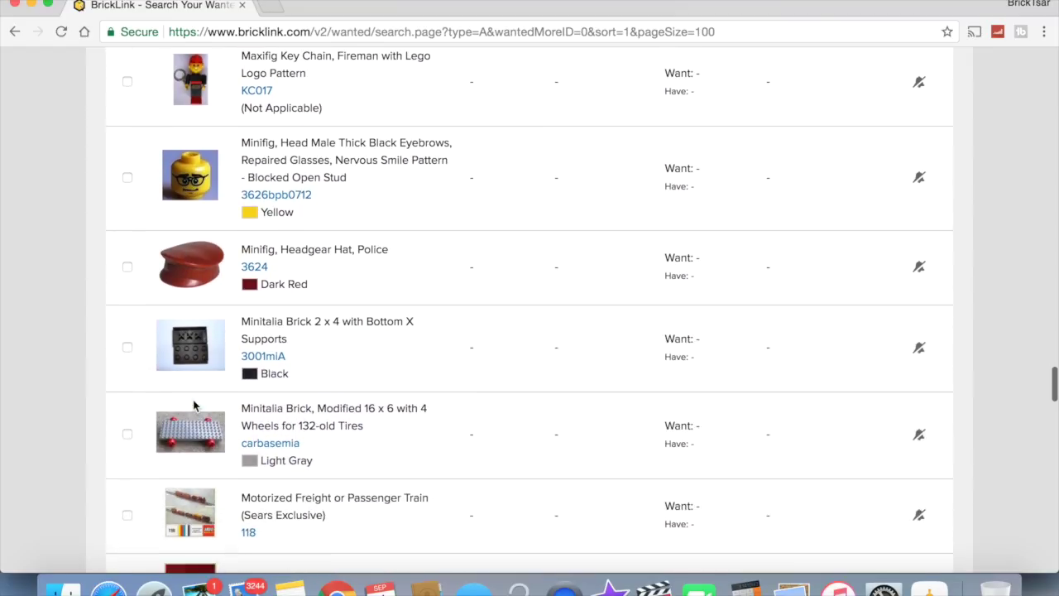
scroll(193, 405, "down", 2)
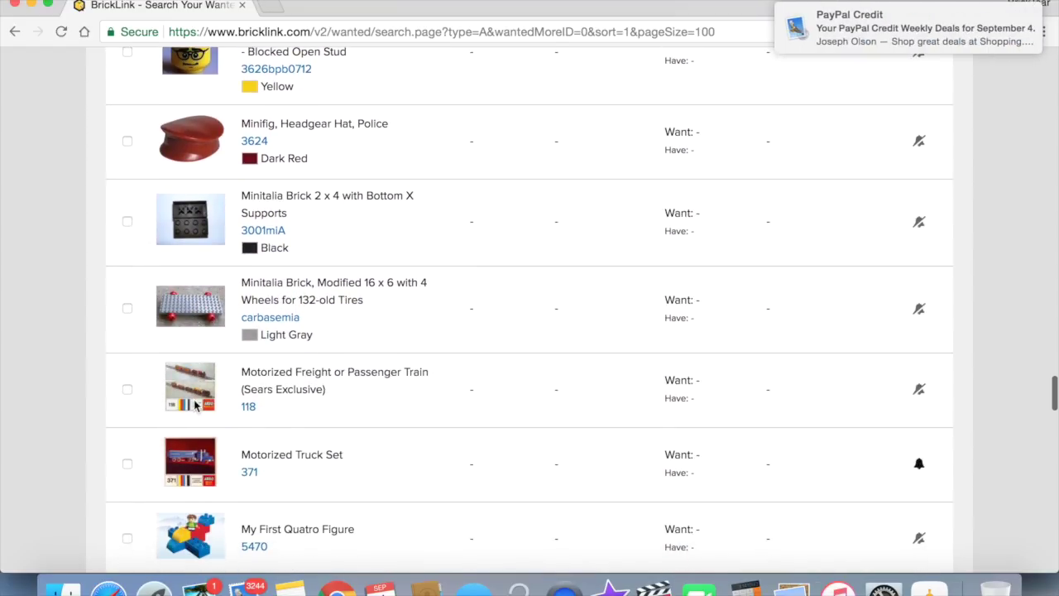
scroll(254, 409, "down", 3)
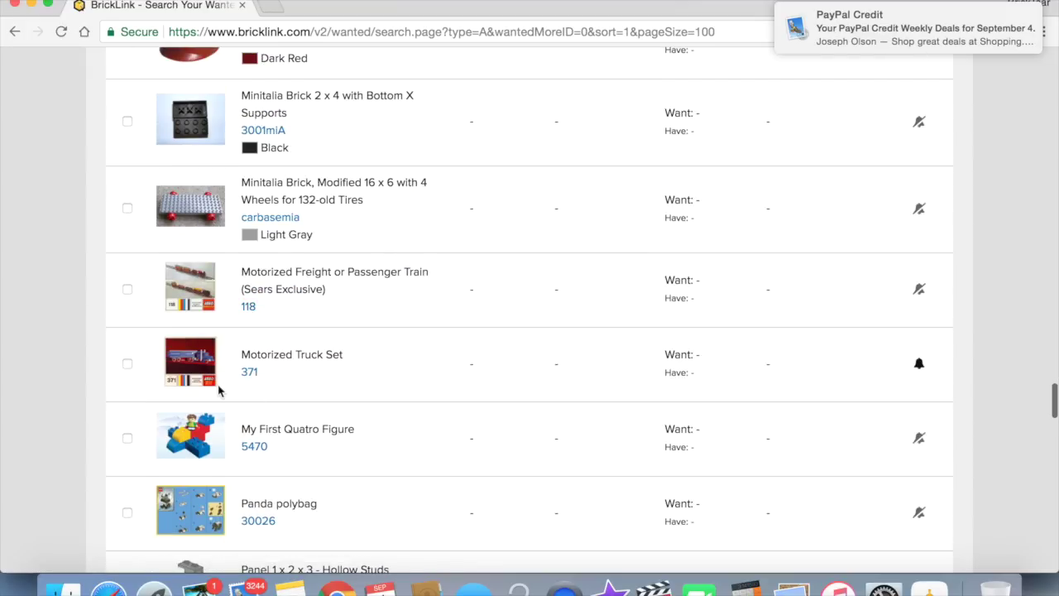
scroll(248, 393, "down", 4)
scroll(217, 391, "down", 2)
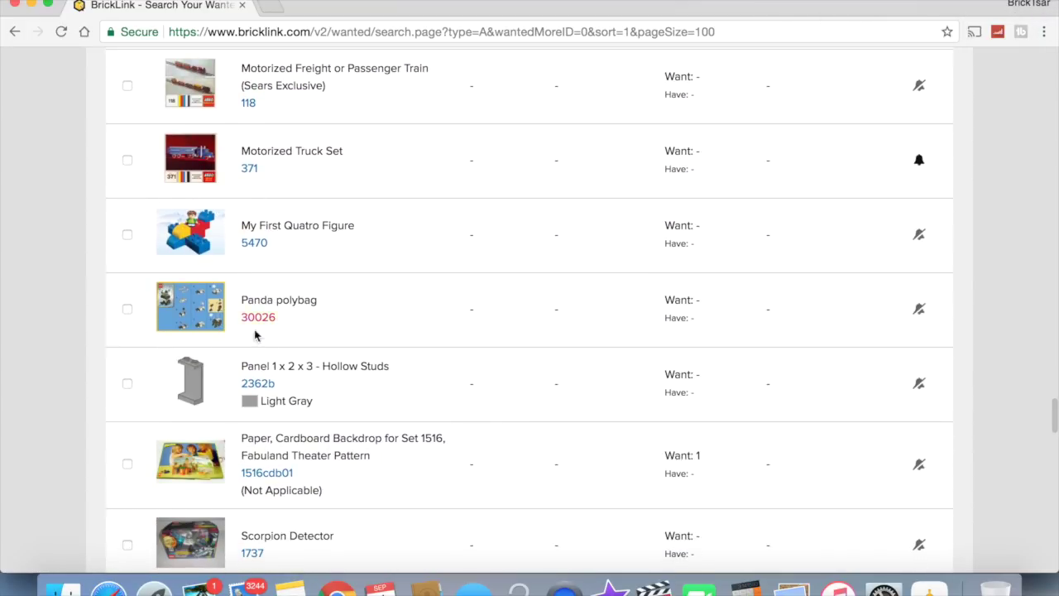
scroll(265, 344, "down", 4)
scroll(266, 352, "down", 1)
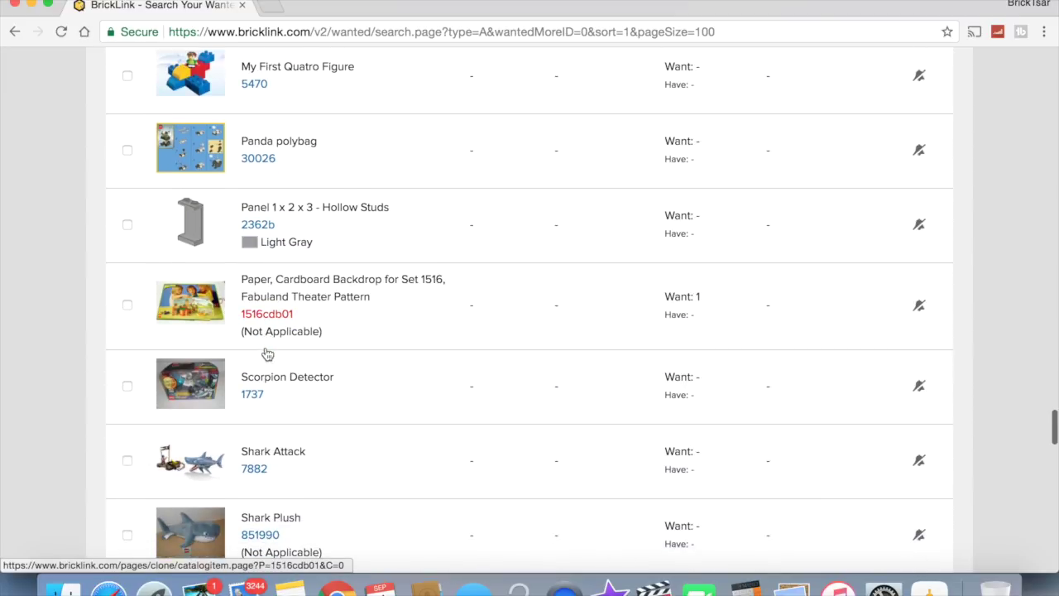
scroll(266, 352, "down", 2)
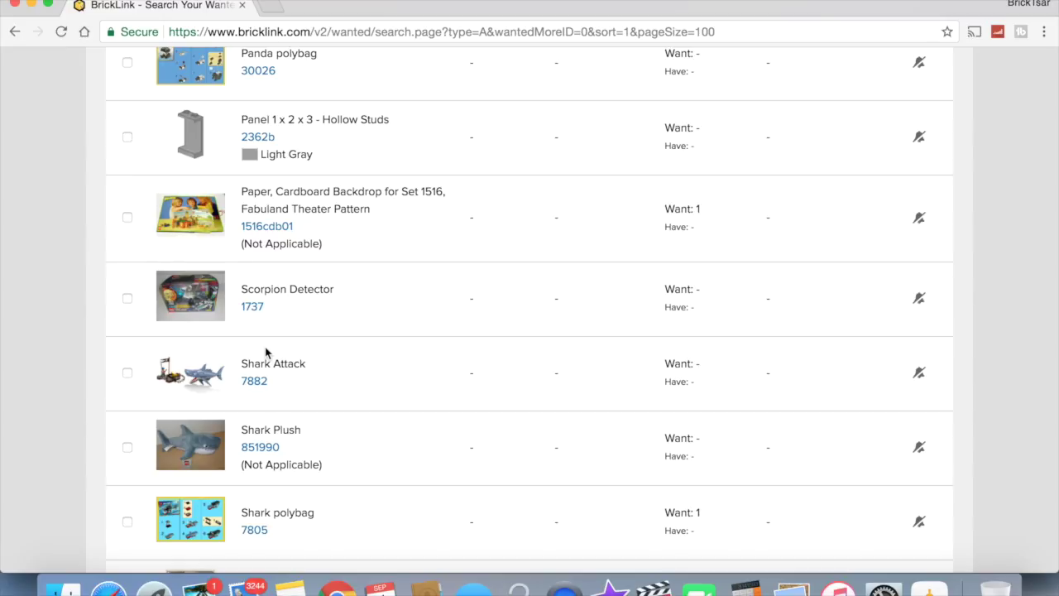
scroll(266, 353, "down", 2)
scroll(266, 353, "down", 1)
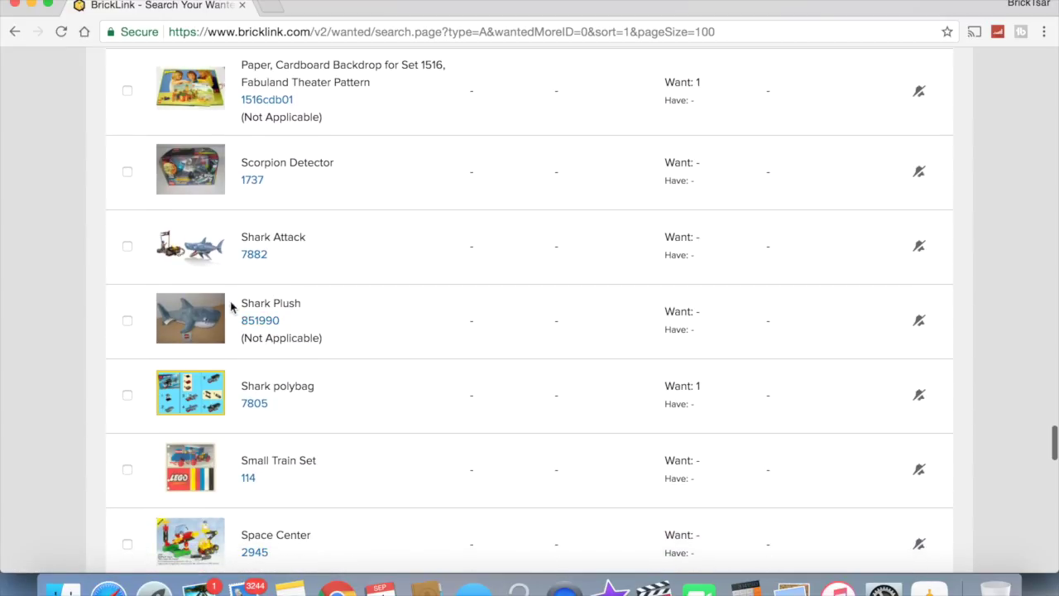
scroll(254, 350, "down", 7)
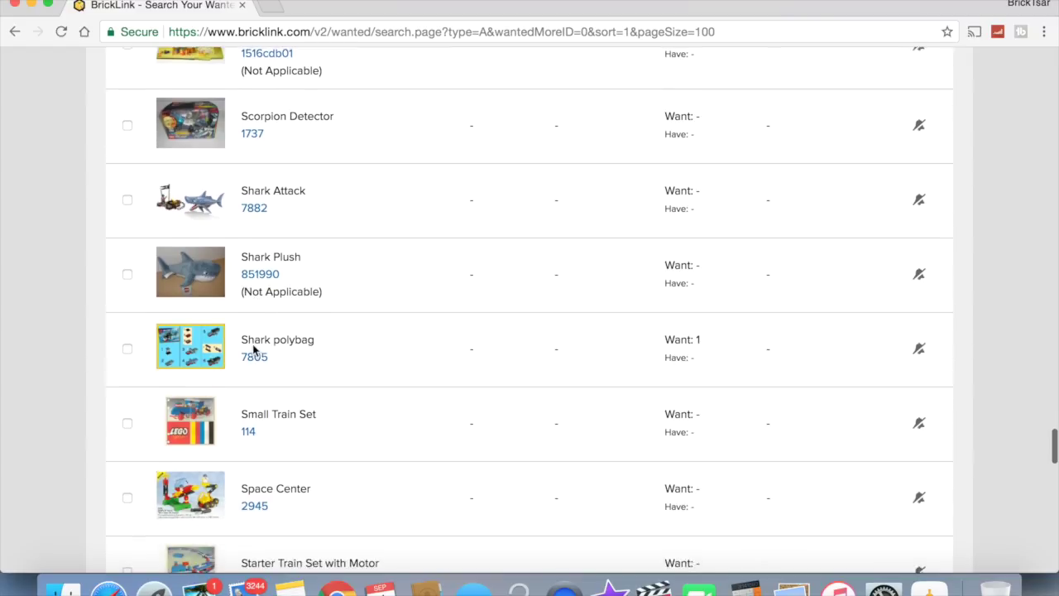
scroll(254, 350, "down", 8)
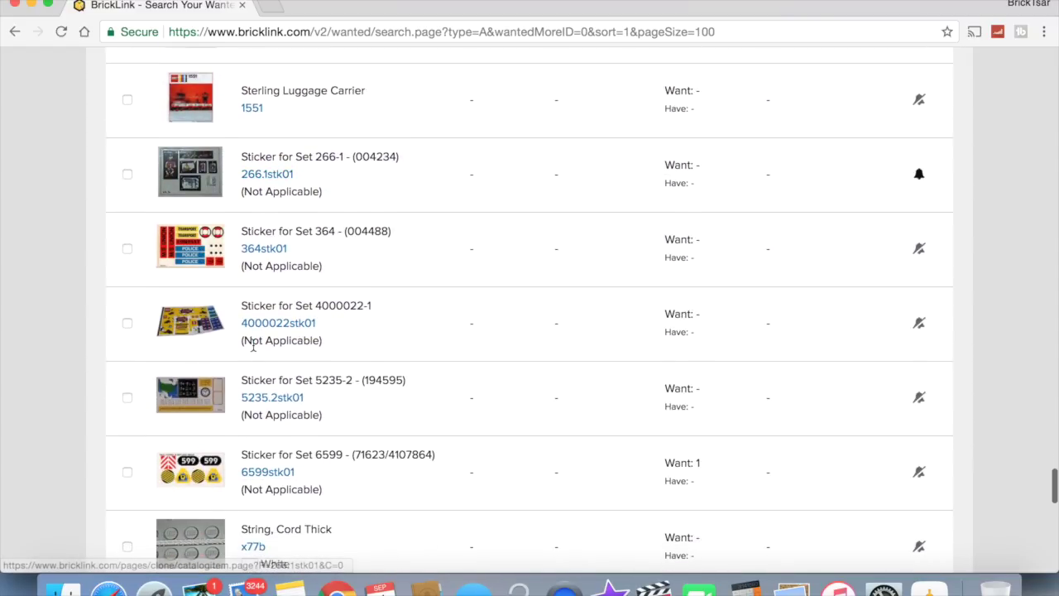
Step: Delete the five selected items from the Default Wanted List
scroll(254, 350, "down", 9)
scroll(254, 350, "down", 7)
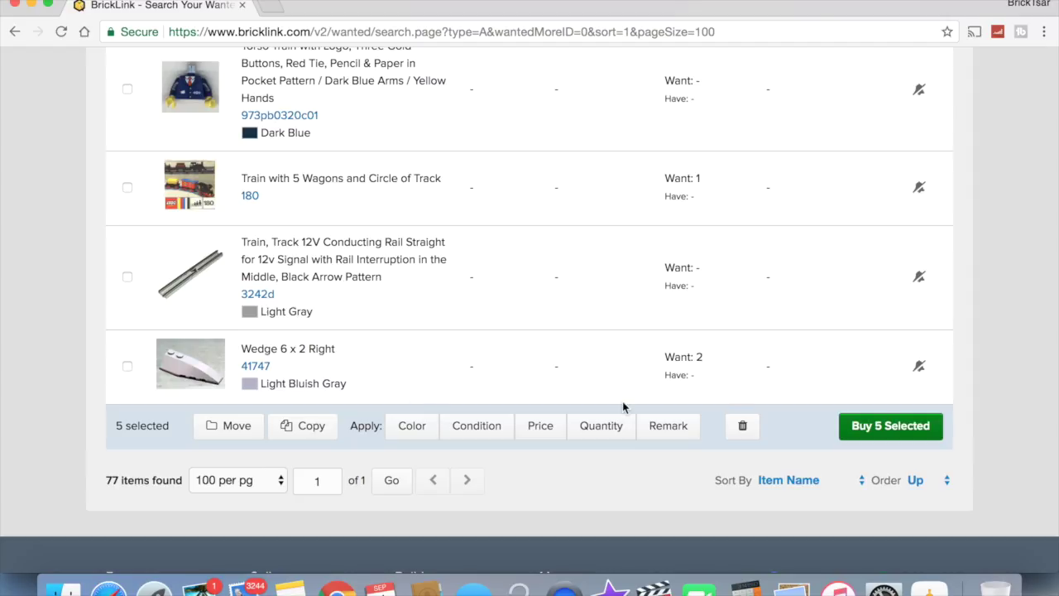
left_click(741, 425)
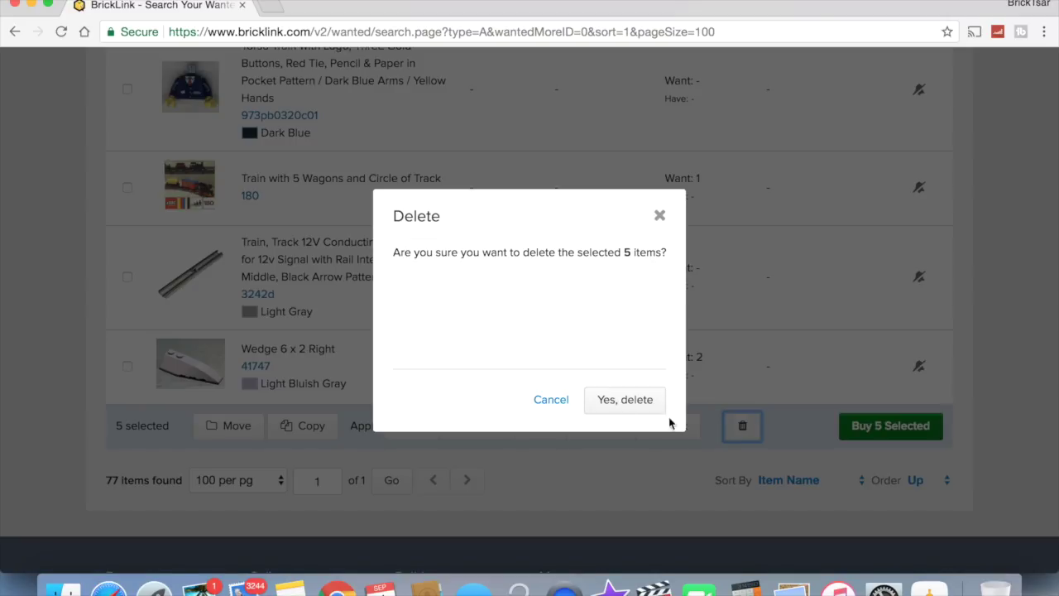
left_click(614, 400)
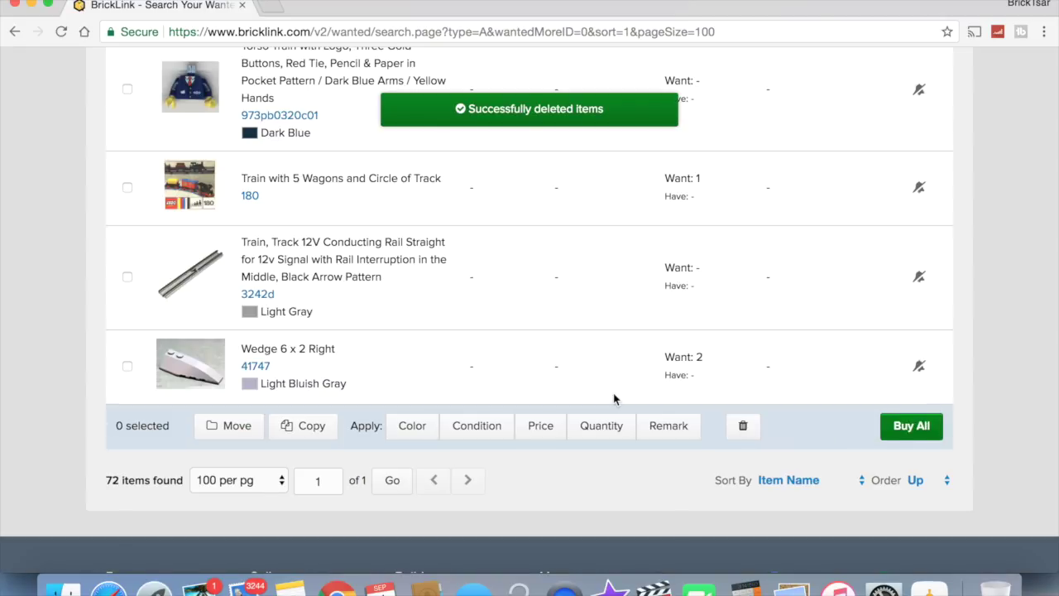